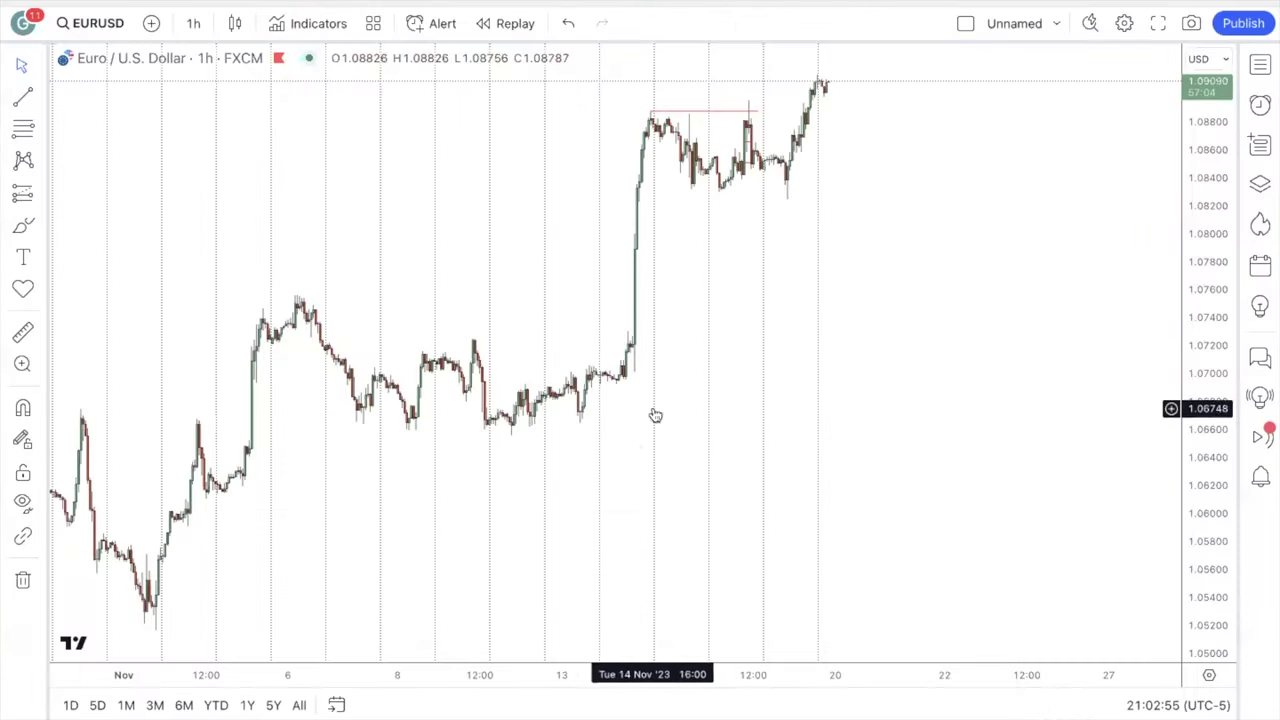
- Remove all existing drawings from the EURUSD chart
{"action": "right_click", "coordinate": [787, 234]}
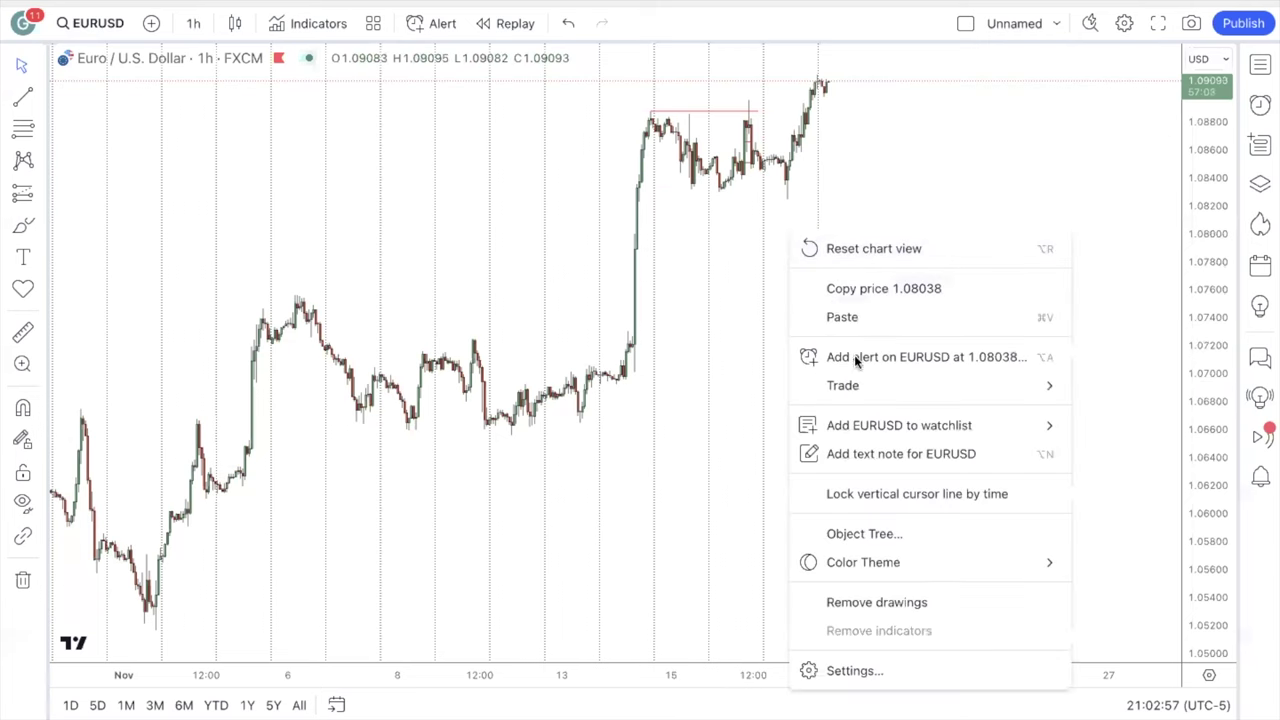
{"action": "left_click", "coordinate": [849, 603]}
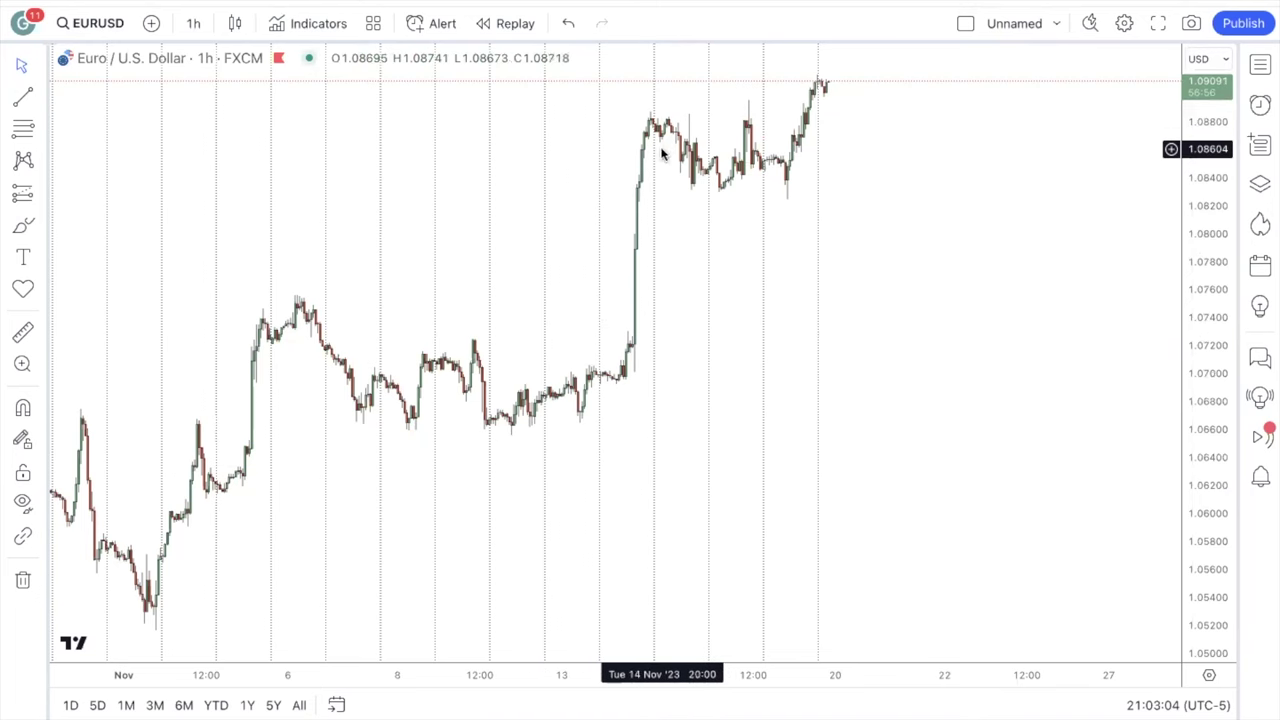
- Draw a Fibonacci retracement from the 16 Nov swing high at 1.08955 down to the 17 Nov low level, about 1.08231
{"action": "mouse_move", "coordinate": [537, 626]}
{"action": "left_click", "coordinate": [591, 624]}
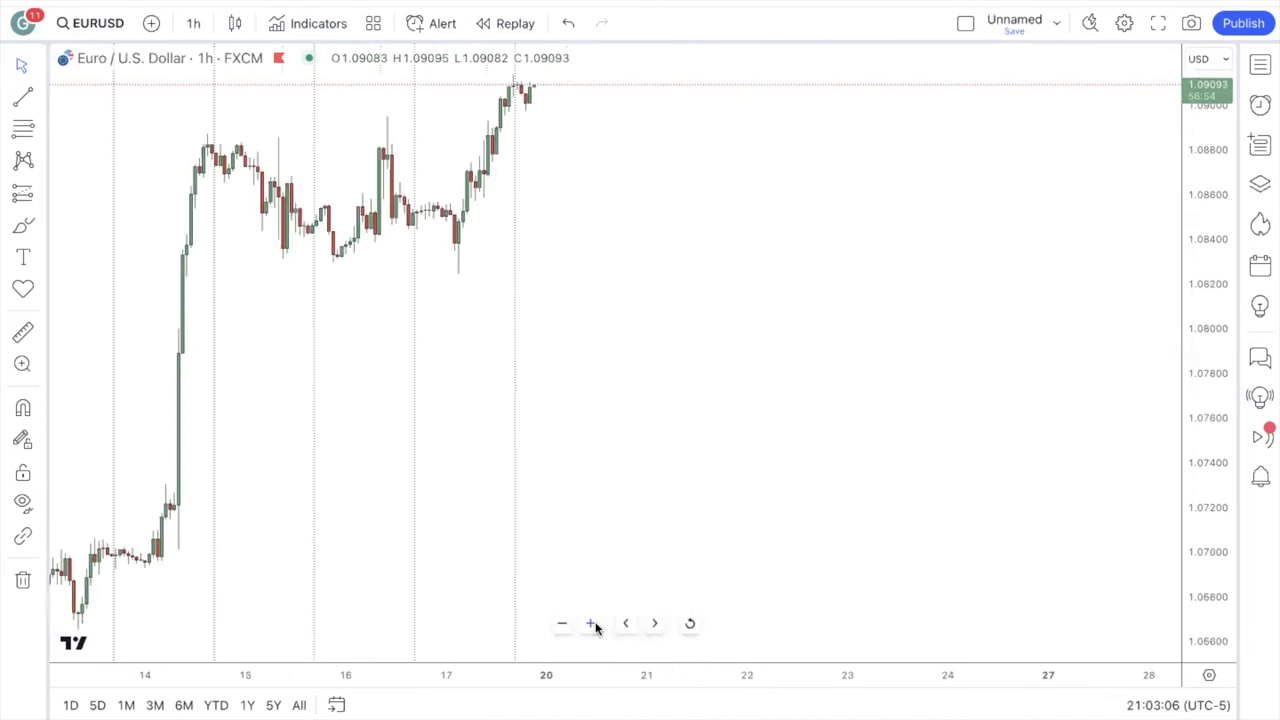
{"action": "left_click", "coordinate": [591, 624]}
{"action": "left_click_drag", "start_coordinate": [537, 451], "coordinate": [911, 394]}
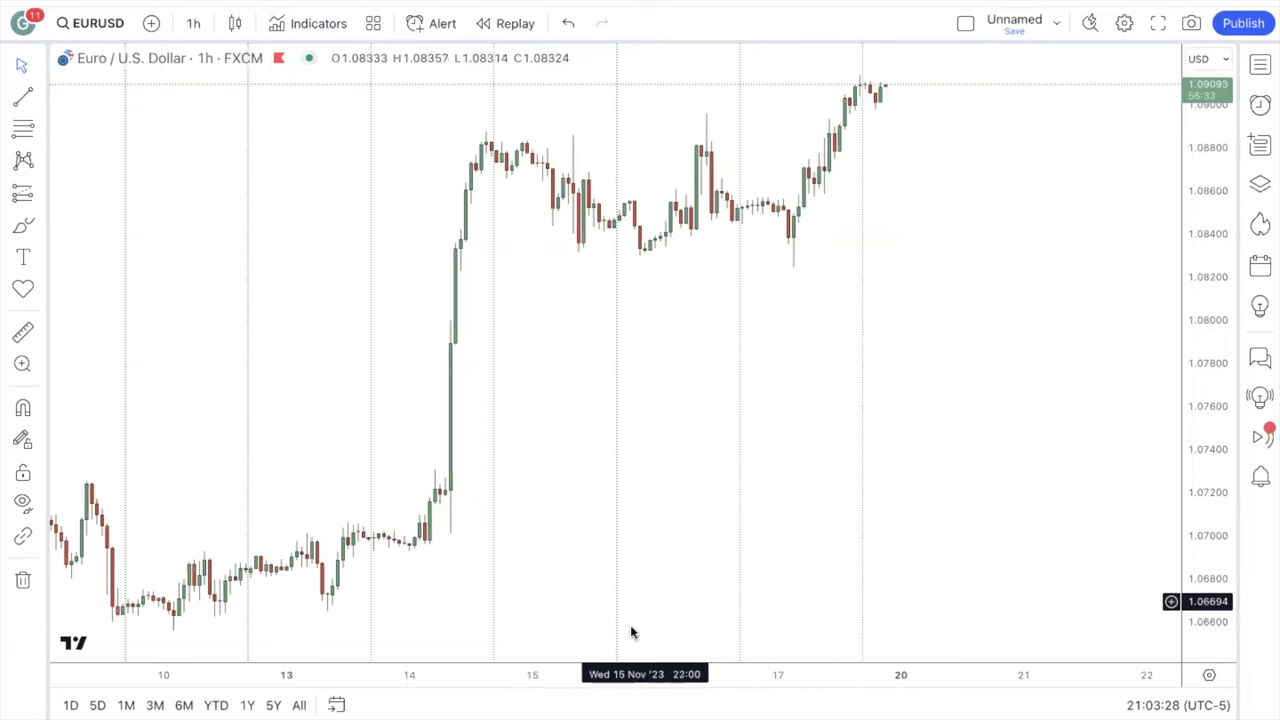
{"action": "left_click", "coordinate": [590, 623]}
{"action": "left_click_drag", "start_coordinate": [577, 497], "coordinate": [726, 329]}
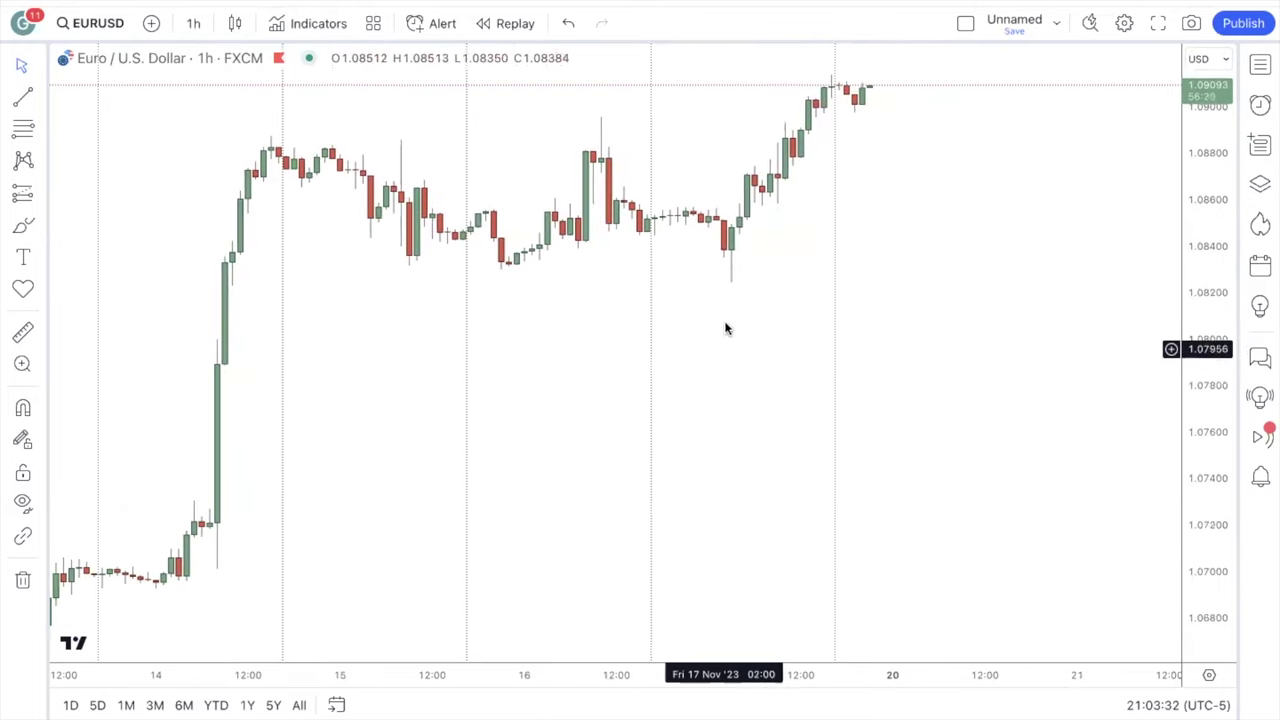
{"action": "left_click_drag", "start_coordinate": [597, 289], "coordinate": [689, 274]}
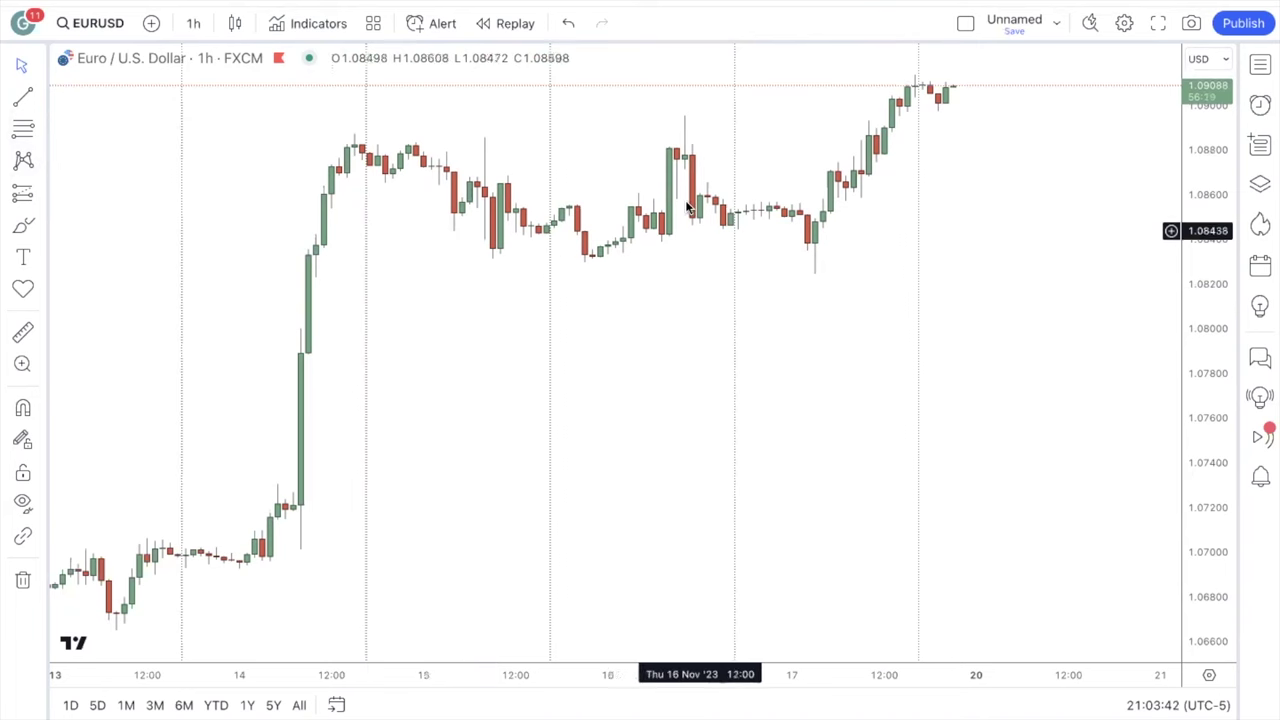
{"action": "left_click", "coordinate": [21, 131]}
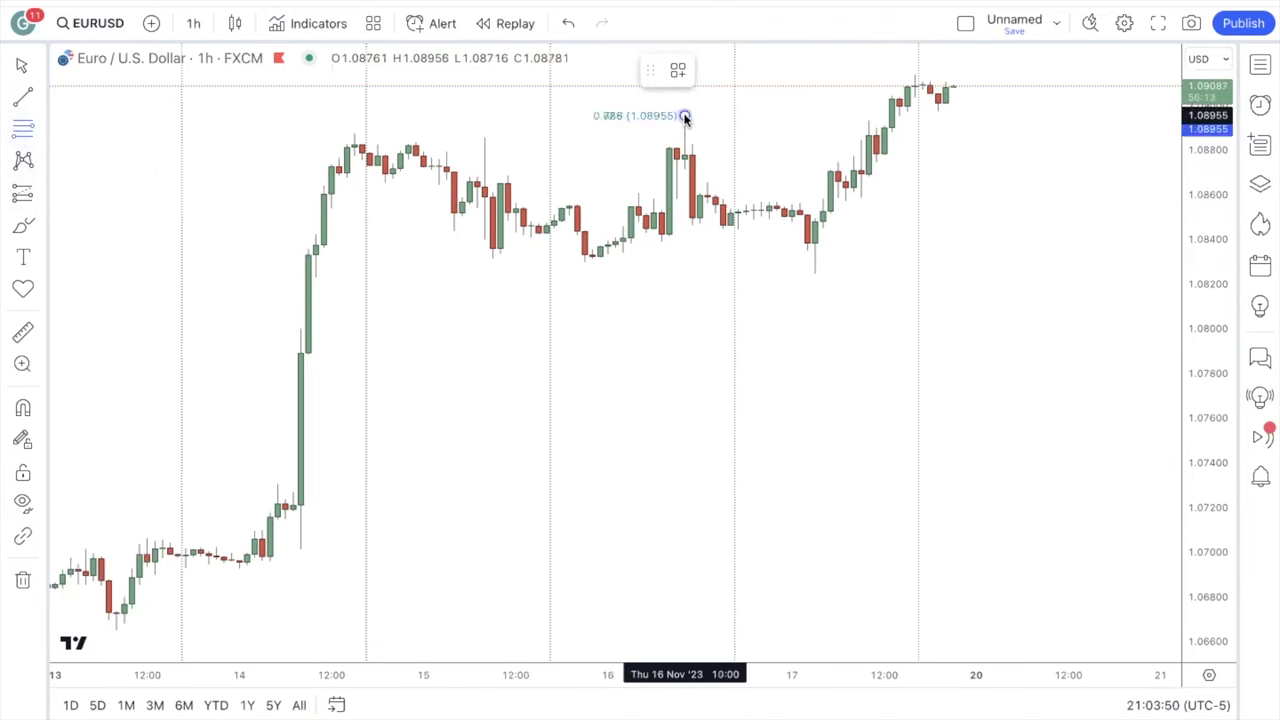
{"action": "left_click", "coordinate": [685, 116]}
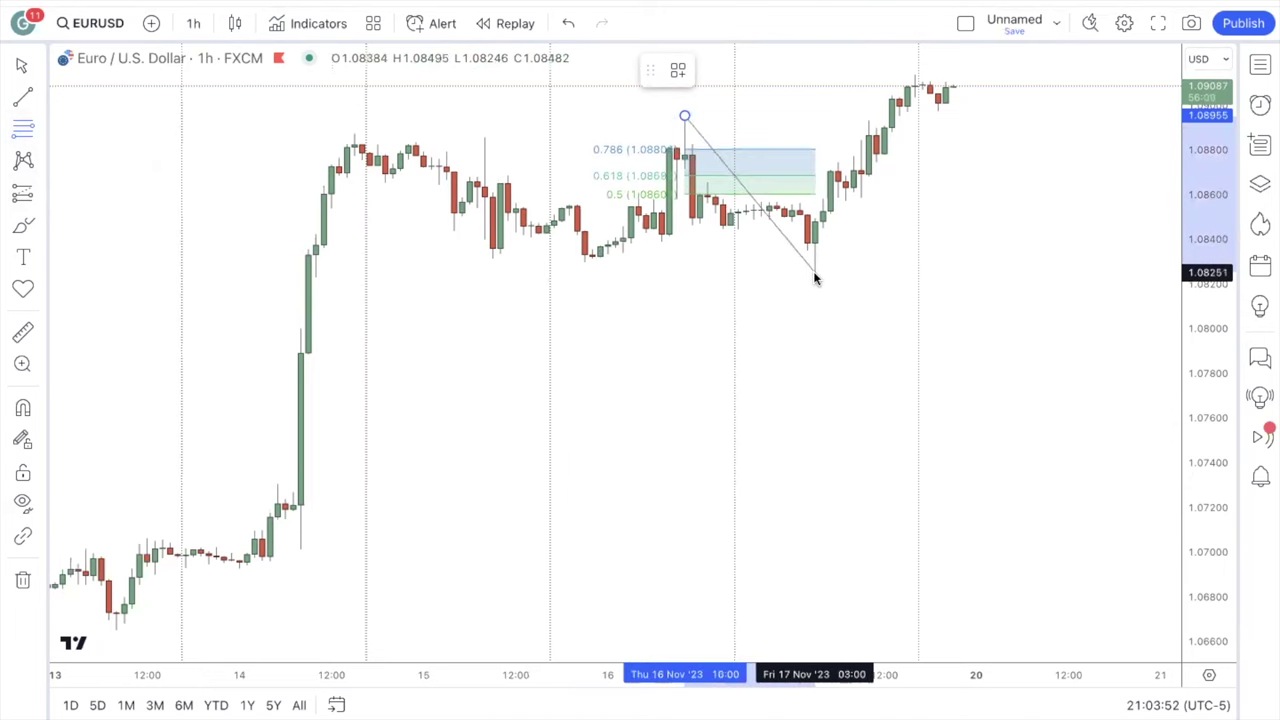
{"action": "left_click", "coordinate": [936, 274]}
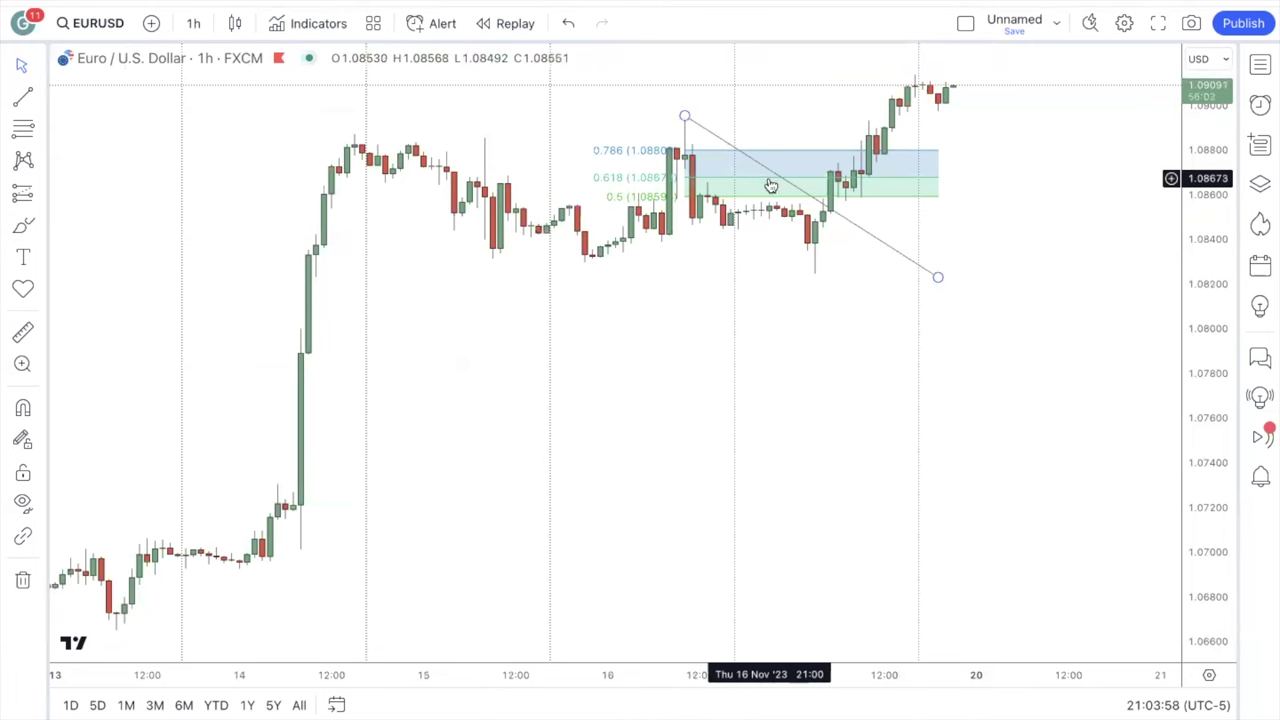
- Place a horizontal line at the 0.5 retracement level, about 1.08597, and remove the Fibonacci retracement
{"action": "left_click", "coordinate": [40, 100]}
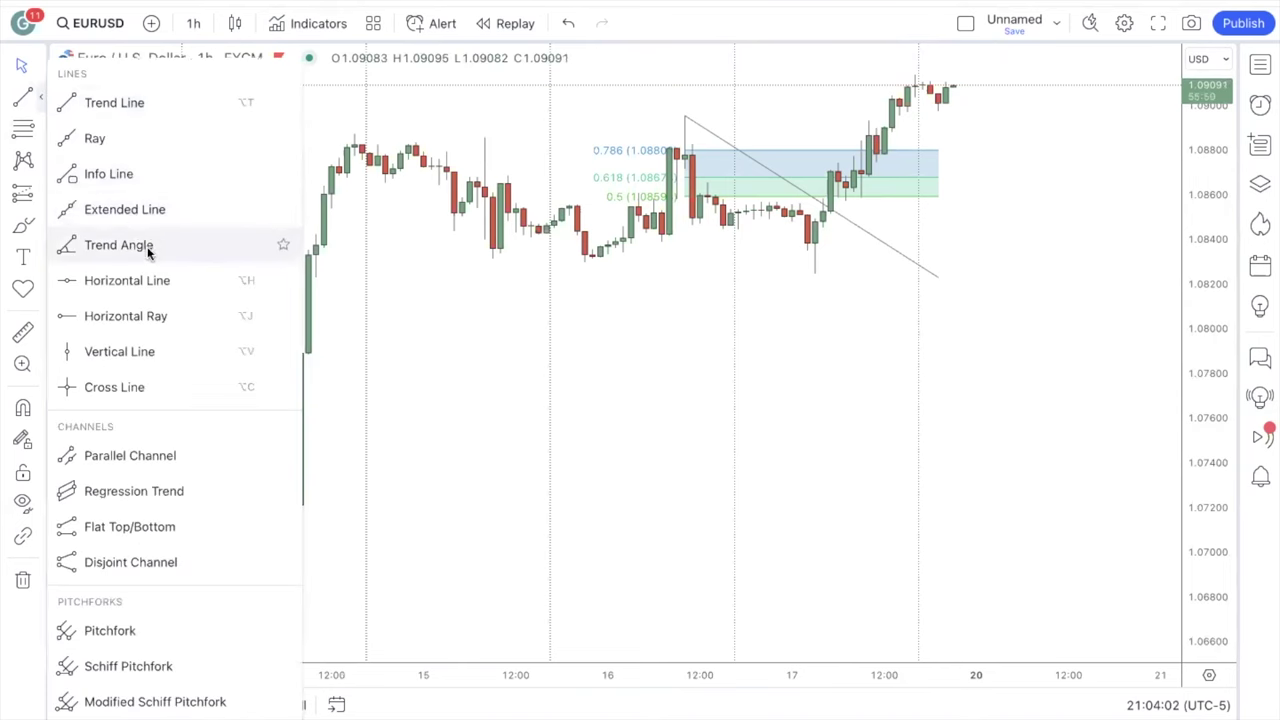
{"action": "left_click", "coordinate": [150, 289]}
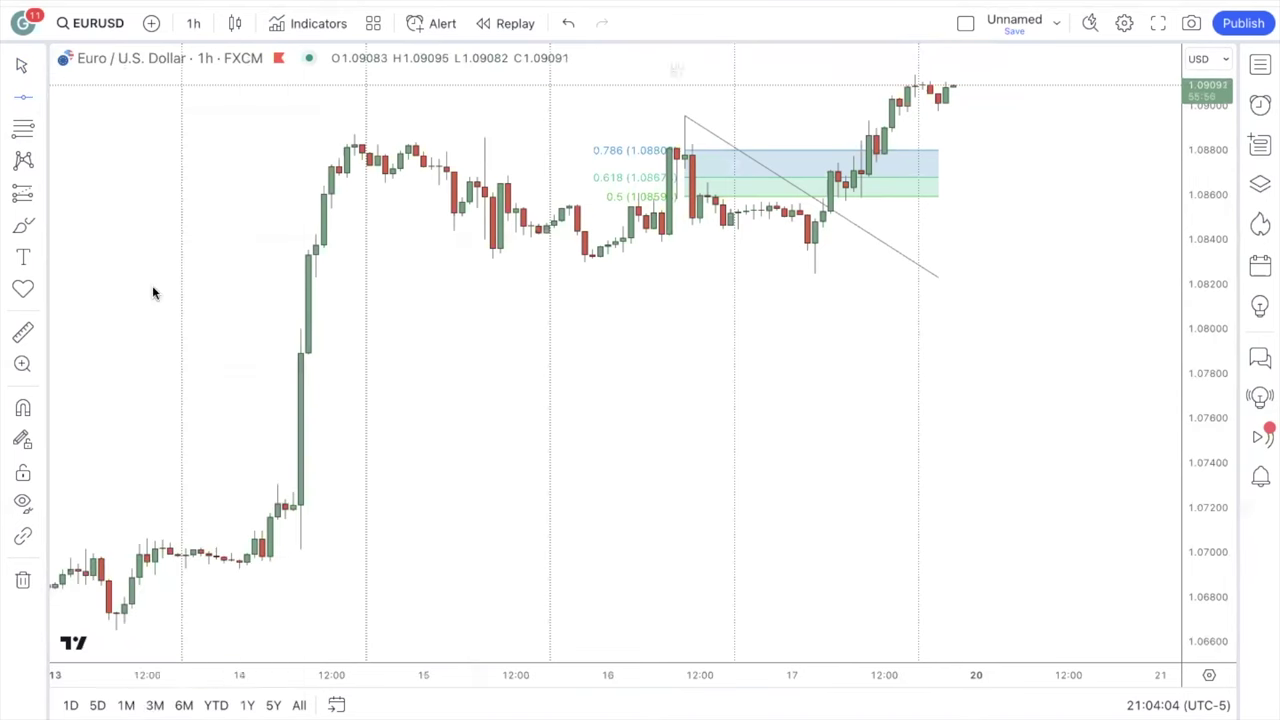
{"action": "left_click", "coordinate": [719, 196]}
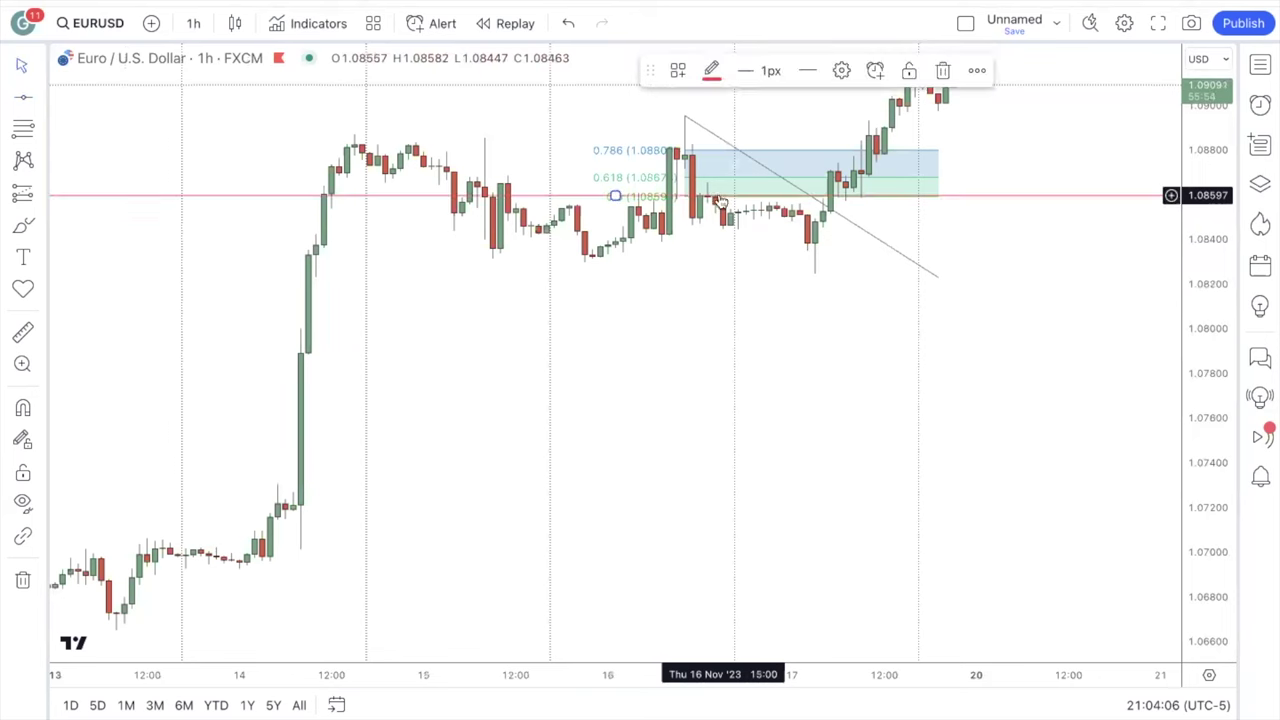
{"action": "right_click", "coordinate": [886, 251]}
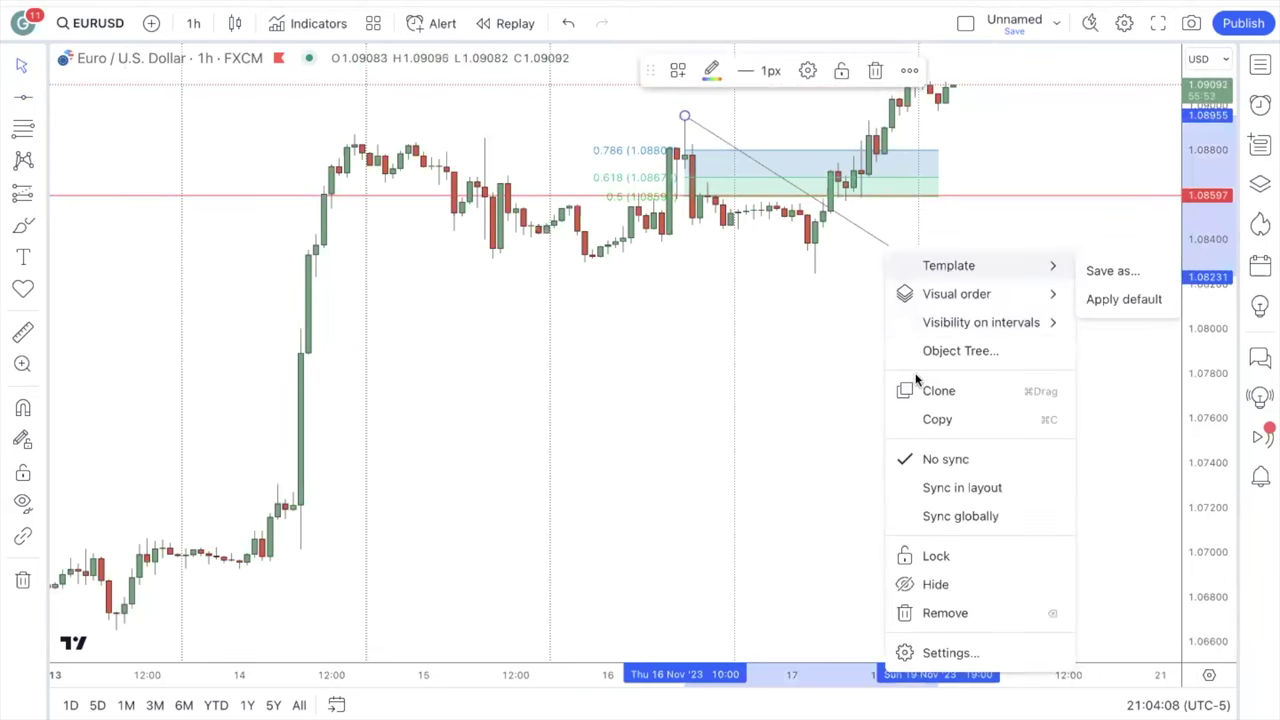
{"action": "left_click", "coordinate": [970, 612]}
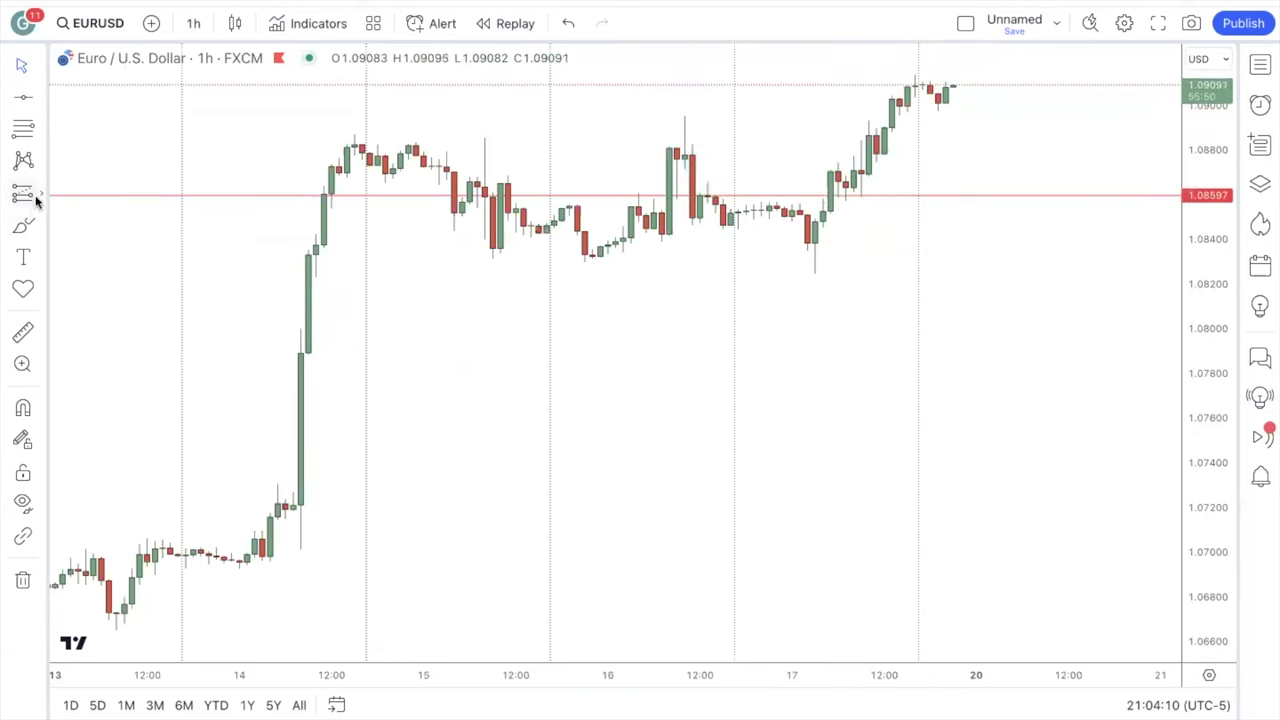
- Draw a rectangle around the consolidation range from the 14 Nov high to past 17 Nov, spanning about 1.0889 to 1.0825
{"action": "left_click", "coordinate": [41, 227]}
{"action": "left_click", "coordinate": [151, 417]}
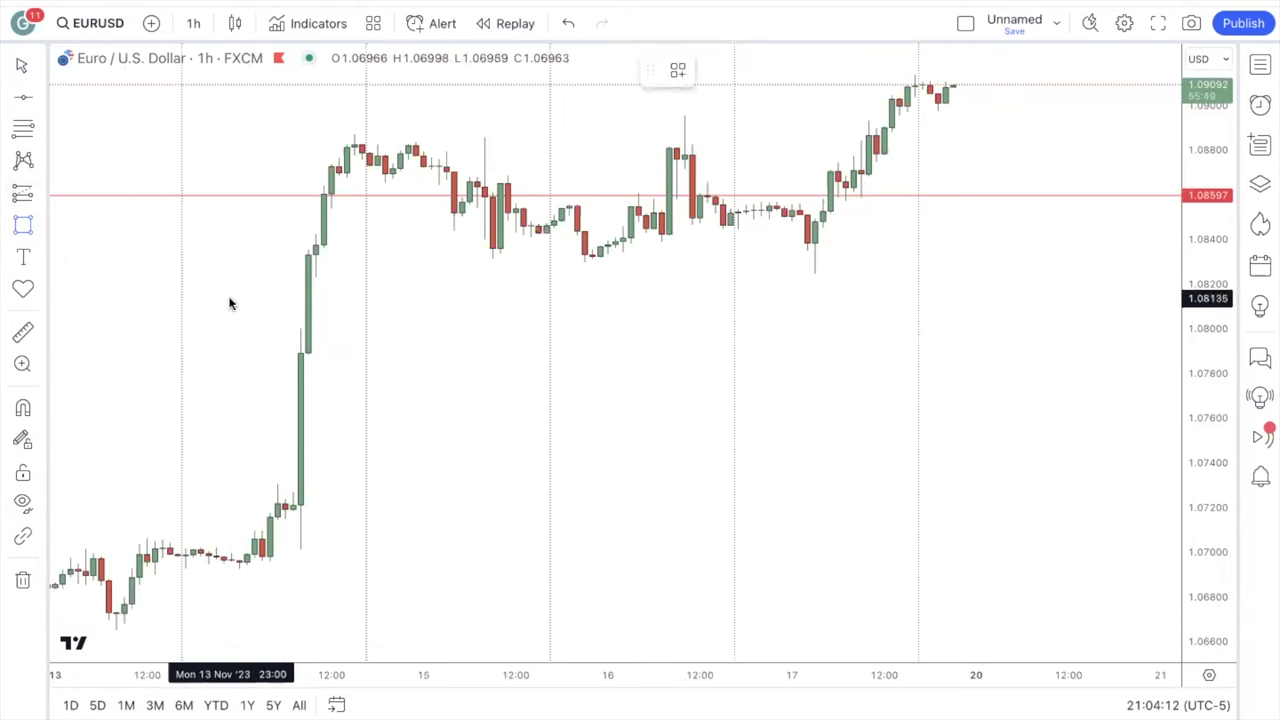
{"action": "left_click_drag", "start_coordinate": [347, 130], "coordinate": [1023, 274]}
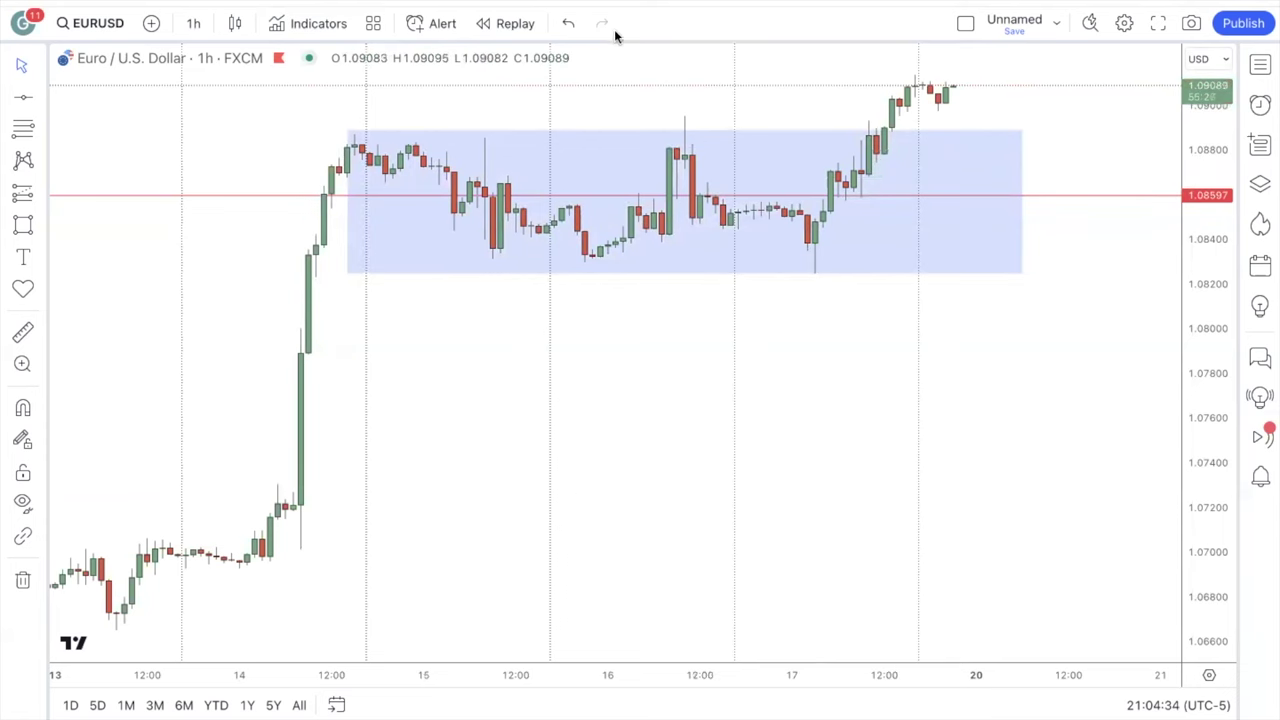
- Start bar replay from Fri 17 Nov 03:00 and play the candles forward to the upper edge of the range
{"action": "left_click", "coordinate": [515, 23]}
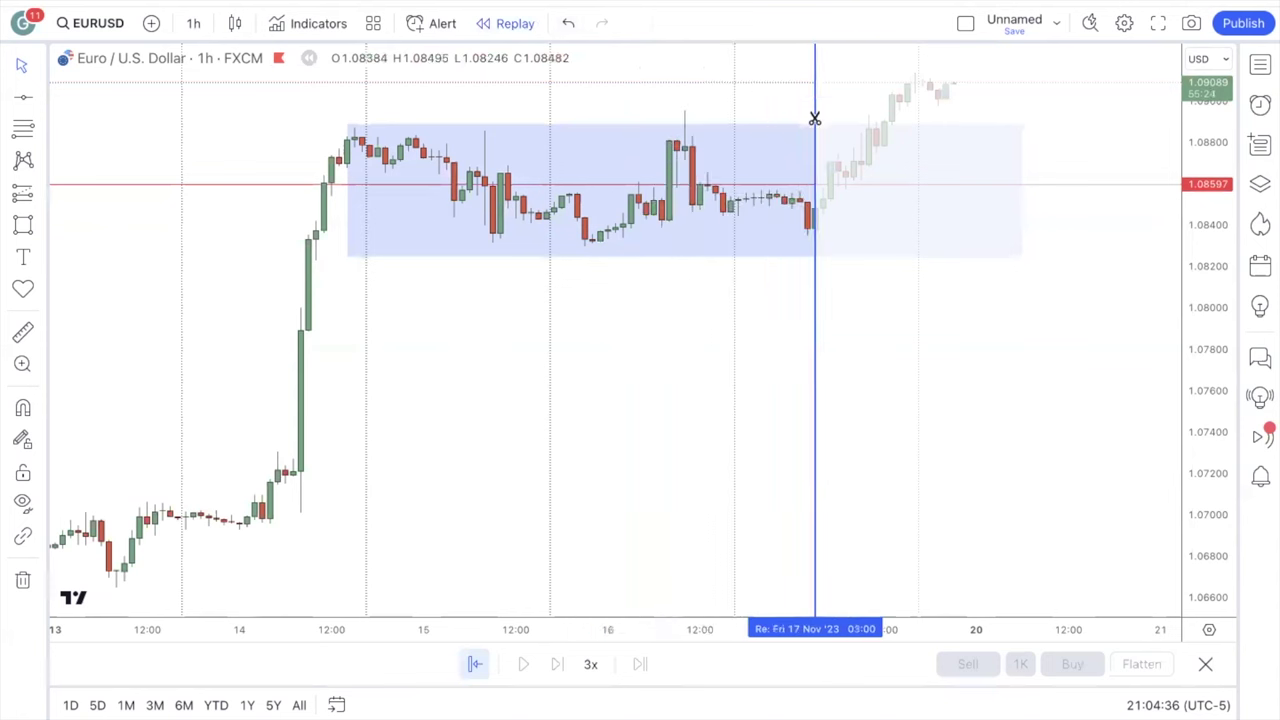
{"action": "left_click", "coordinate": [815, 118]}
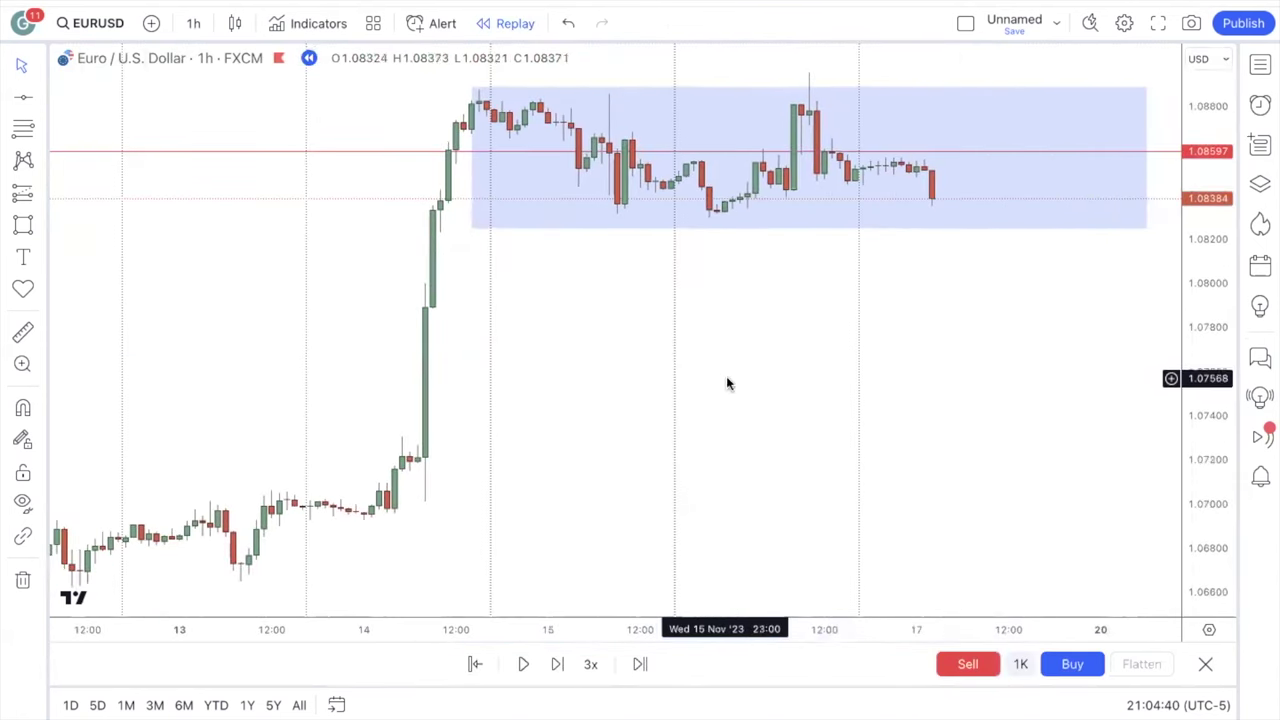
{"action": "left_click_drag", "start_coordinate": [726, 376], "coordinate": [625, 280]}
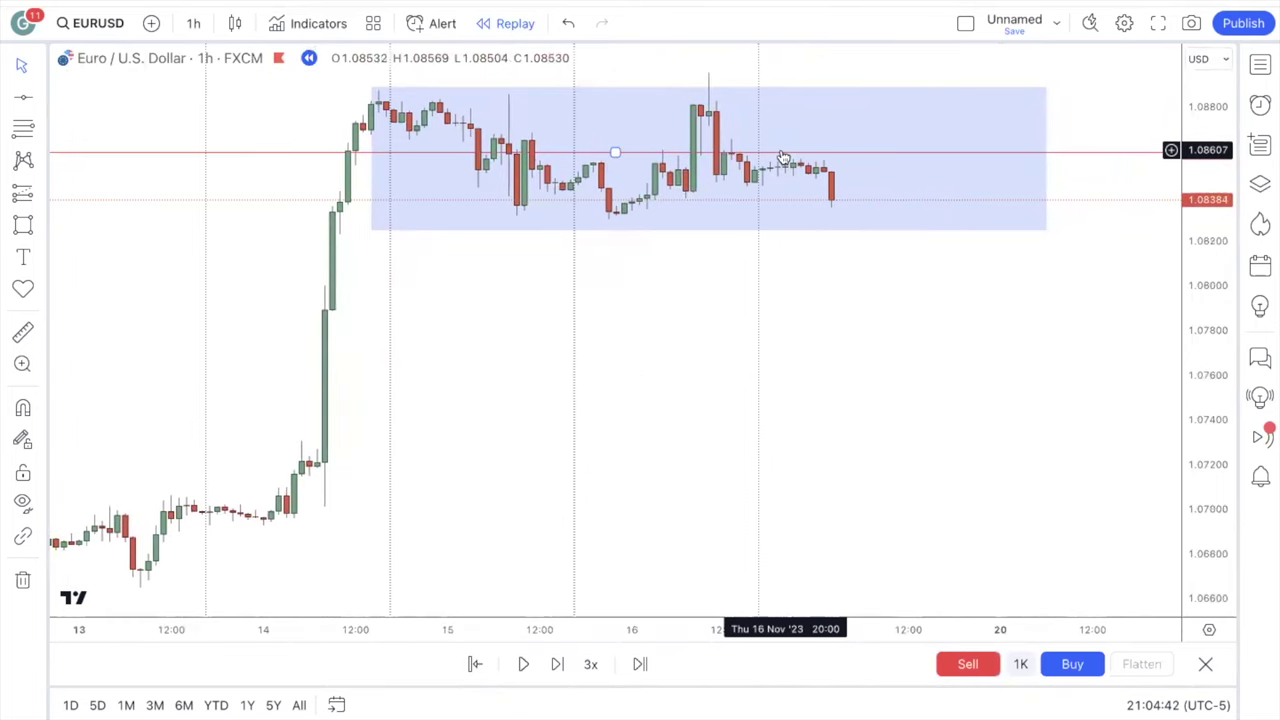
{"action": "left_click", "coordinate": [525, 665]}
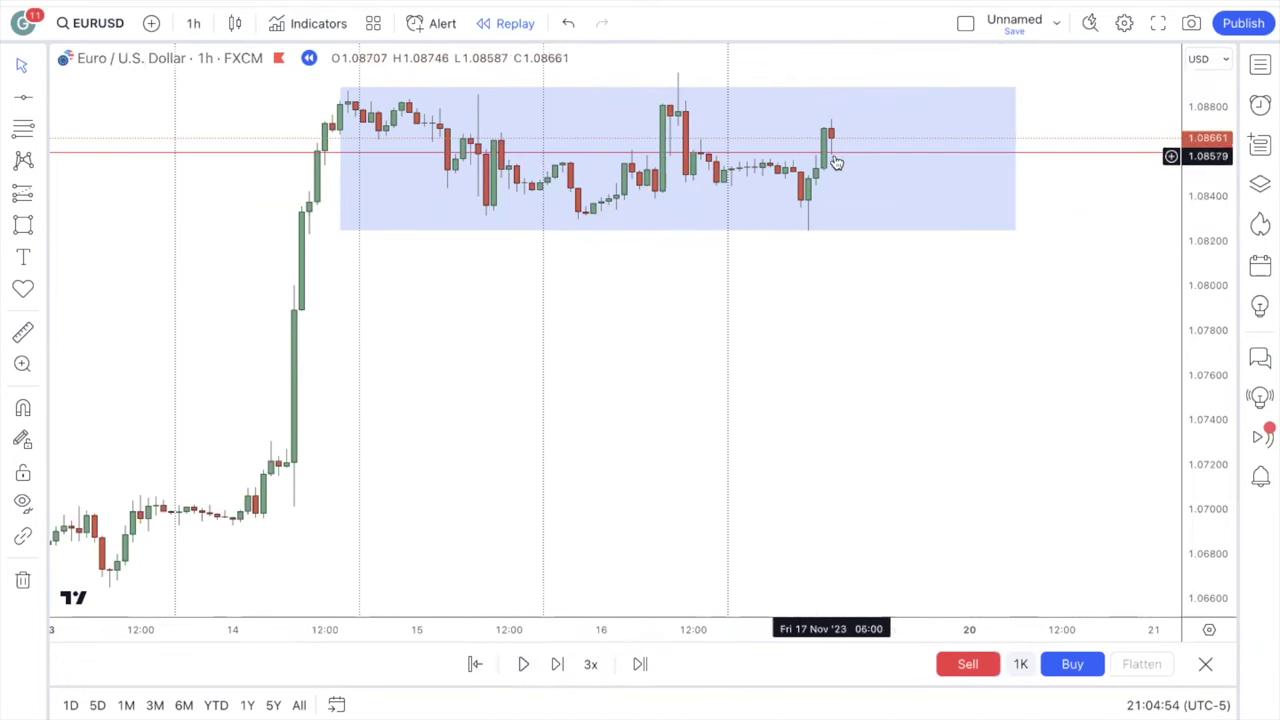
{"action": "left_click", "coordinate": [526, 667]}
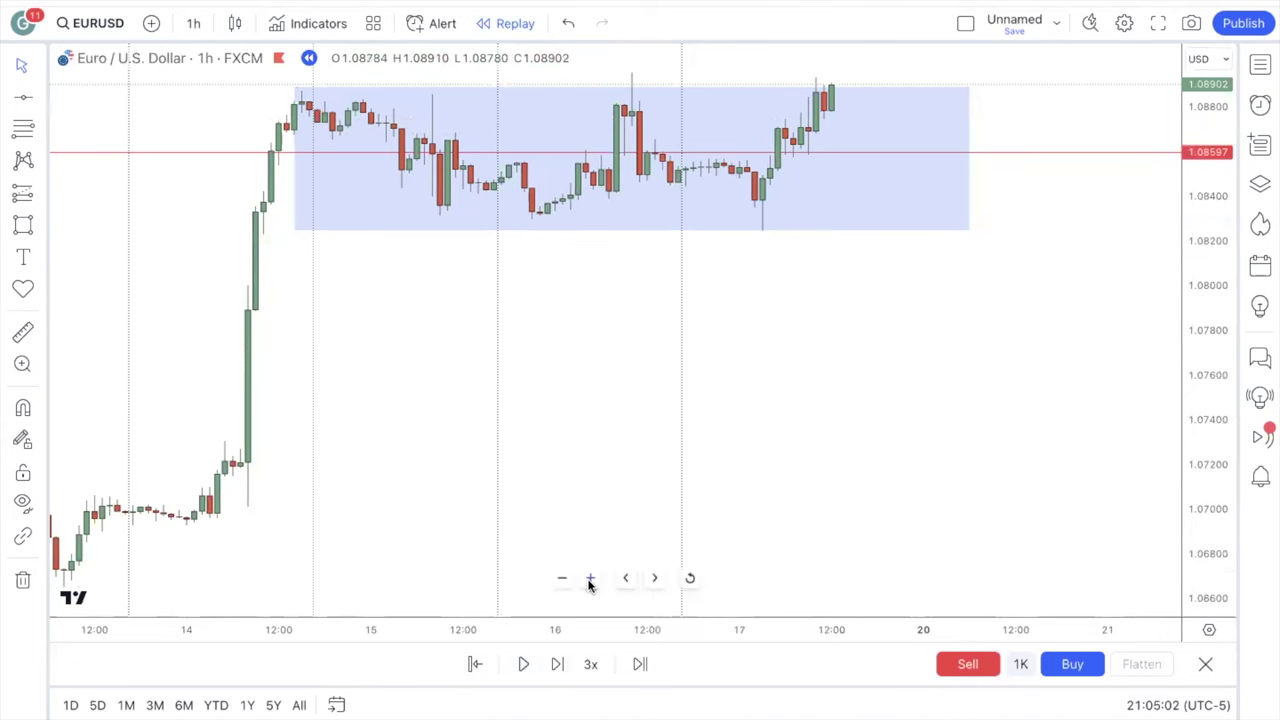
- Switch the replayed chart to the 5-minute timeframe and bring the 17 Nov candles around the horizontal line into view
{"action": "left_click", "coordinate": [590, 578]}
{"action": "scroll", "coordinate": [800, 410], "scroll_direction": "left", "scroll_amount": 3}
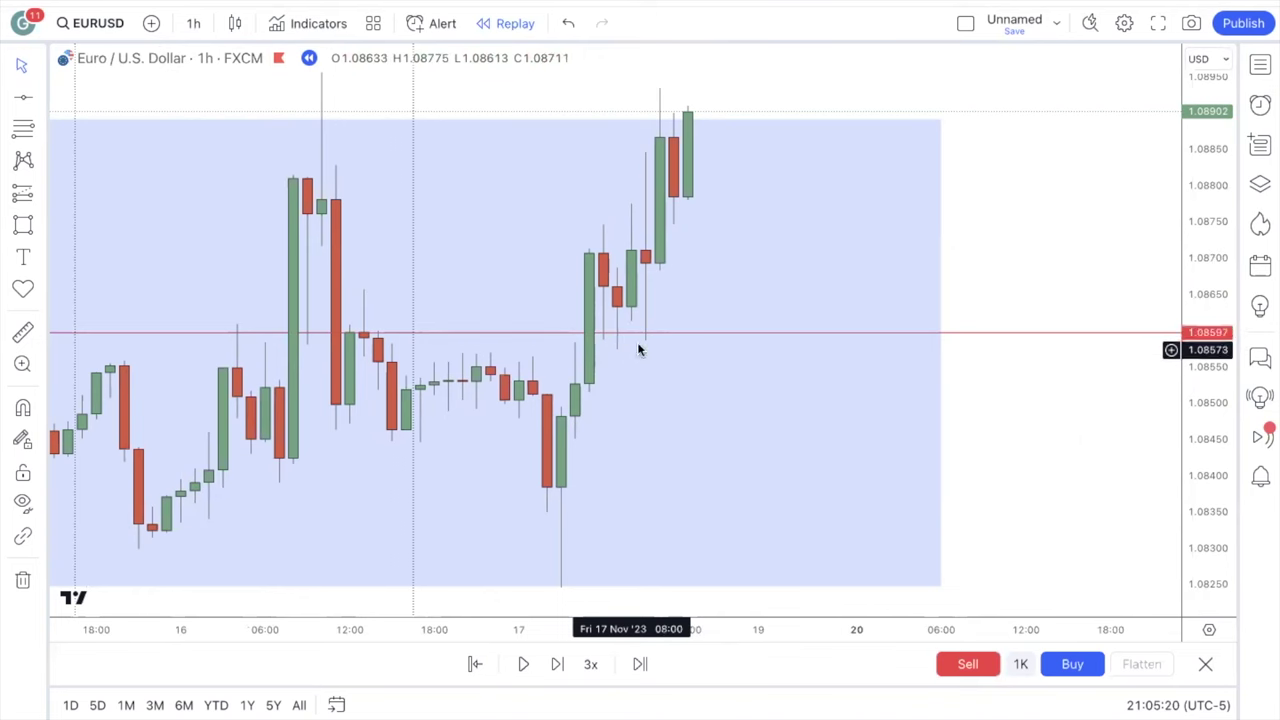
{"action": "scroll", "coordinate": [1054, 243], "scroll_direction": "left", "scroll_amount": 3}
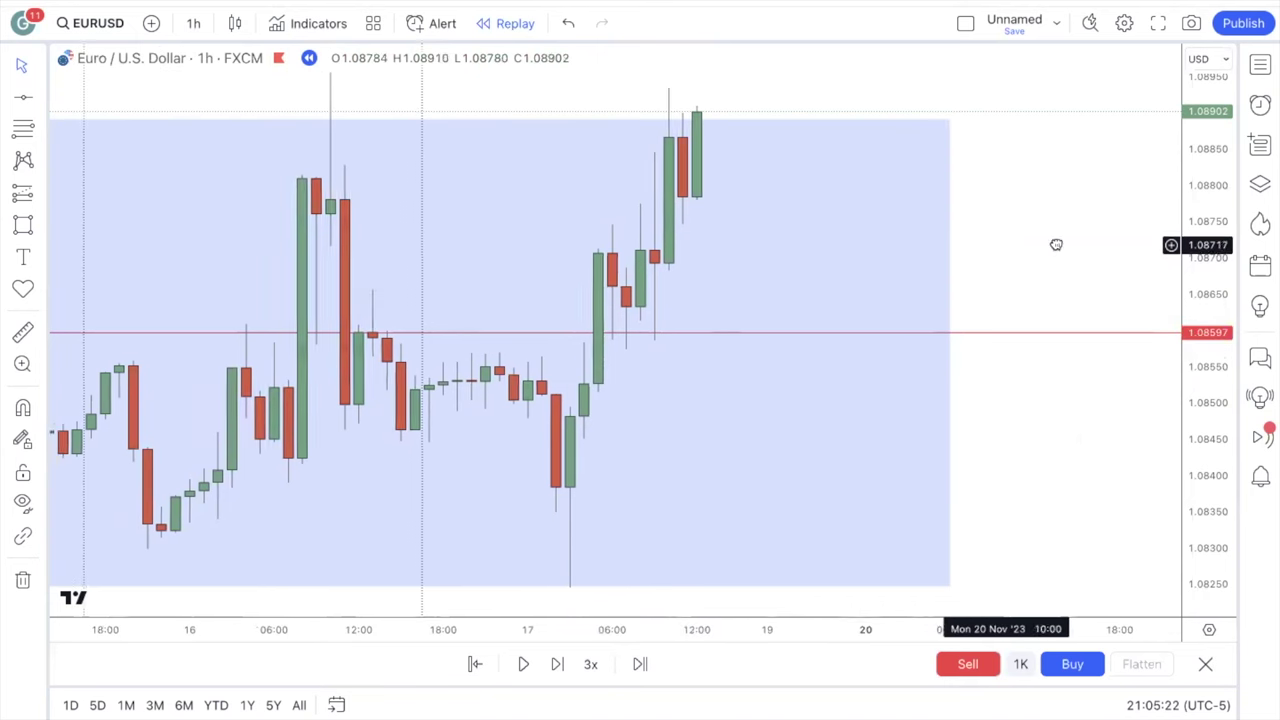
{"action": "left_click", "coordinate": [196, 24]}
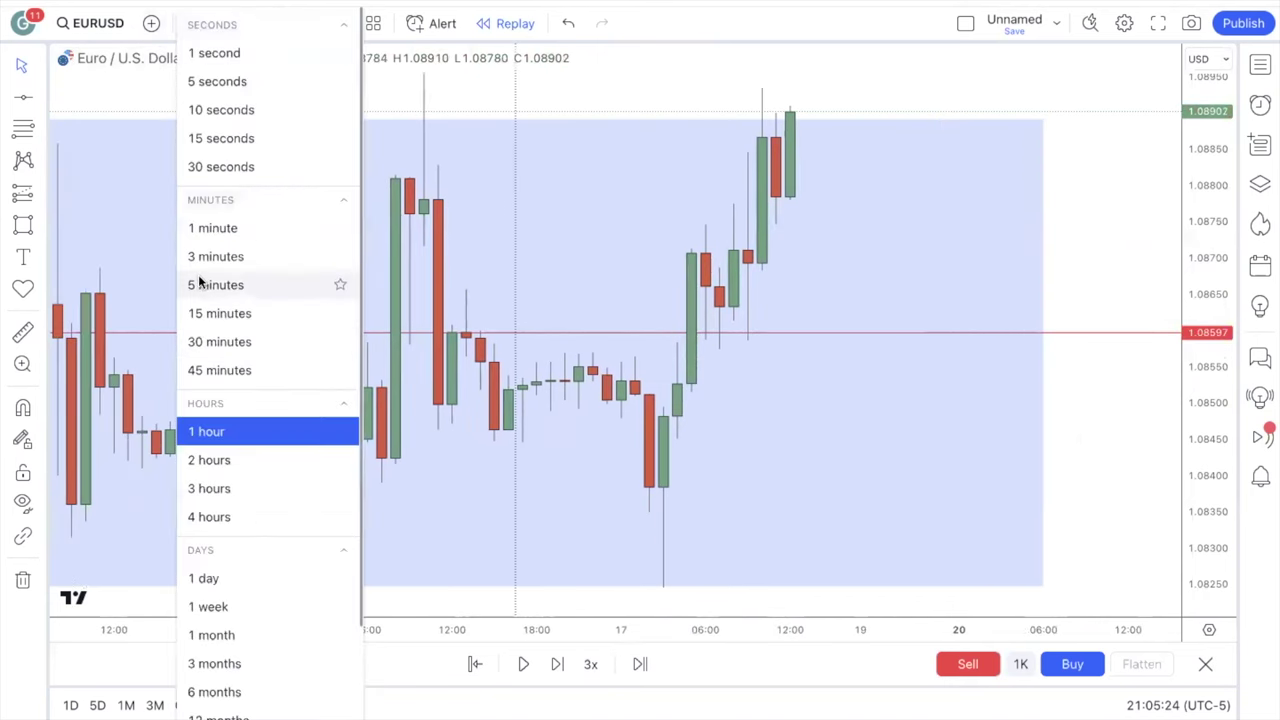
{"action": "left_click", "coordinate": [210, 284]}
{"action": "scroll", "coordinate": [560, 578], "scroll_direction": "down", "scroll_amount": 10}
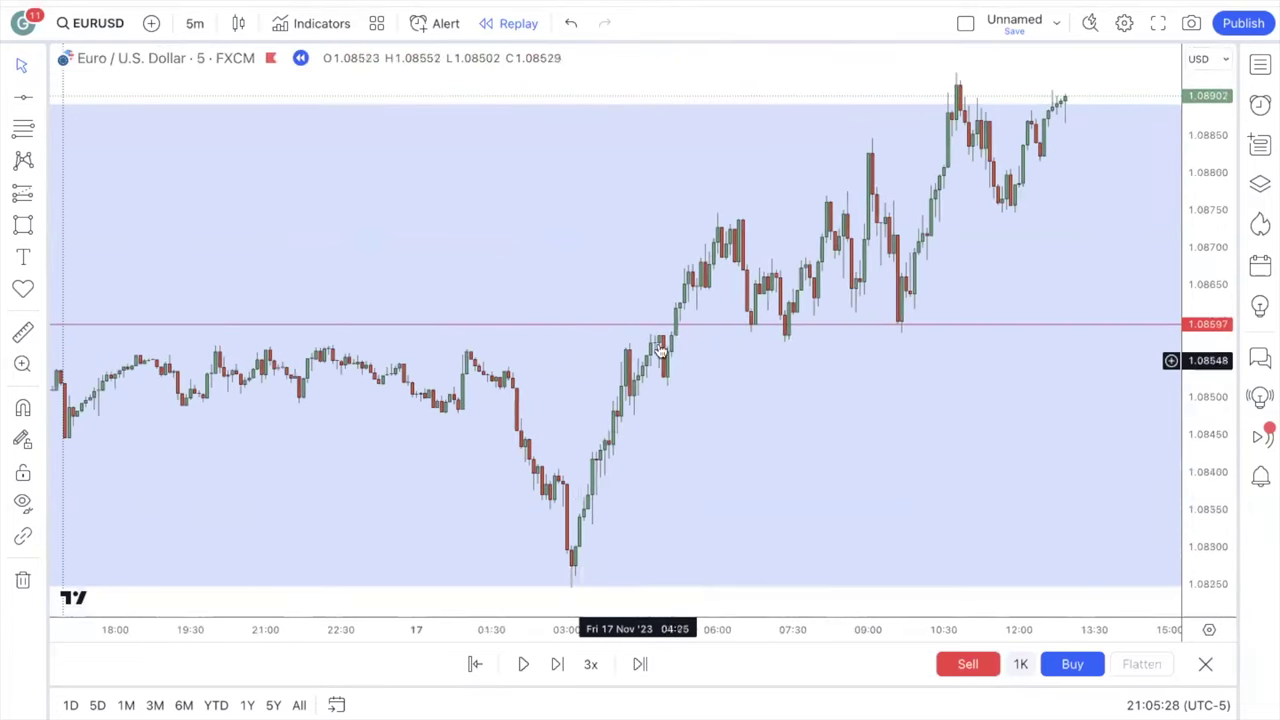
- Draw a Fibonacci retracement from the 17 Nov 04:55 low at 1.08516 up to 1.08728, and remove it
{"action": "left_click", "coordinate": [23, 128]}
{"action": "left_click", "coordinate": [664, 386]}
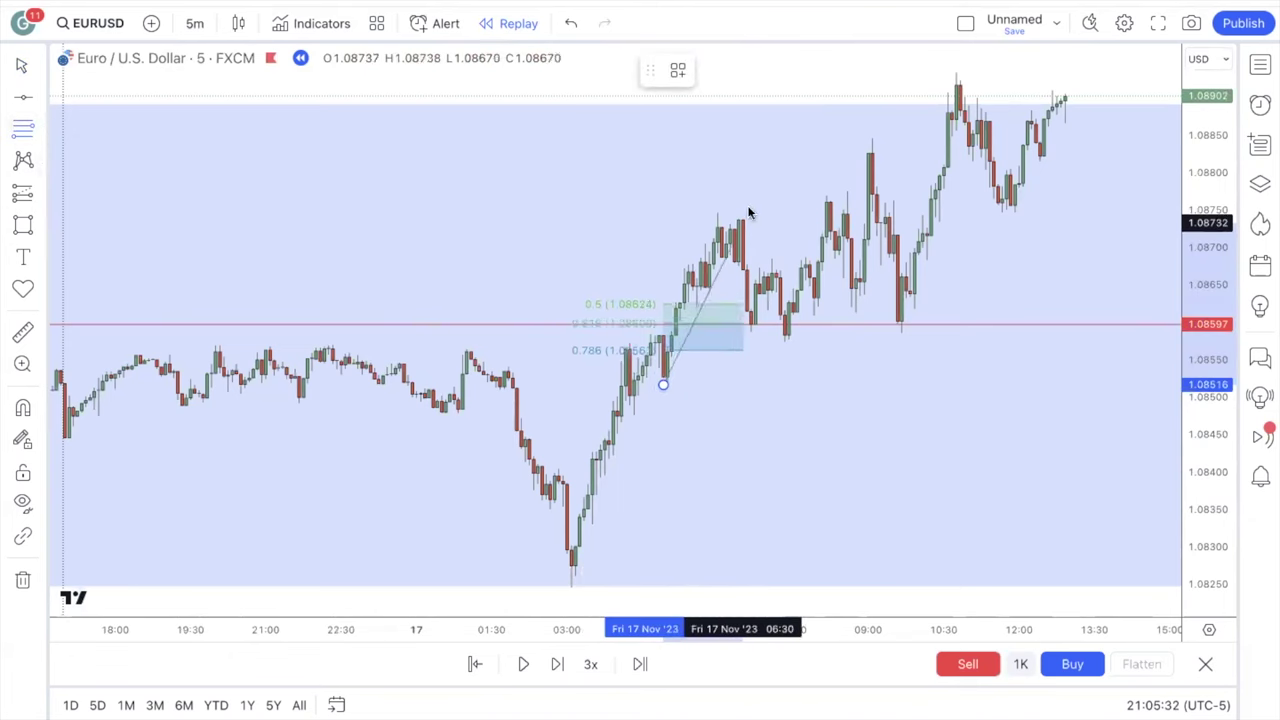
{"action": "left_click", "coordinate": [849, 226]}
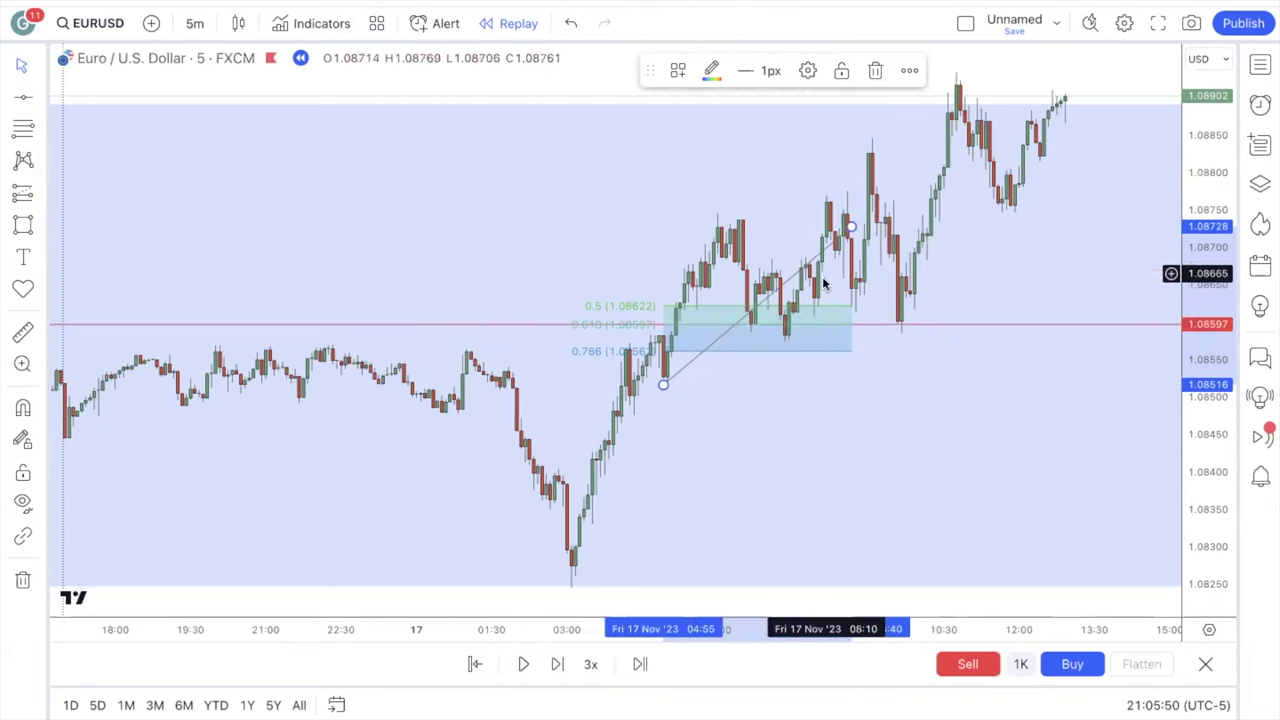
{"action": "right_click", "coordinate": [793, 286]}
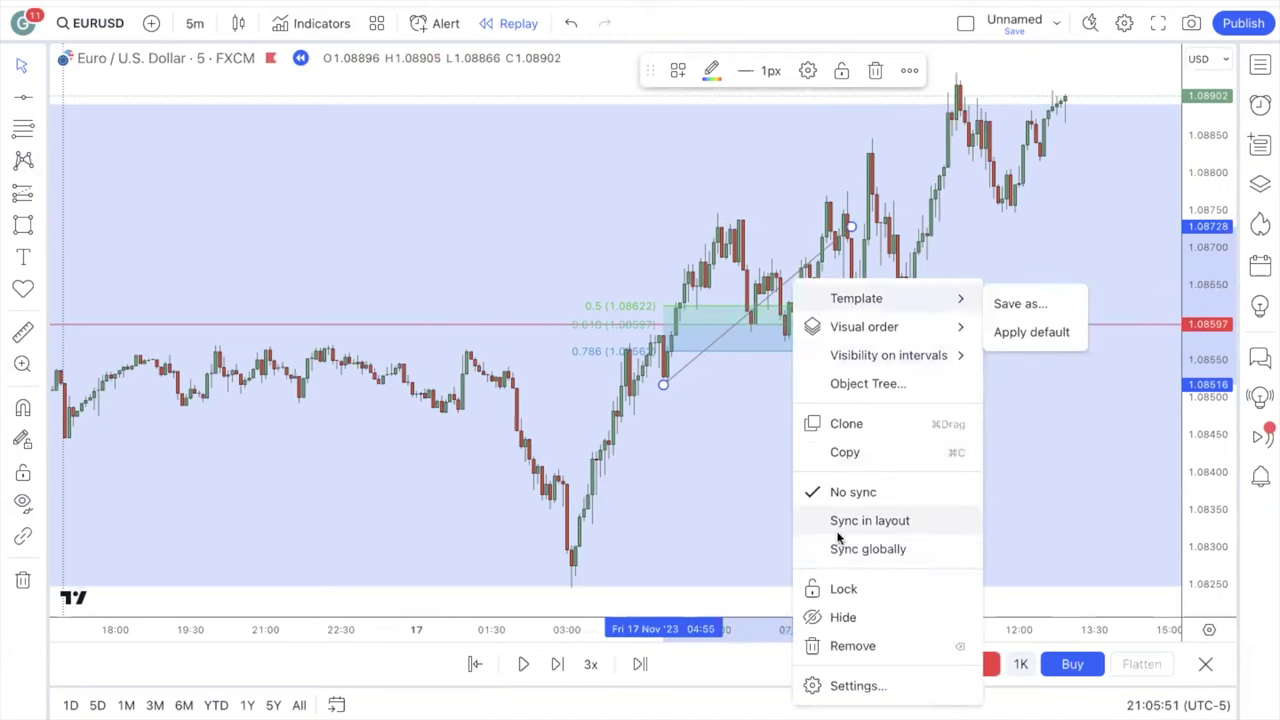
{"action": "left_click", "coordinate": [846, 646]}
- Change the chart timeframe to 15 minutes after a check of the 1-hour view
{"action": "left_click", "coordinate": [563, 578]}
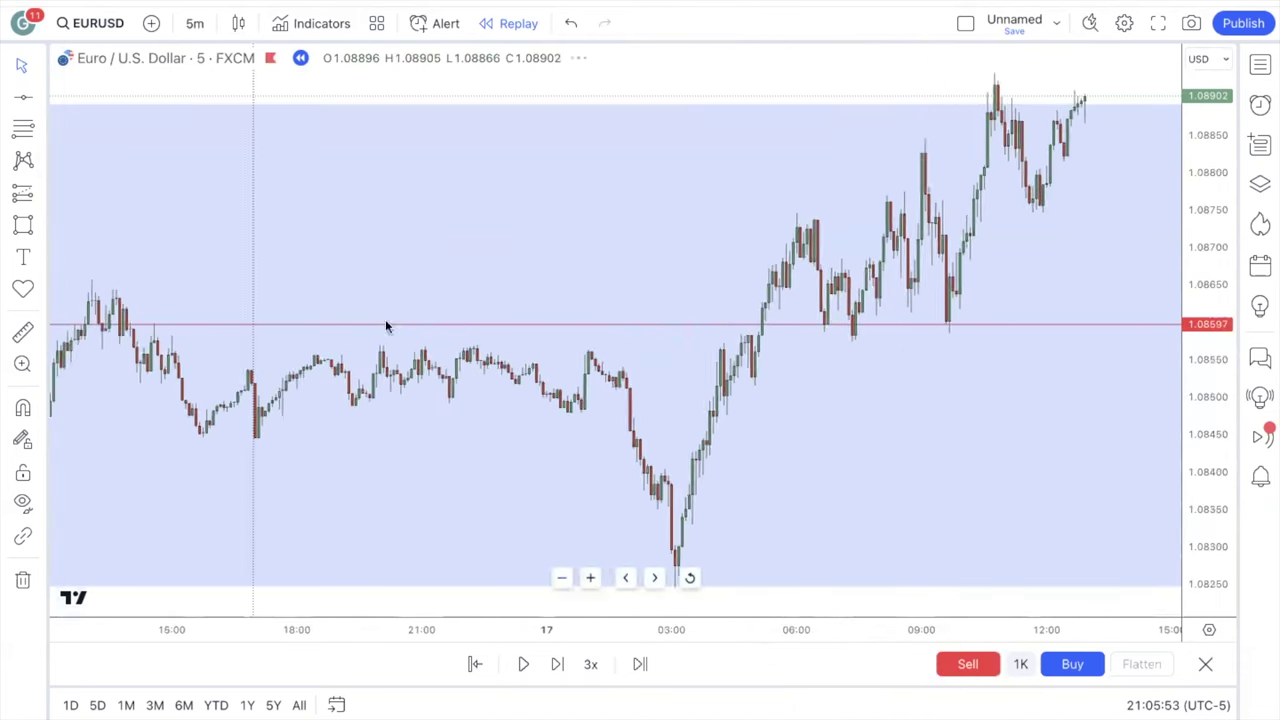
{"action": "left_click", "coordinate": [194, 23]}
{"action": "left_click", "coordinate": [207, 431]}
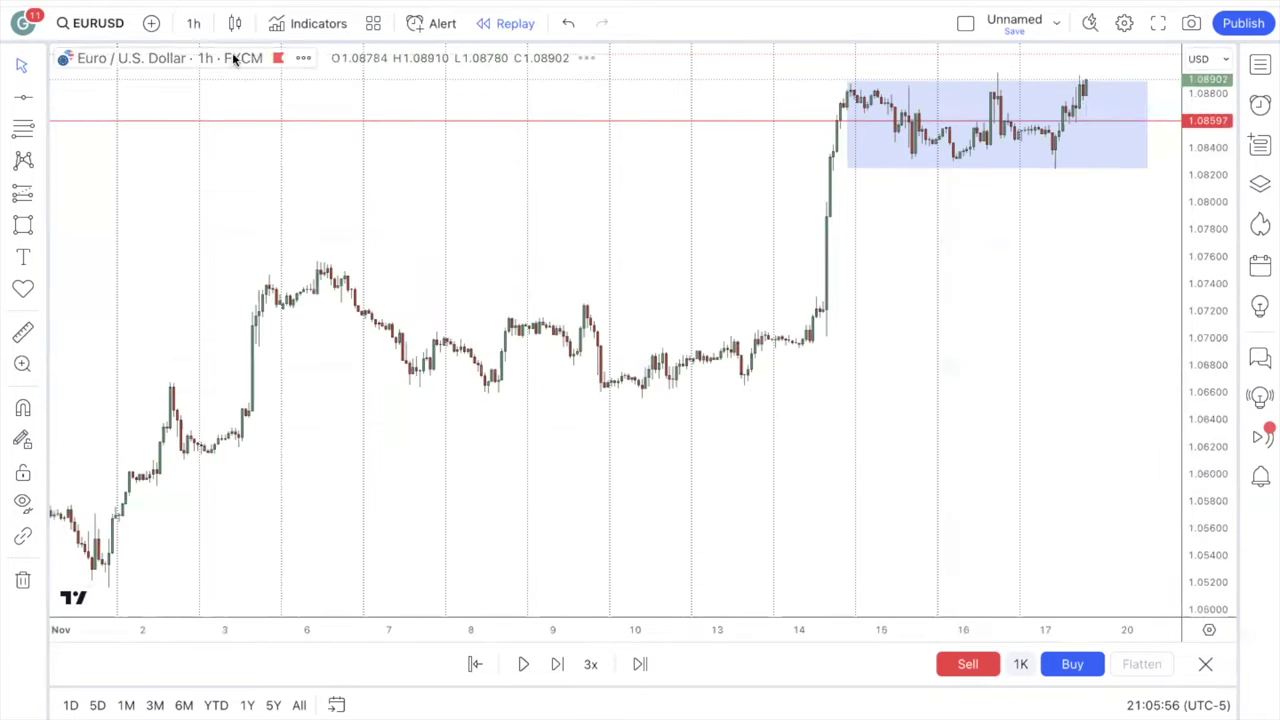
{"action": "left_click", "coordinate": [200, 24]}
{"action": "left_click", "coordinate": [182, 313]}
- Examine the 15-minute price action inside the rectangle and around the horizontal line, up close and across the whole range
{"action": "left_click", "coordinate": [590, 578]}
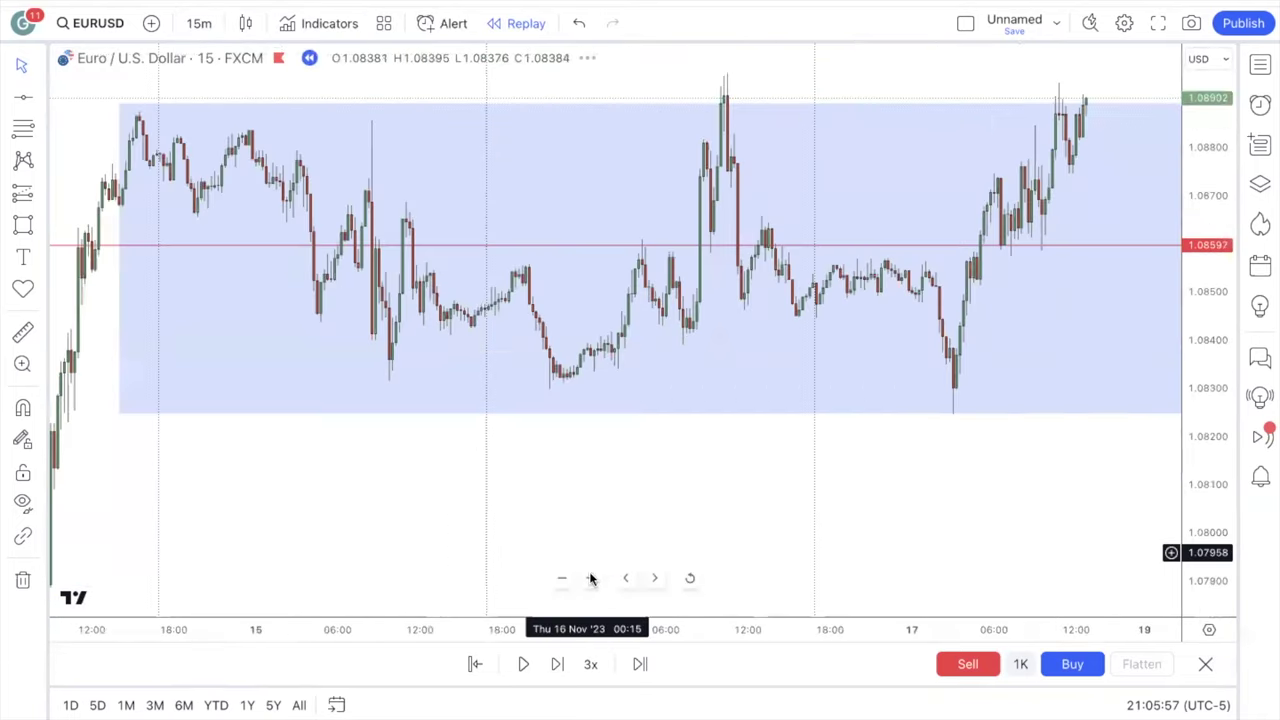
{"action": "left_click", "coordinate": [561, 578]}
{"action": "left_click", "coordinate": [560, 584]}
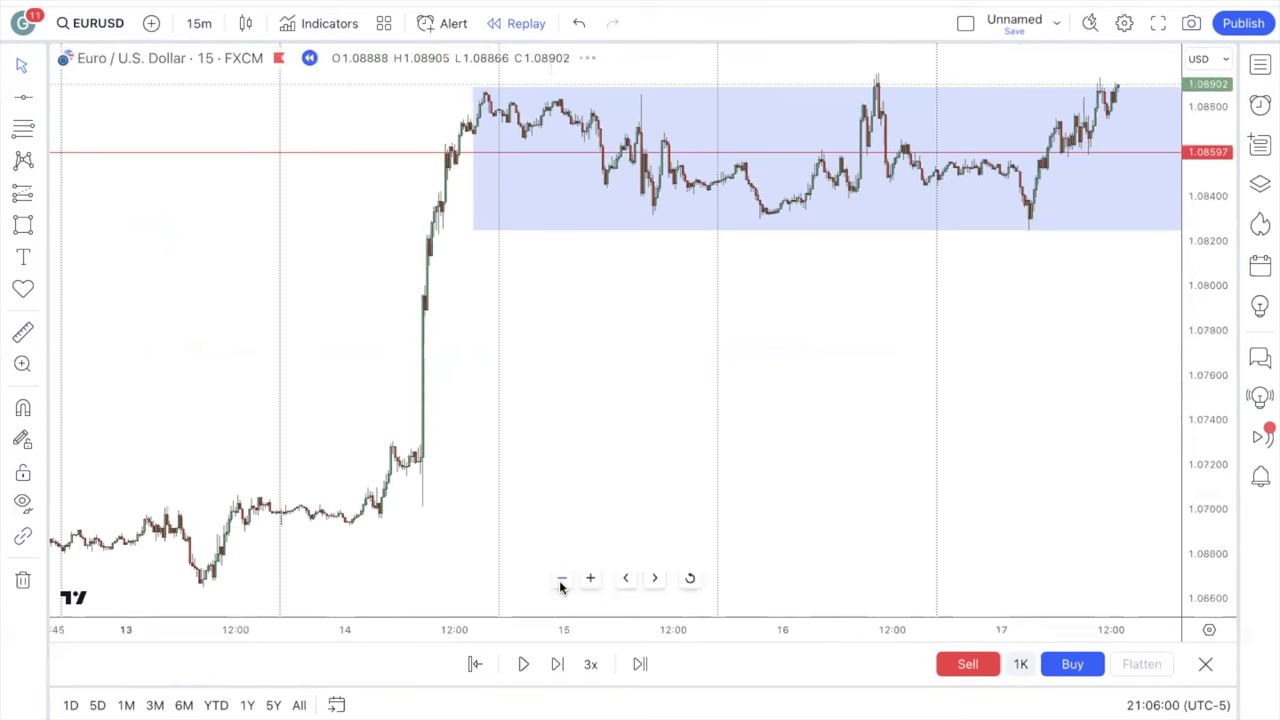
{"action": "left_click", "coordinate": [592, 582]}
{"action": "left_click", "coordinate": [592, 582]}
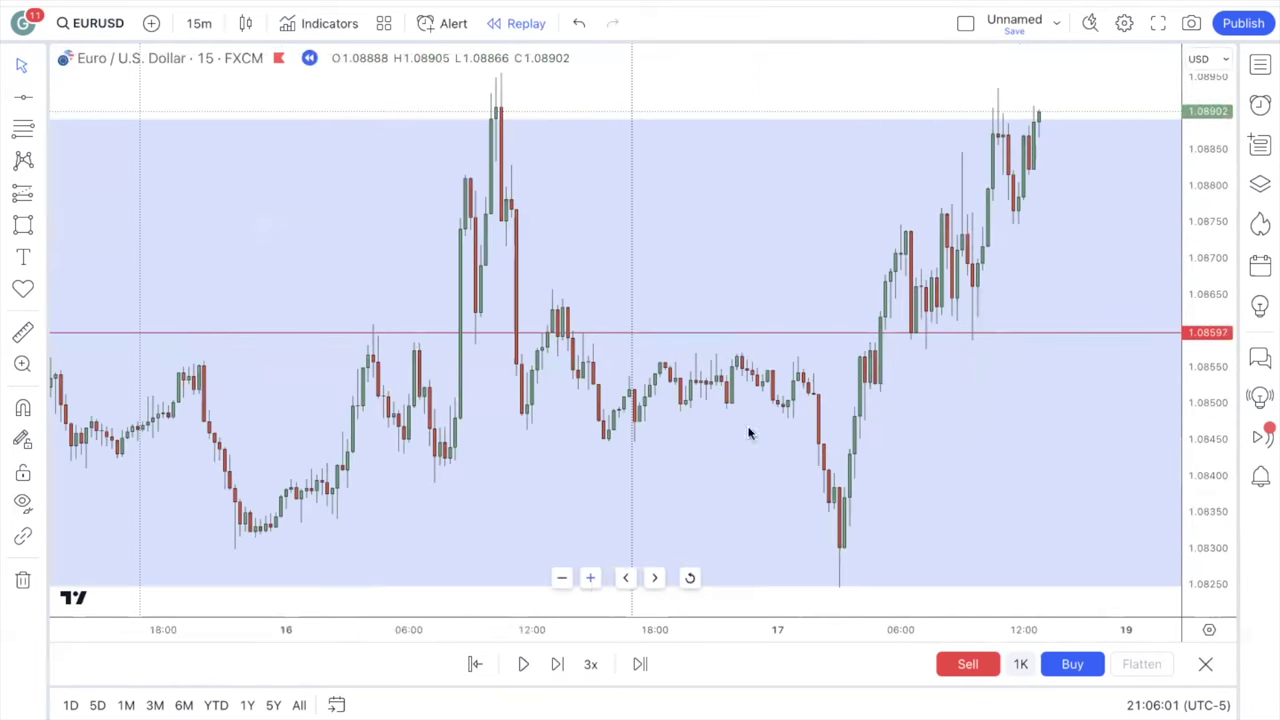
{"action": "left_click_drag", "start_coordinate": [1014, 456], "coordinate": [840, 451]}
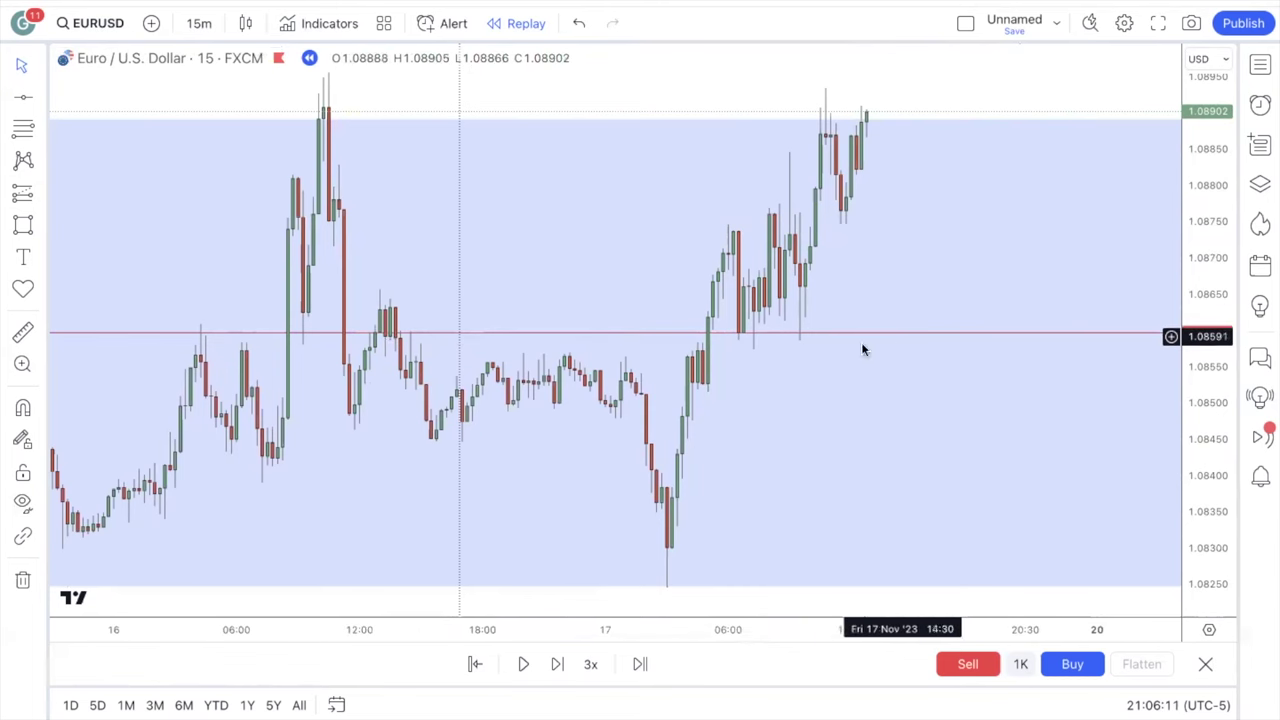
{"action": "left_click", "coordinate": [561, 578]}
{"action": "left_click", "coordinate": [561, 580]}
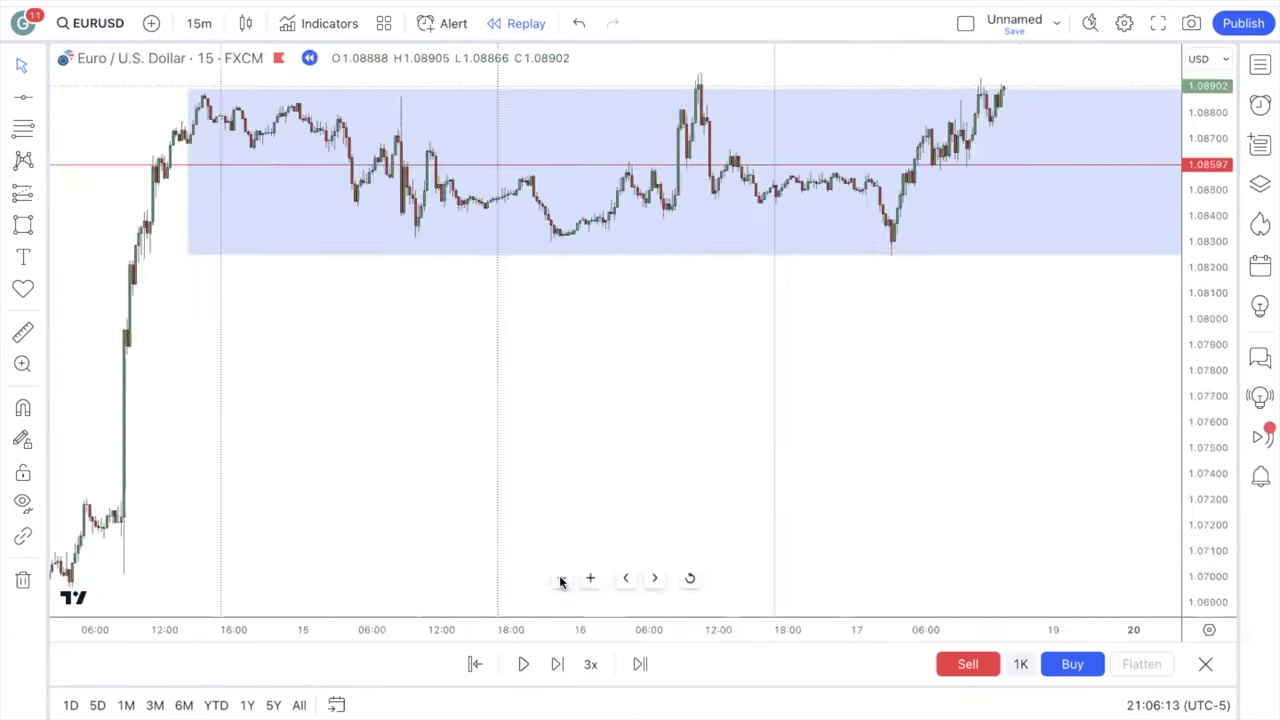
- Examine the 15-minute EURUSD consolidation again, both up close around the 16 and 17 Nov candles and with the preceding rally in view
{"action": "left_click_drag", "start_coordinate": [917, 426], "coordinate": [677, 443]}
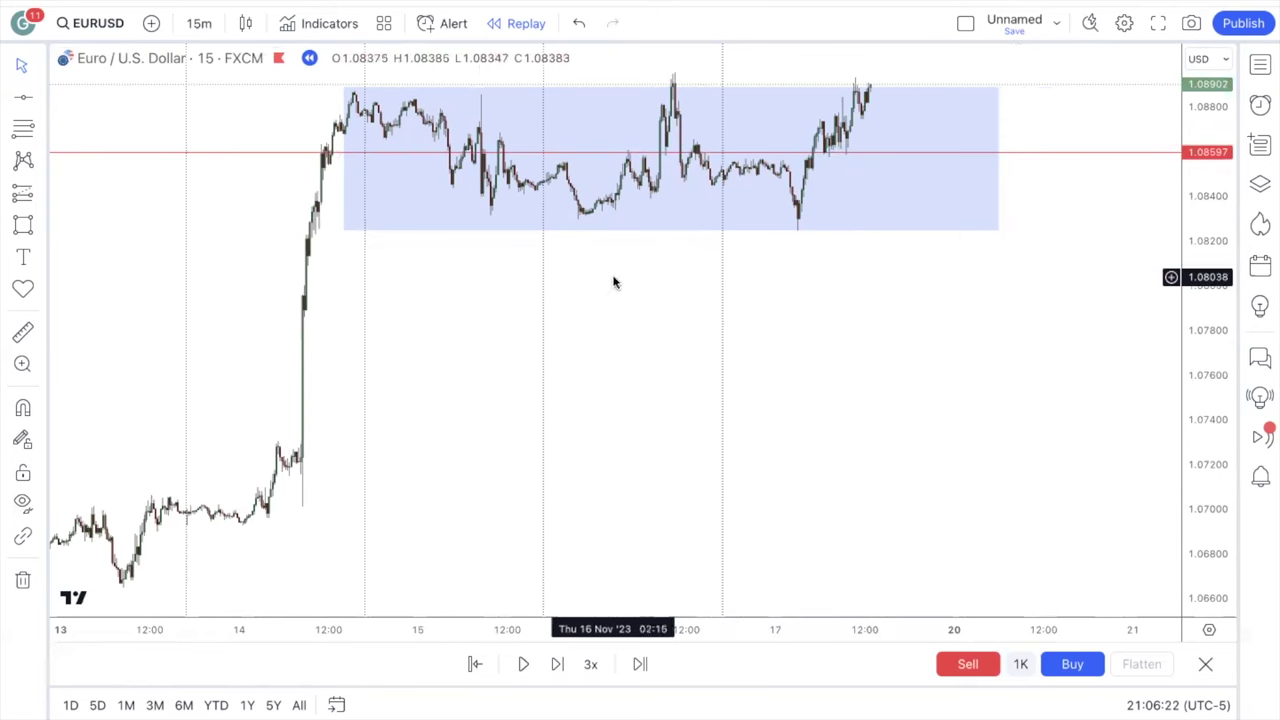
{"action": "mouse_move", "coordinate": [611, 571]}
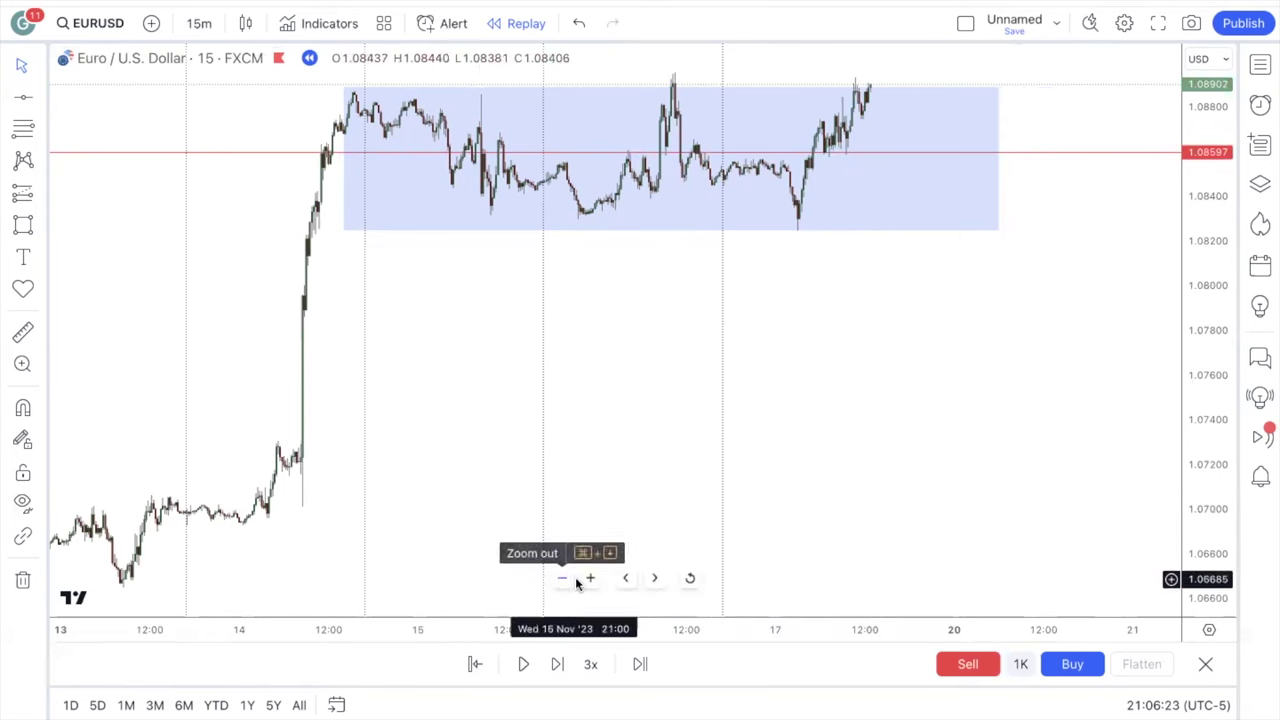
{"action": "left_click", "coordinate": [586, 579]}
{"action": "left_click", "coordinate": [585, 580]}
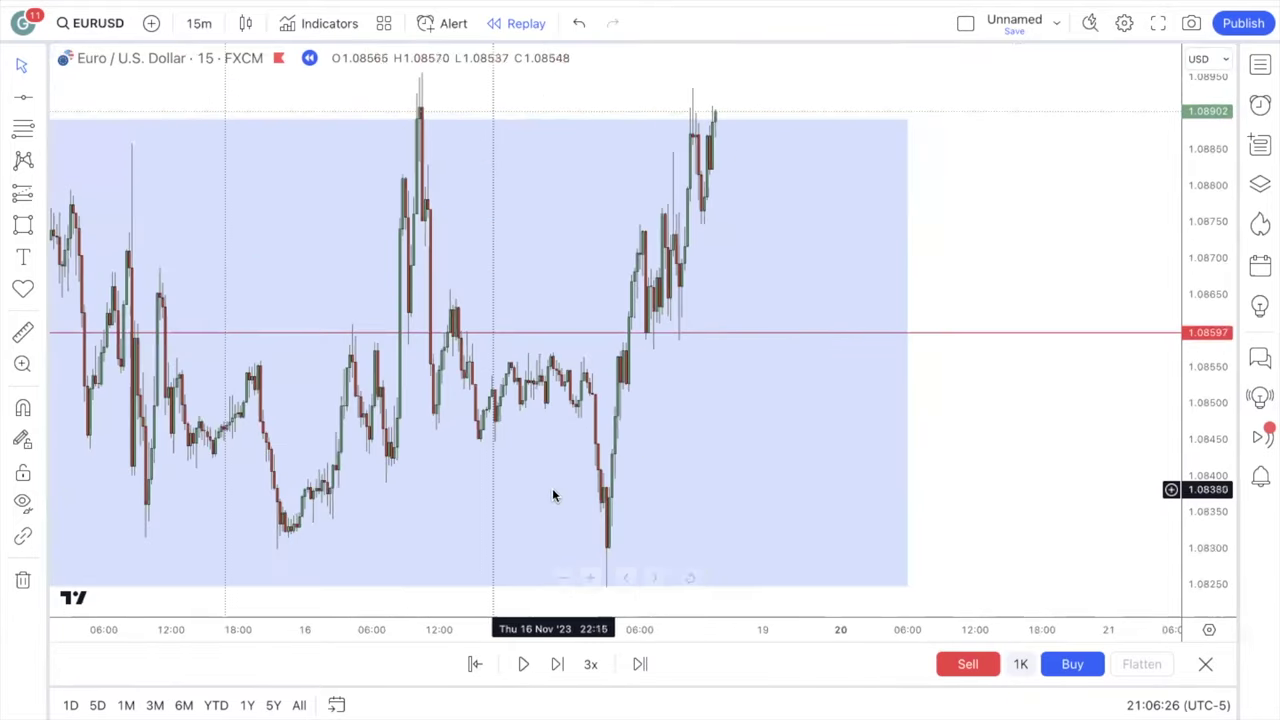
{"action": "left_click", "coordinate": [559, 580]}
{"action": "left_click", "coordinate": [559, 580]}
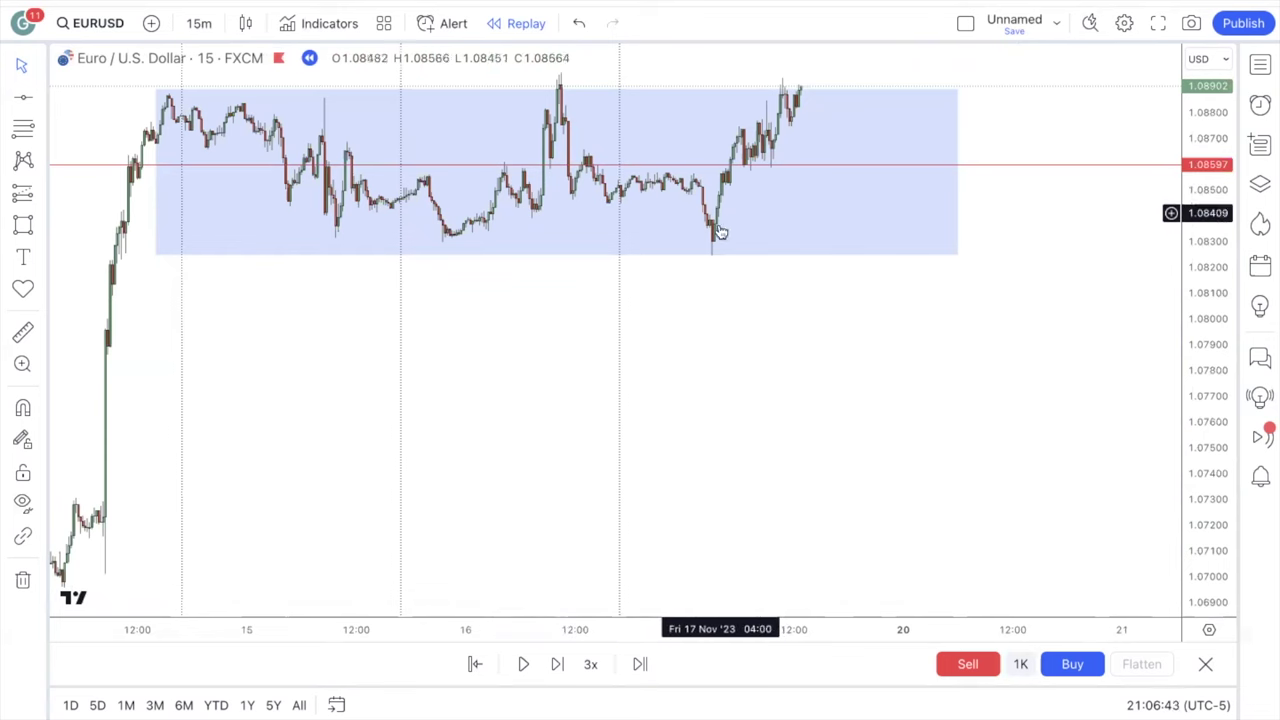
- Exit Bar Replay mode on the EURUSD chart and confirm the exit
{"action": "left_click_drag", "start_coordinate": [744, 344], "coordinate": [794, 344]}
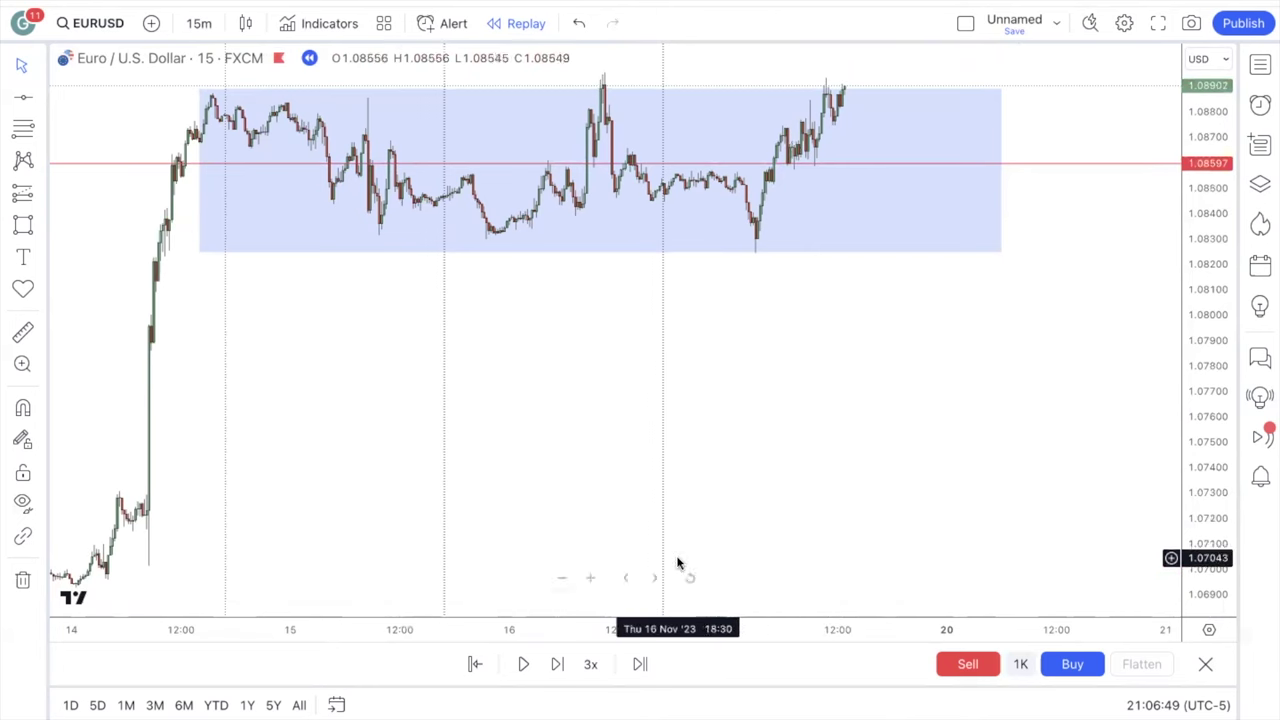
{"action": "left_click", "coordinate": [1205, 665]}
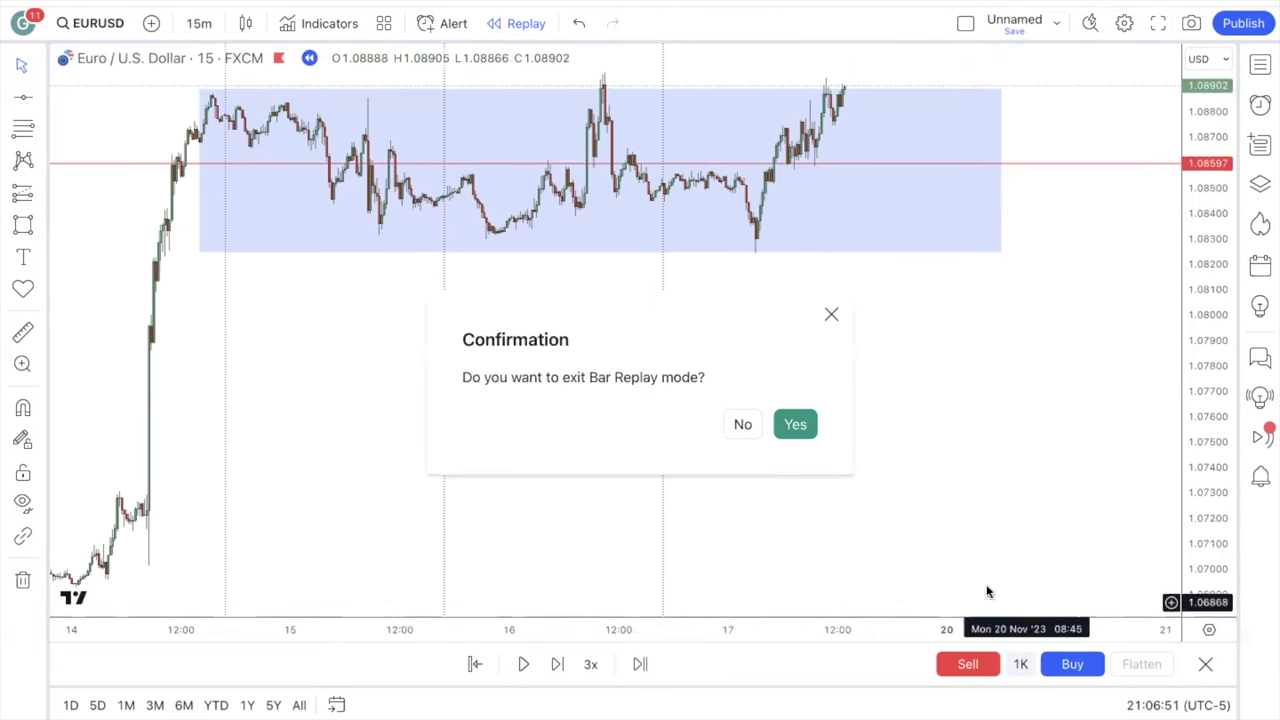
{"action": "left_click", "coordinate": [795, 425]}
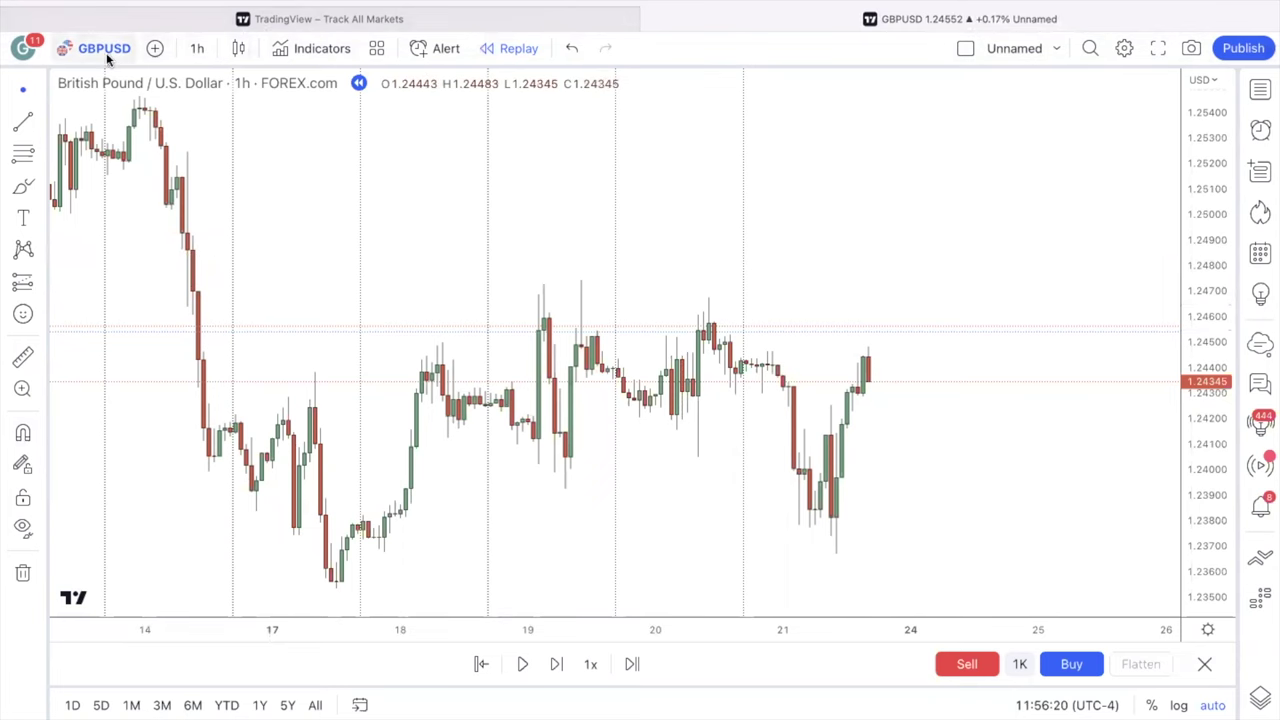
- Draw a Fibonacci retracement on the 1-hour GBPUSD chart from the 17 Apr 12:00 low at 1.23532 up to the range high at 1.24738
{"action": "left_click_drag", "start_coordinate": [600, 217], "coordinate": [390, 263]}
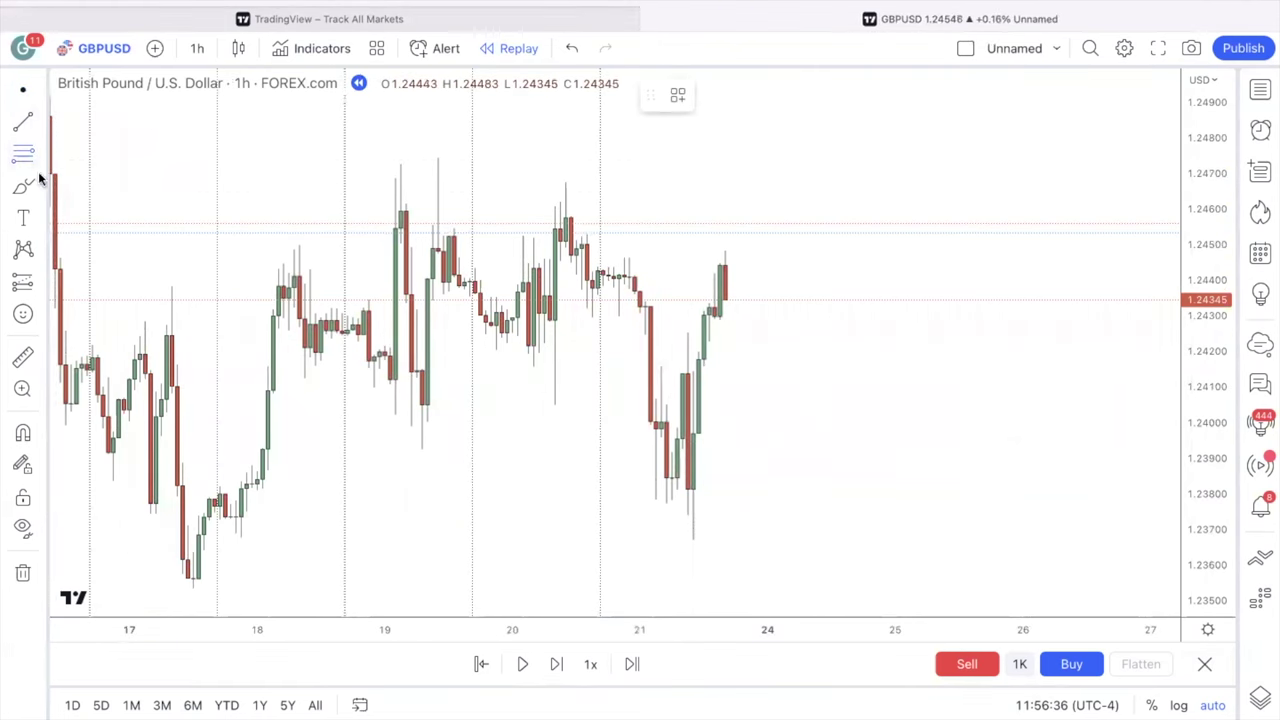
{"action": "left_click", "coordinate": [193, 589]}
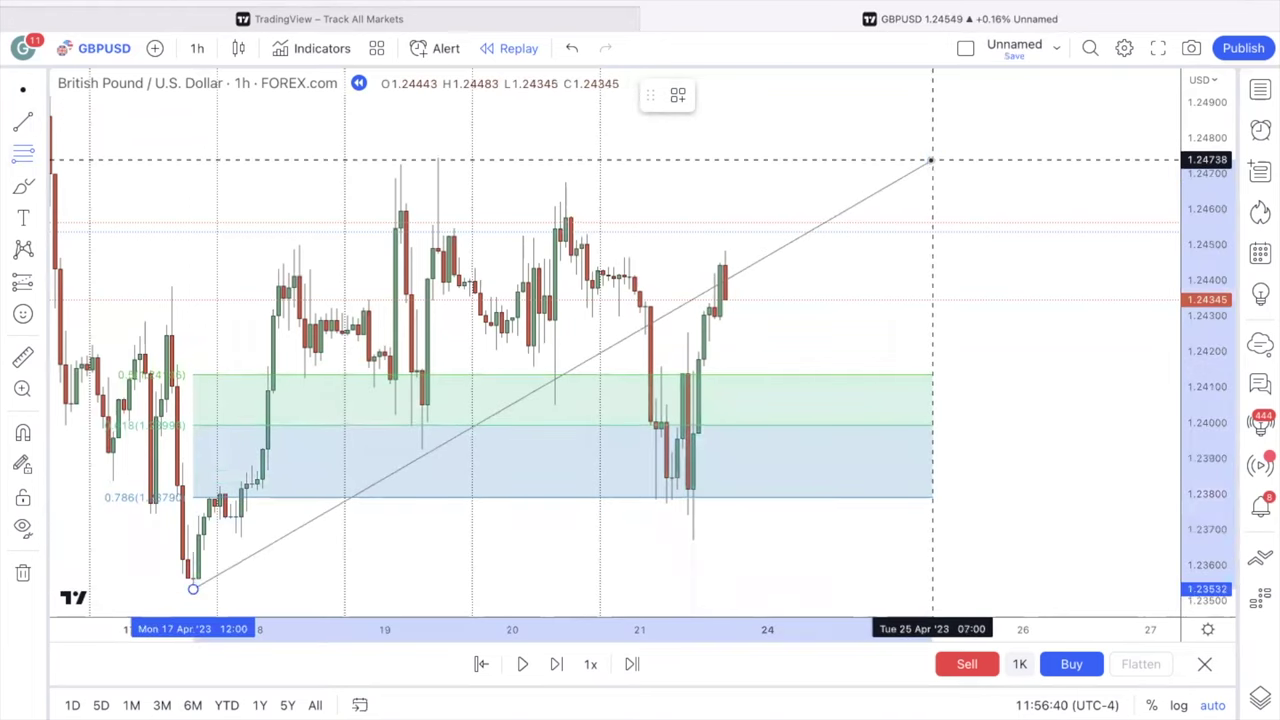
{"action": "left_click", "coordinate": [930, 160]}
- Place a horizontal line on the retracement's 0.5 level at 1.24134
{"action": "left_click", "coordinate": [40, 122]}
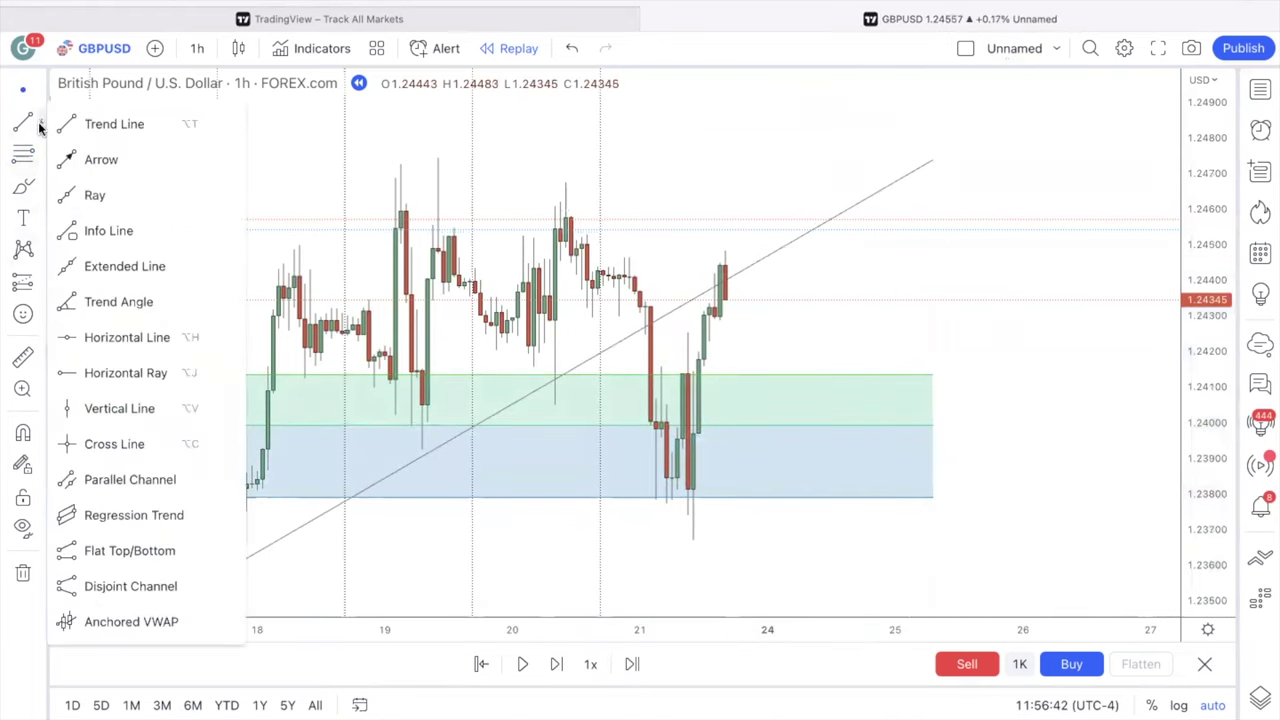
{"action": "left_click", "coordinate": [115, 337]}
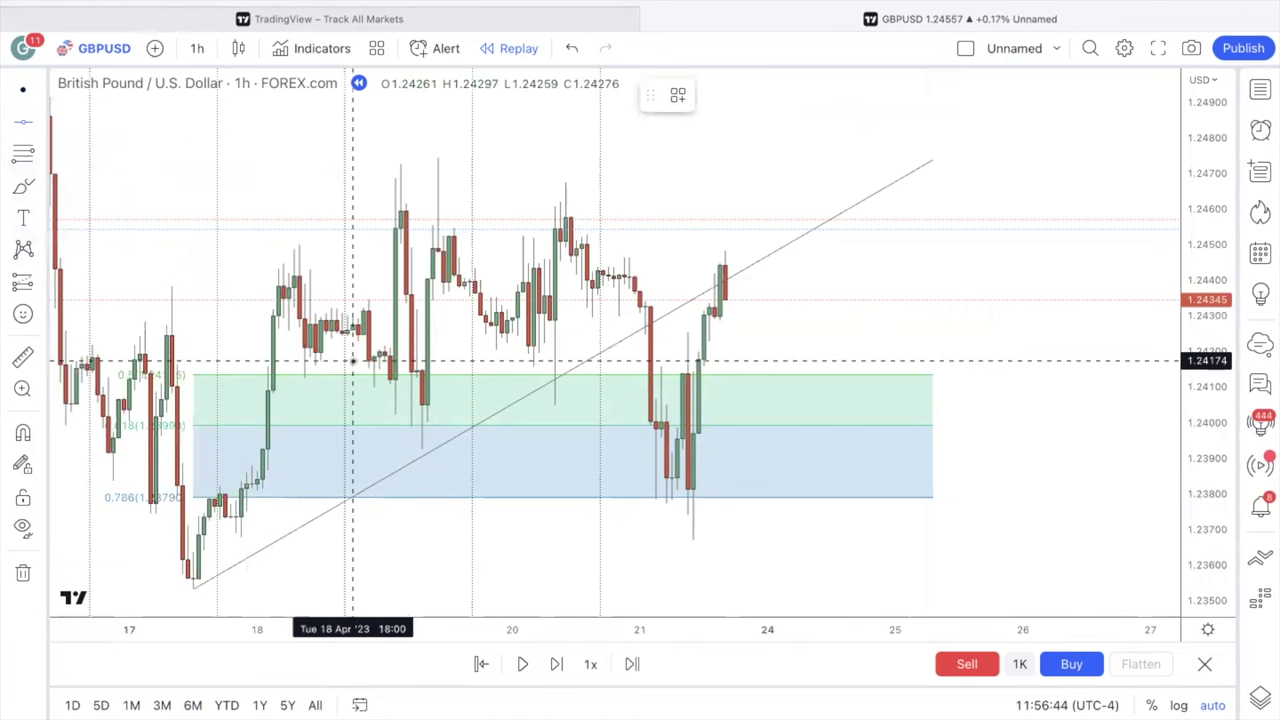
{"action": "left_click", "coordinate": [358, 375]}
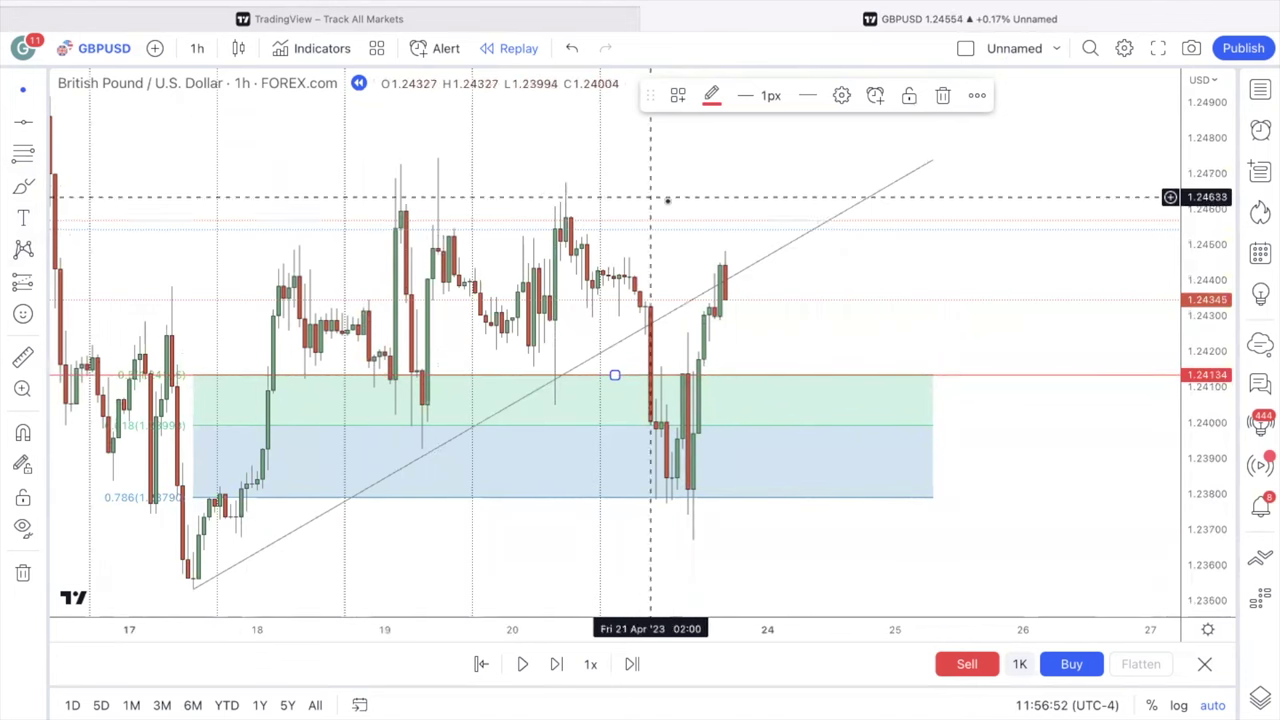
- Minimize the browser window, open photo_2023-04-24 11.52.59.jpeg from the desktop, and position it so the whole Consolidation diagram can be viewed
{"action": "mouse_move", "coordinate": [840, 257]}
{"action": "left_mouse_down"}
{"action": "mouse_move", "coordinate": [909, 263]}
{"action": "mouse_move", "coordinate": [831, 251]}
{"action": "left_mouse_up"}
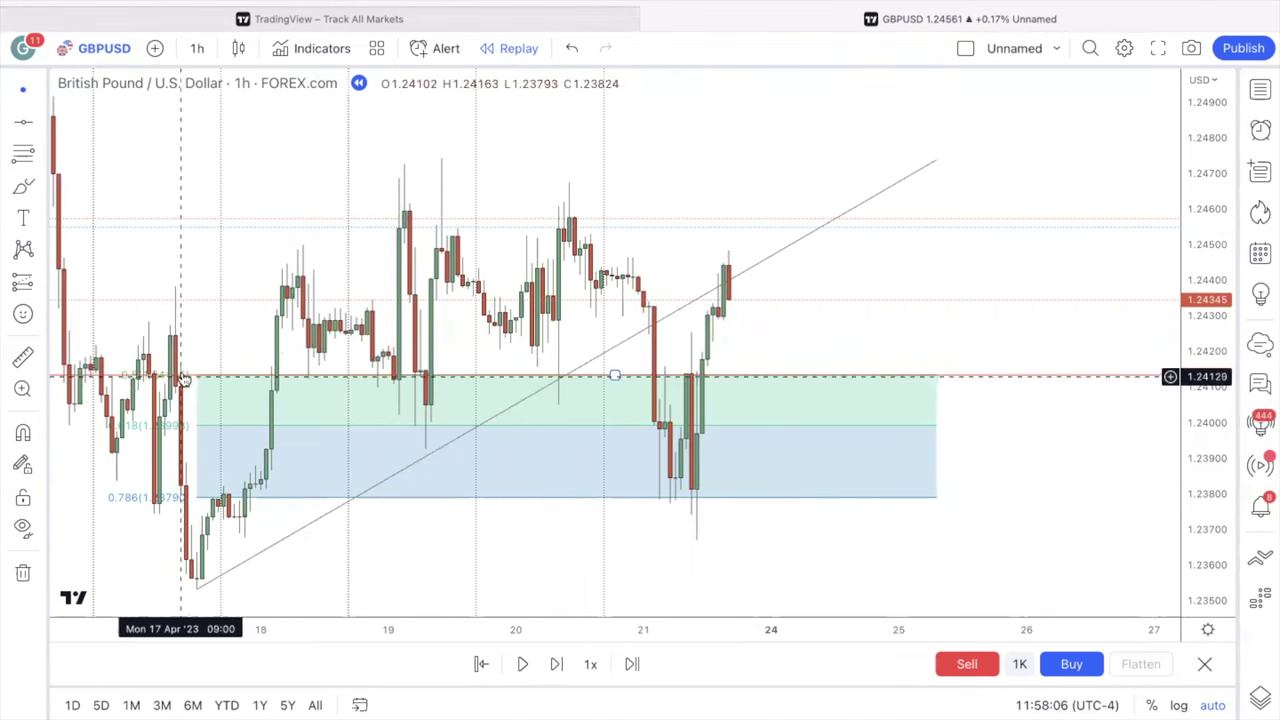
{"action": "scroll", "coordinate": [249, 303], "scroll_direction": "right", "scroll_amount": 1}
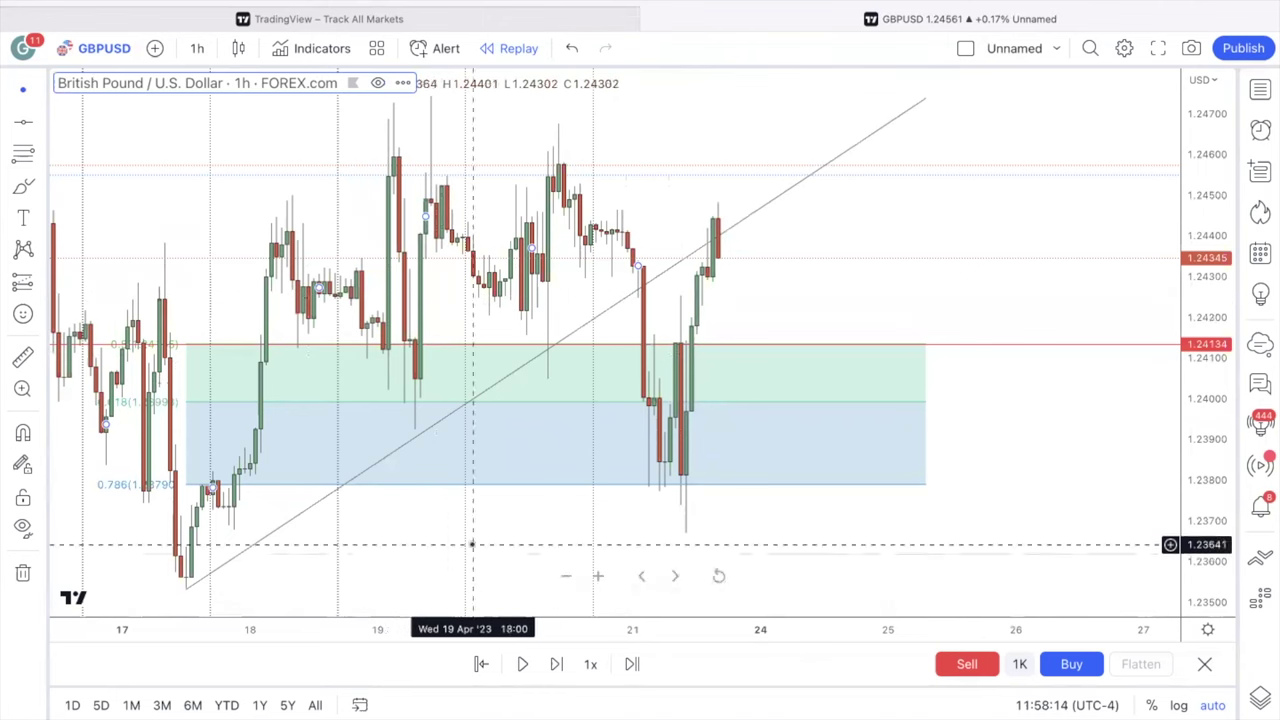
{"action": "mouse_move", "coordinate": [640, 5]}
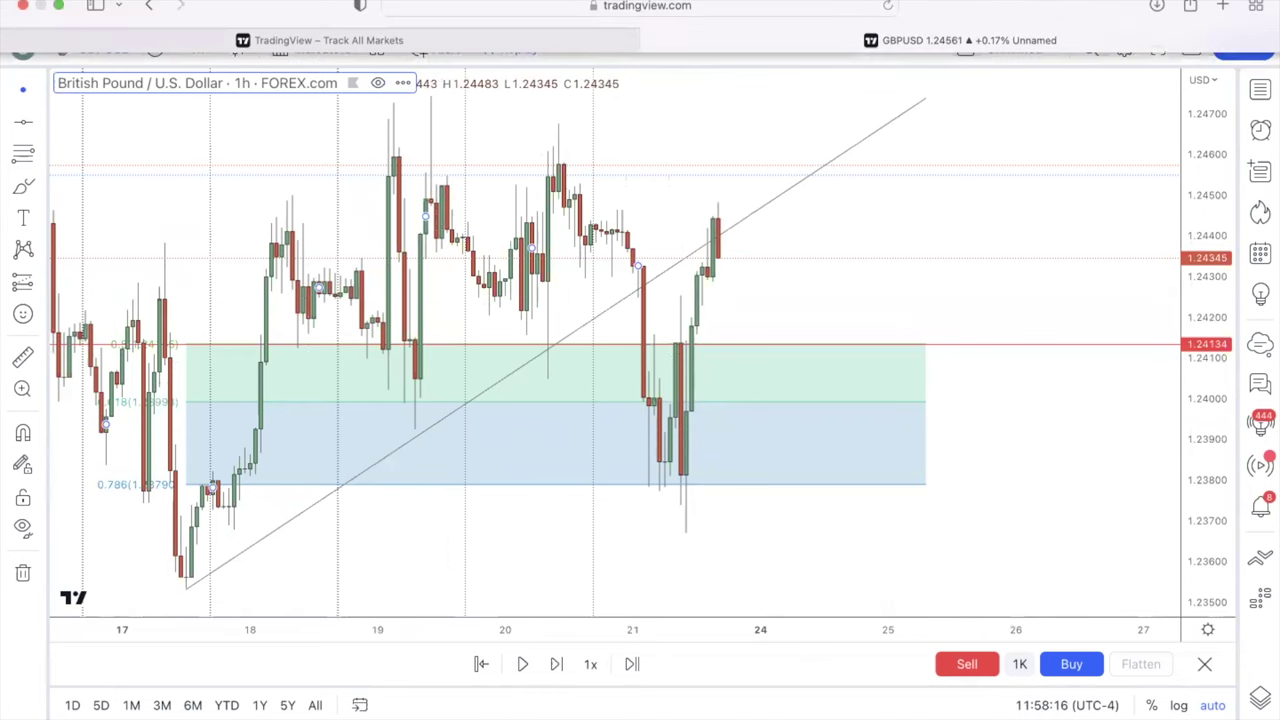
{"action": "left_click", "coordinate": [59, 7]}
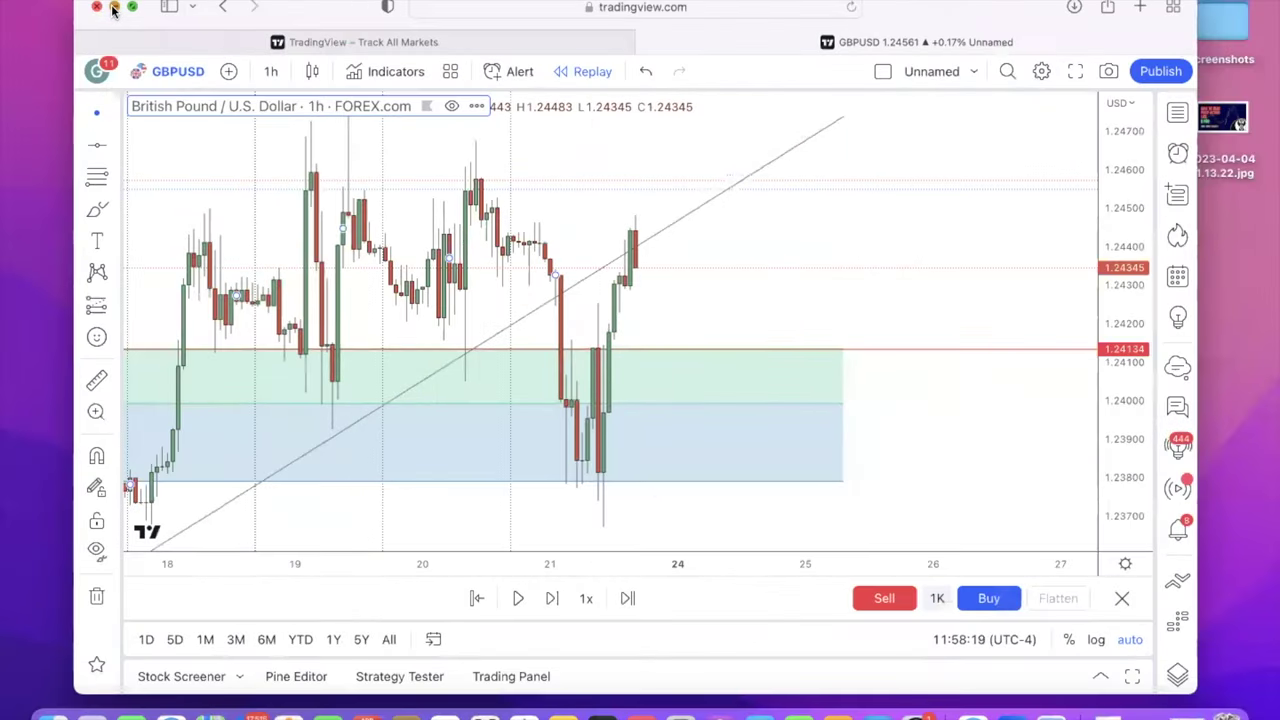
{"action": "left_click", "coordinate": [114, 7]}
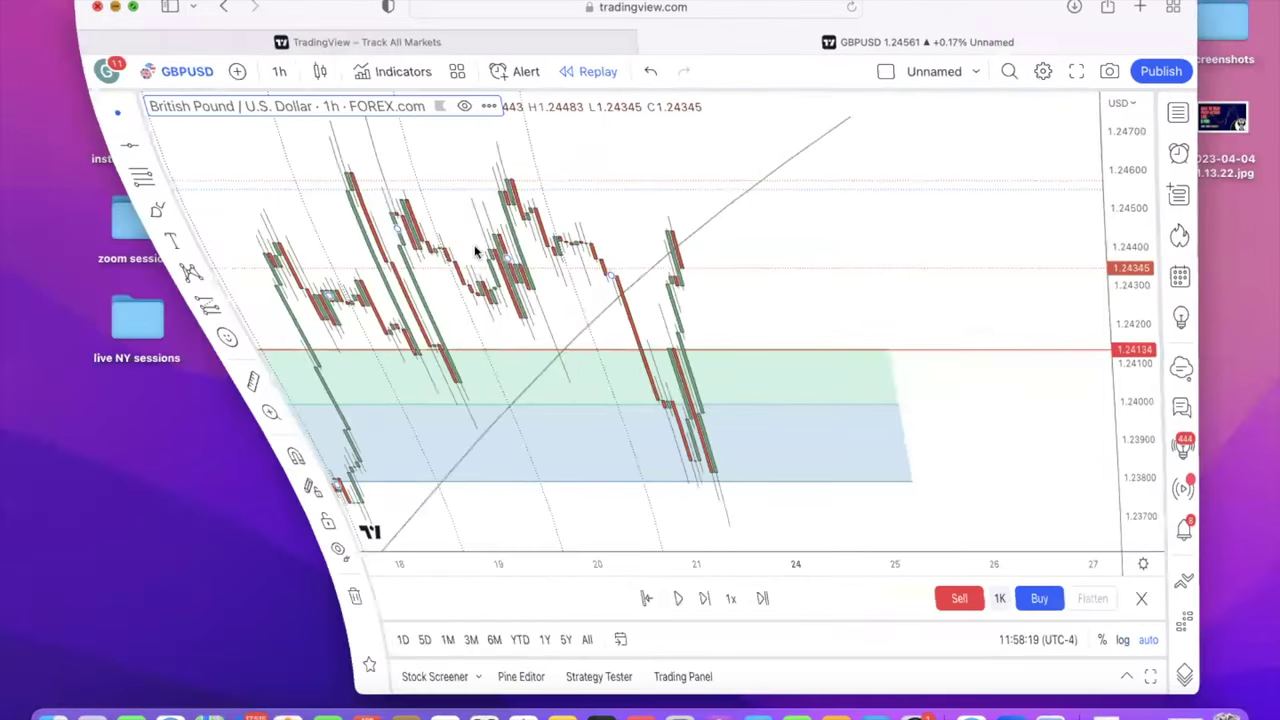
{"action": "double_click", "coordinate": [912, 316]}
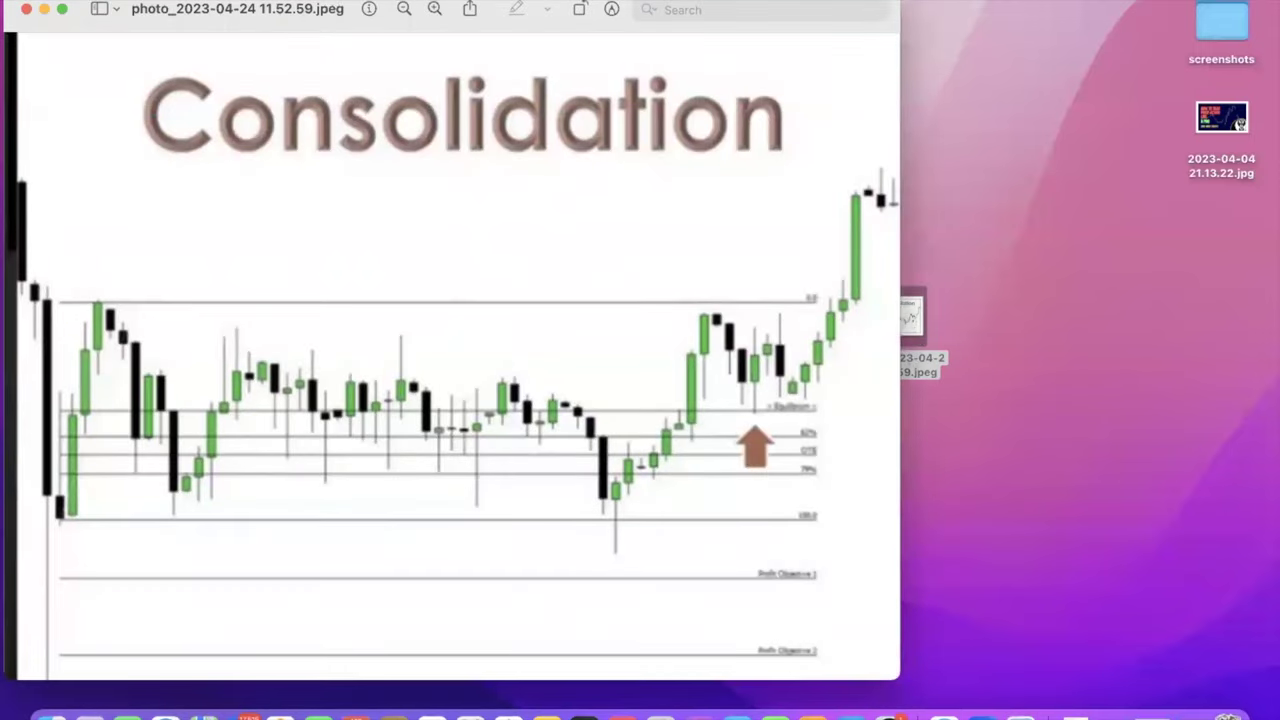
{"action": "left_click_drag", "start_coordinate": [174, 5], "coordinate": [243, 37]}
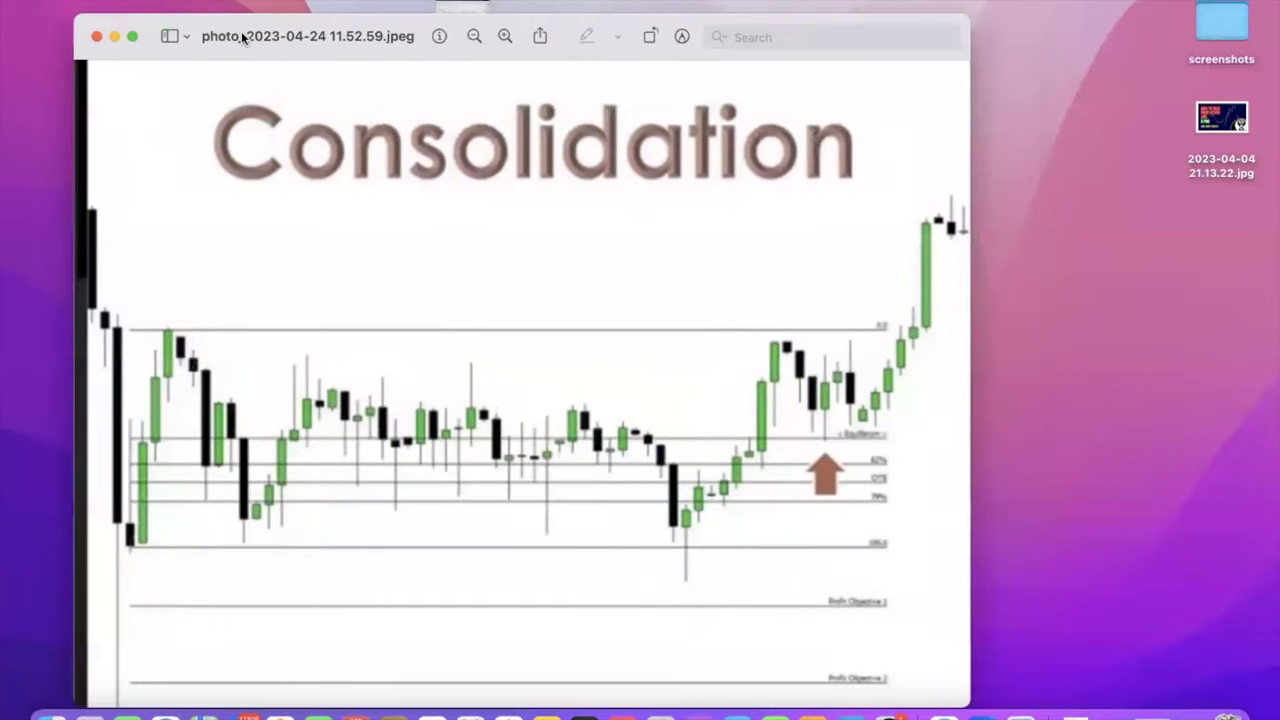
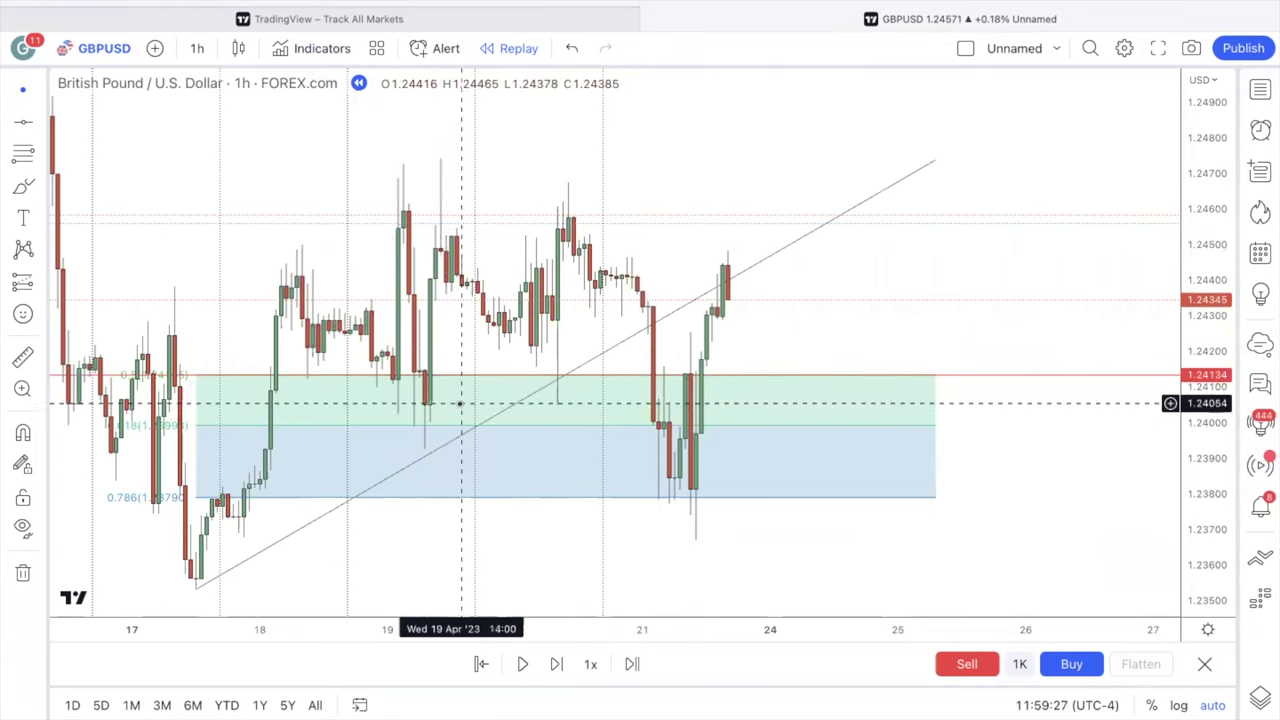
- Remove the Fibonacci retracement from the GBPUSD chart, keeping the horizontal line at its 0.5 level
{"action": "left_click", "coordinate": [308, 248]}
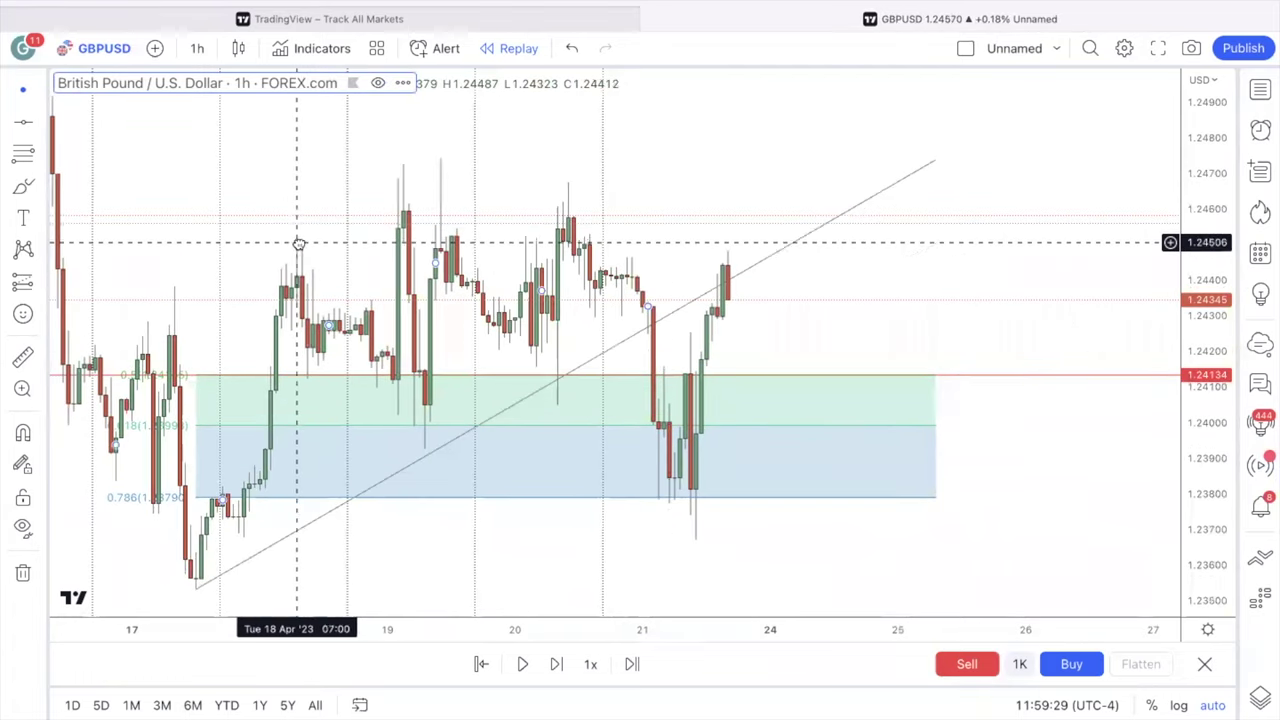
{"action": "right_click", "coordinate": [808, 242]}
{"action": "left_click", "coordinate": [880, 508]}
{"action": "mouse_move", "coordinate": [830, 506]}
{"action": "left_mouse_down"}
{"action": "mouse_move", "coordinate": [860, 497]}
{"action": "mouse_move", "coordinate": [846, 500]}
{"action": "left_mouse_up"}
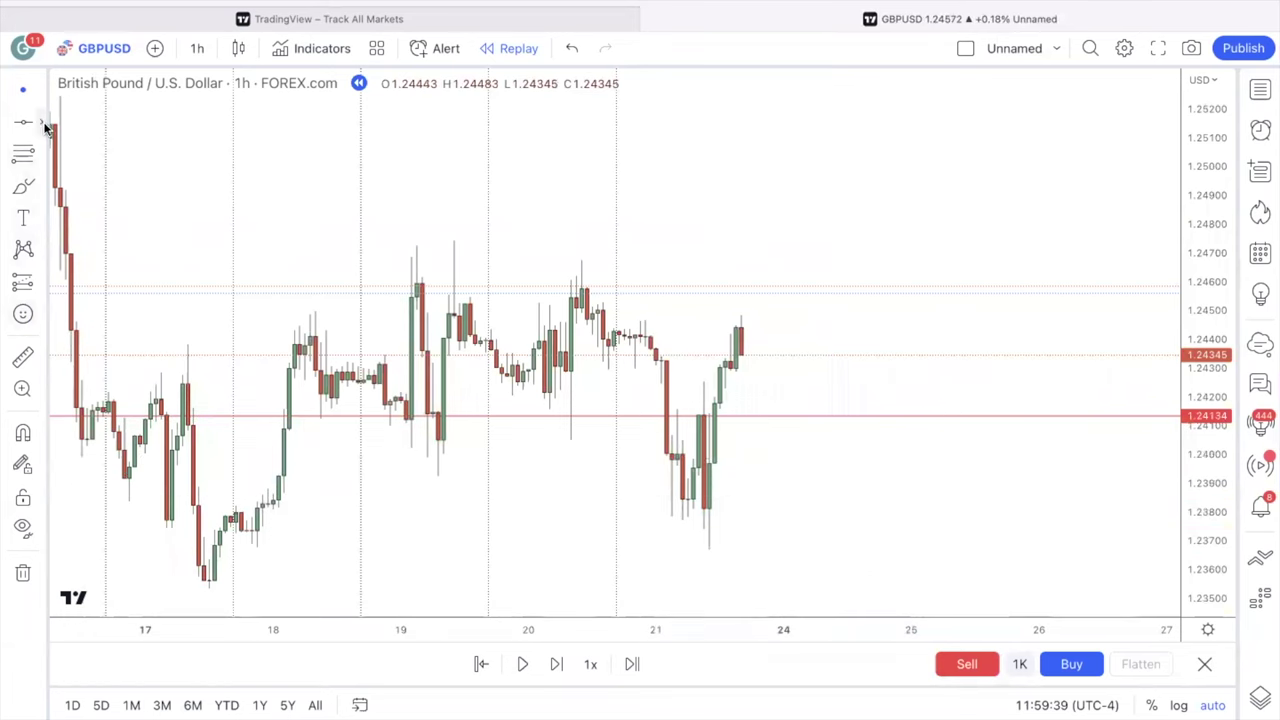
- Draw a short level trend line along the first 21 Apr lows, just below 1.23800, extending slightly past the latest candle
{"action": "left_click", "coordinate": [42, 123]}
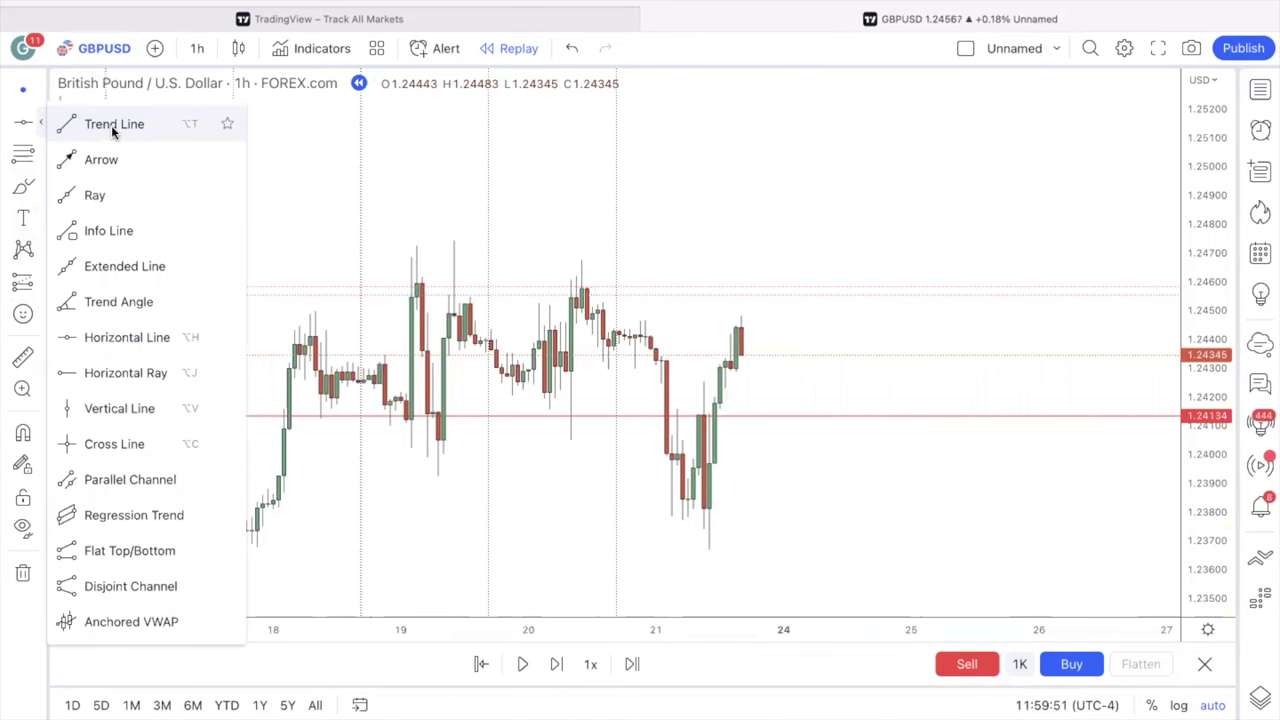
{"action": "left_click", "coordinate": [390, 184]}
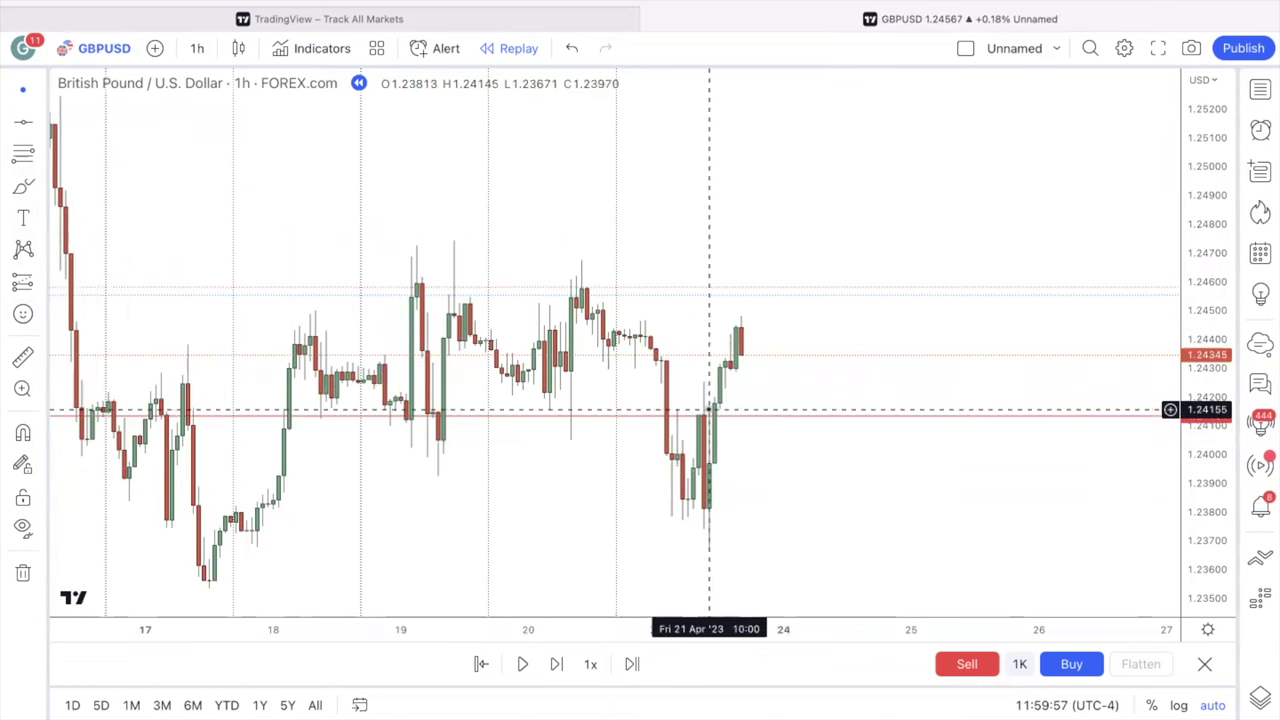
{"action": "left_click", "coordinate": [37, 122]}
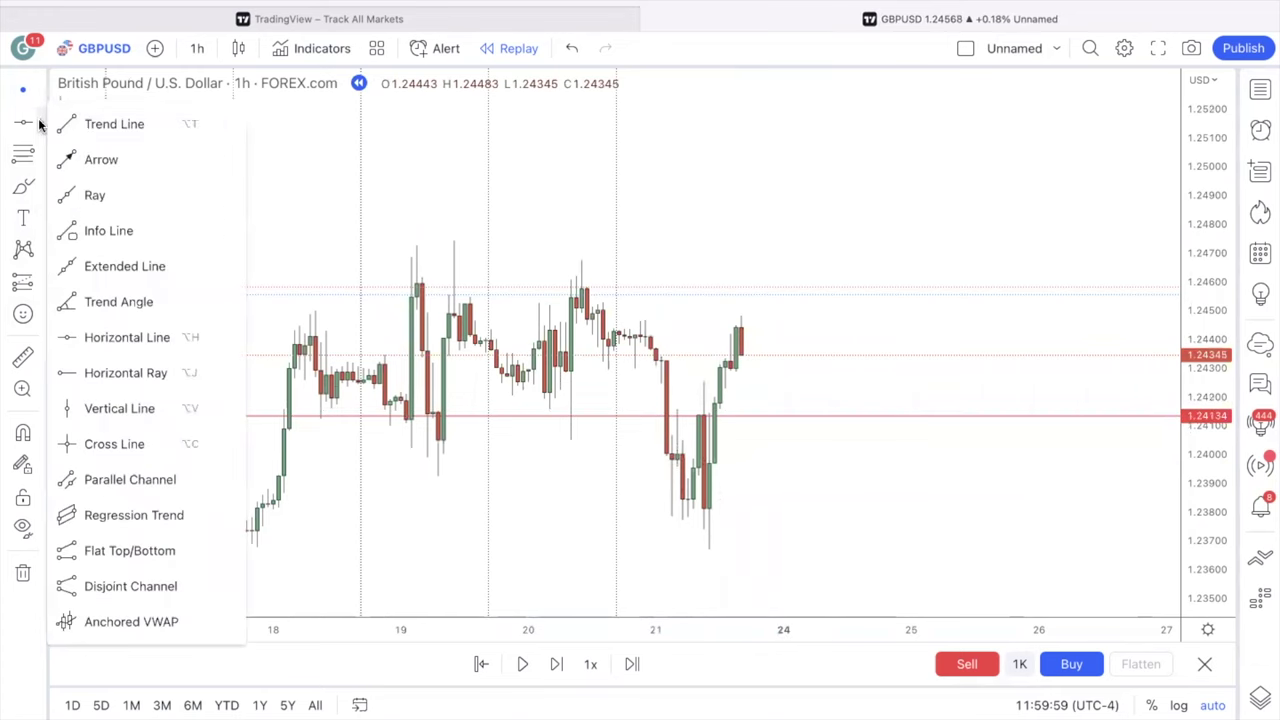
{"action": "left_click", "coordinate": [112, 124]}
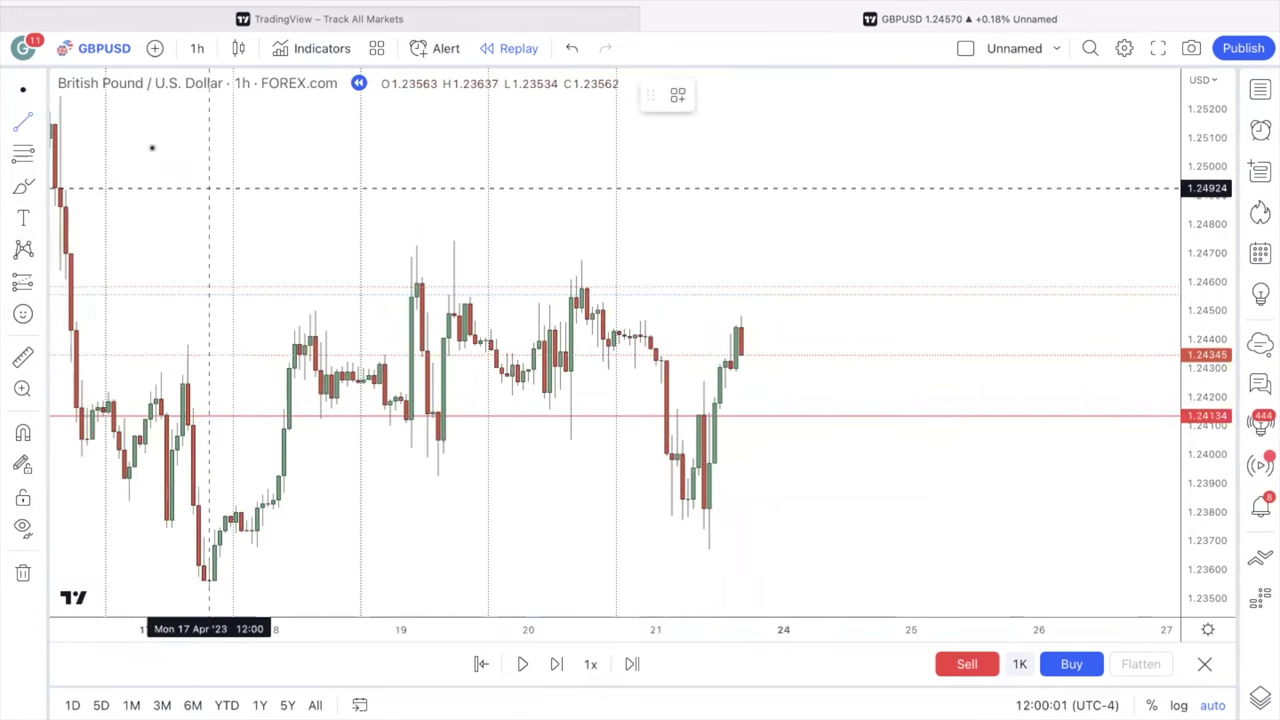
{"action": "left_click", "coordinate": [672, 519]}
{"action": "left_click", "coordinate": [751, 519]}
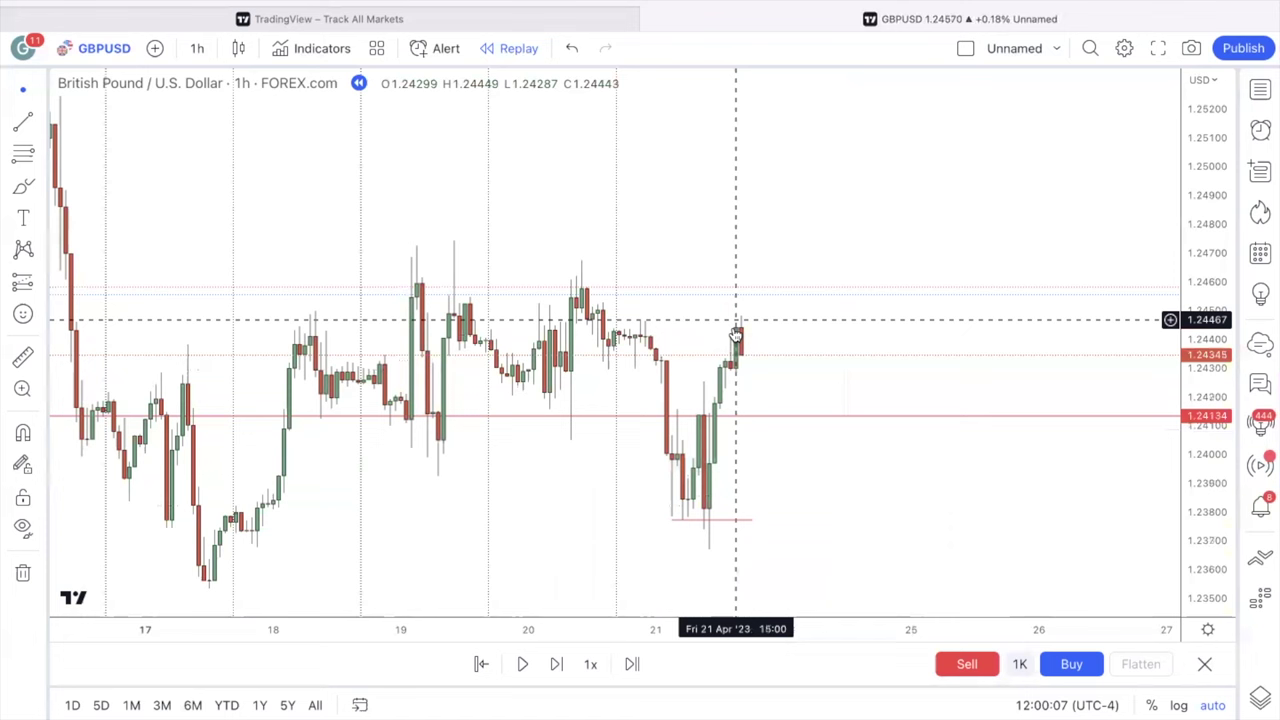
- Draw a short downward arrow above the 21 Apr candle that reaches the 1.24134 line
{"action": "left_click", "coordinate": [38, 120]}
{"action": "left_click", "coordinate": [88, 162]}
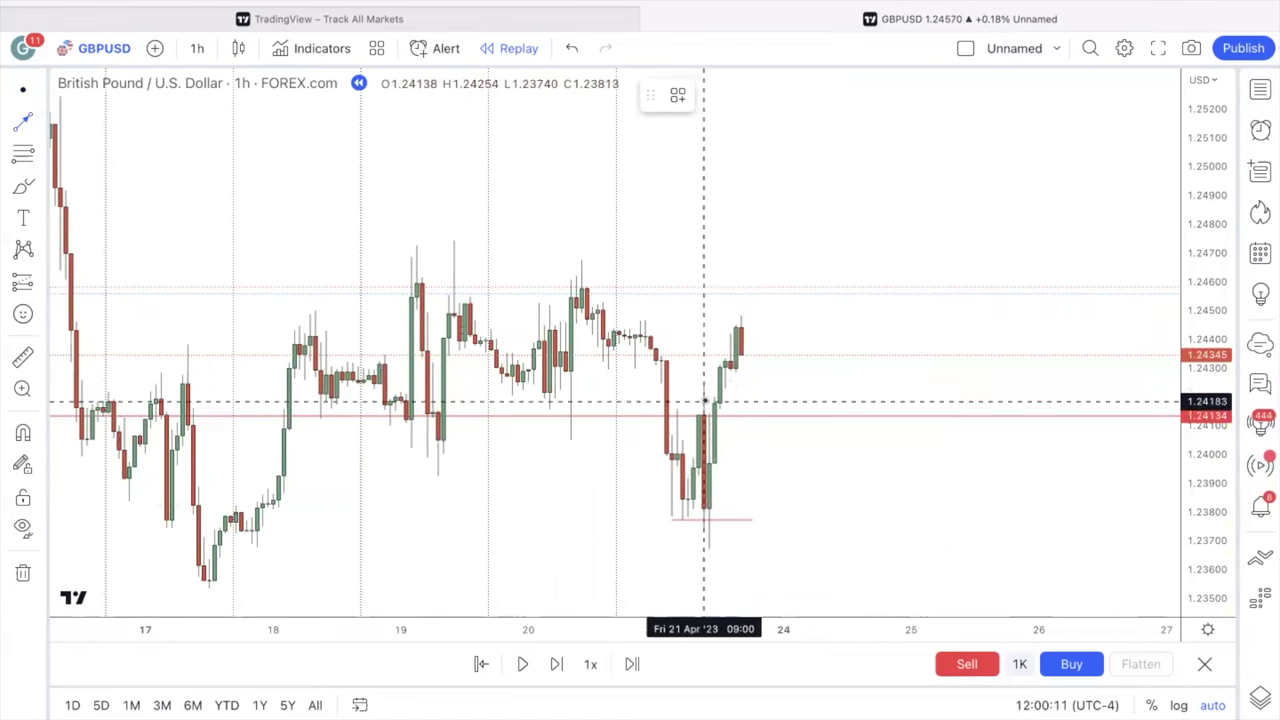
{"action": "left_click", "coordinate": [700, 403]}
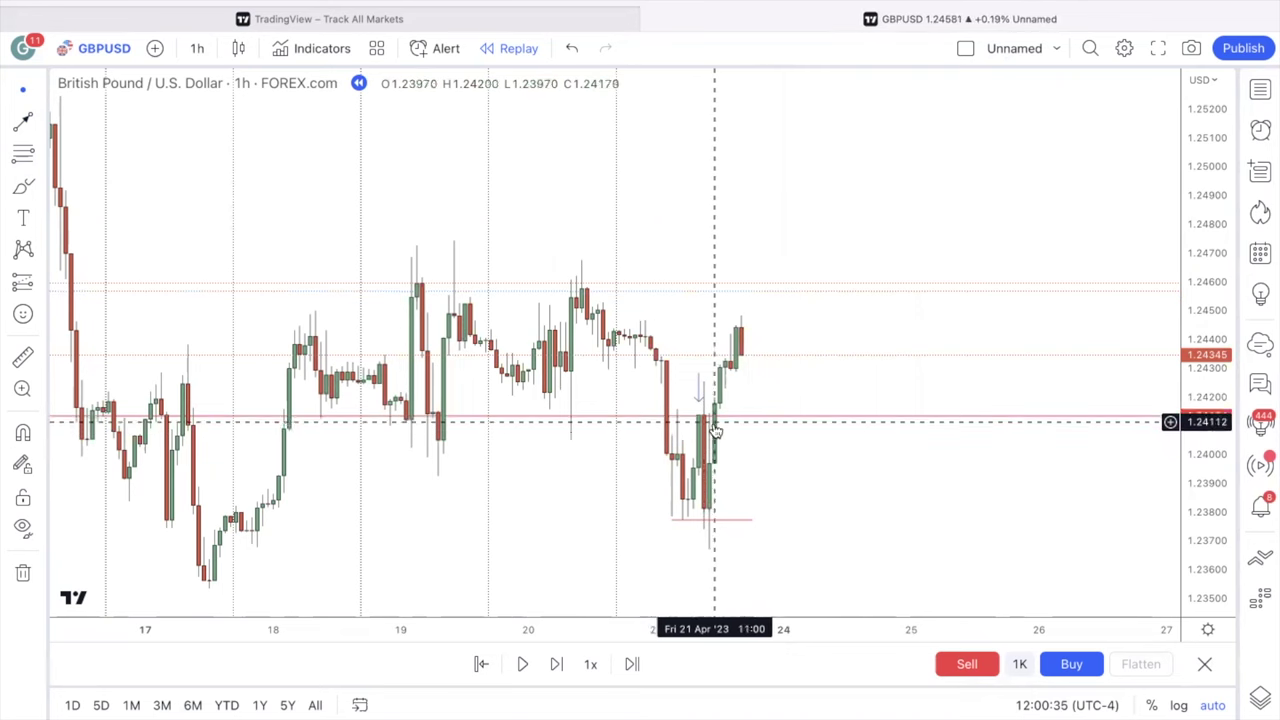
- Play the GBPUSD replay into 24 Apr, pausing when price retests the 1.24134 line and again a few candles after the bounce
{"action": "scroll", "coordinate": [785, 450], "scroll_direction": "left", "scroll_amount": 2}
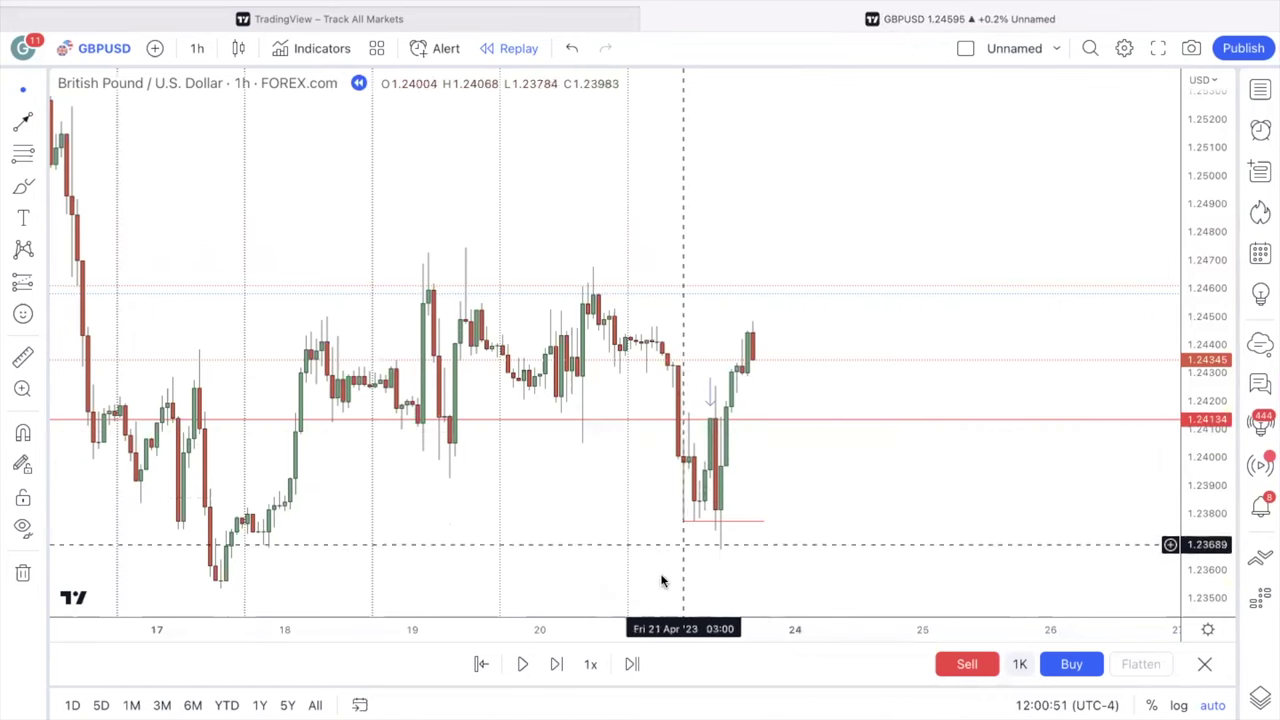
{"action": "left_click", "coordinate": [523, 665]}
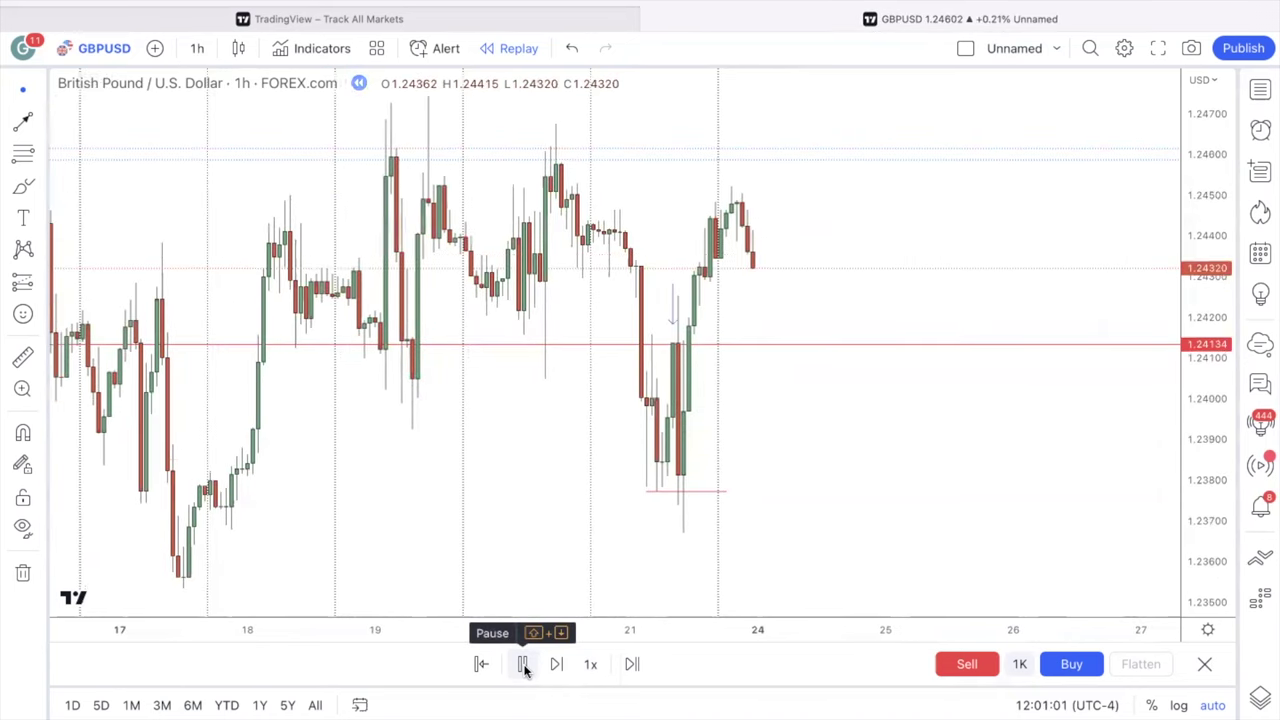
{"action": "left_click_drag", "start_coordinate": [420, 489], "coordinate": [506, 489]}
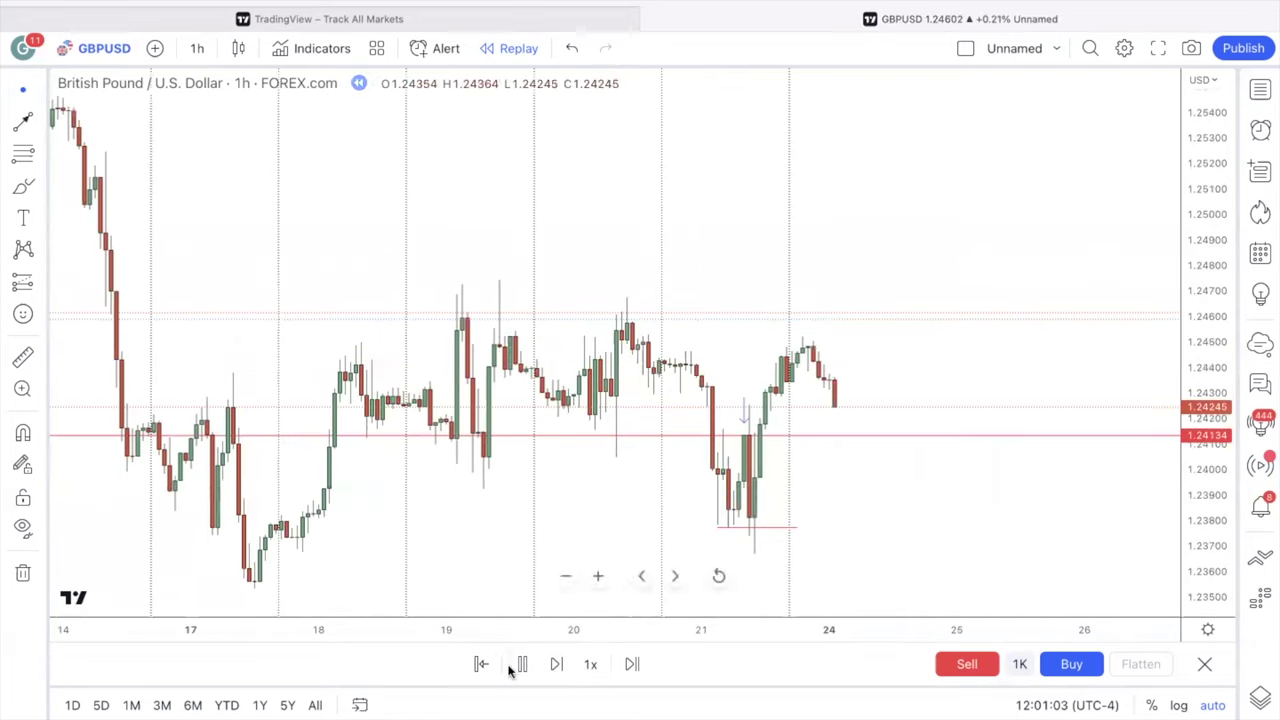
{"action": "left_click", "coordinate": [522, 664]}
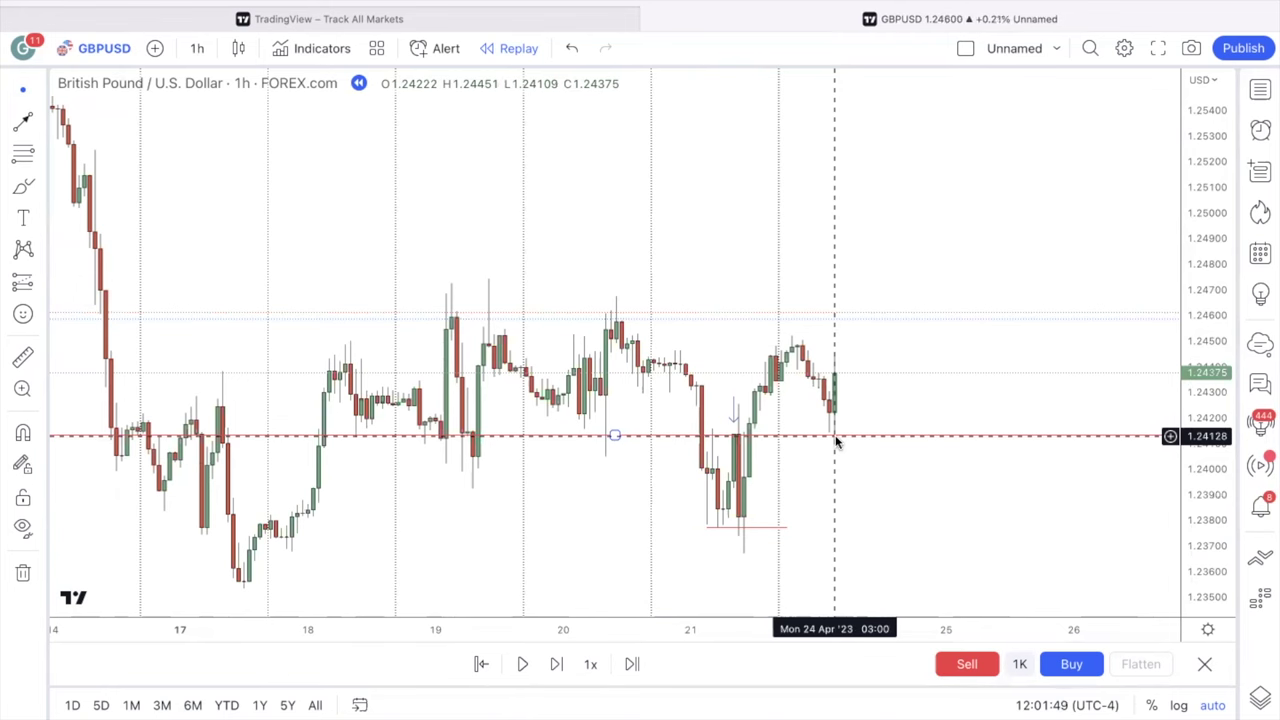
{"action": "left_click", "coordinate": [522, 666]}
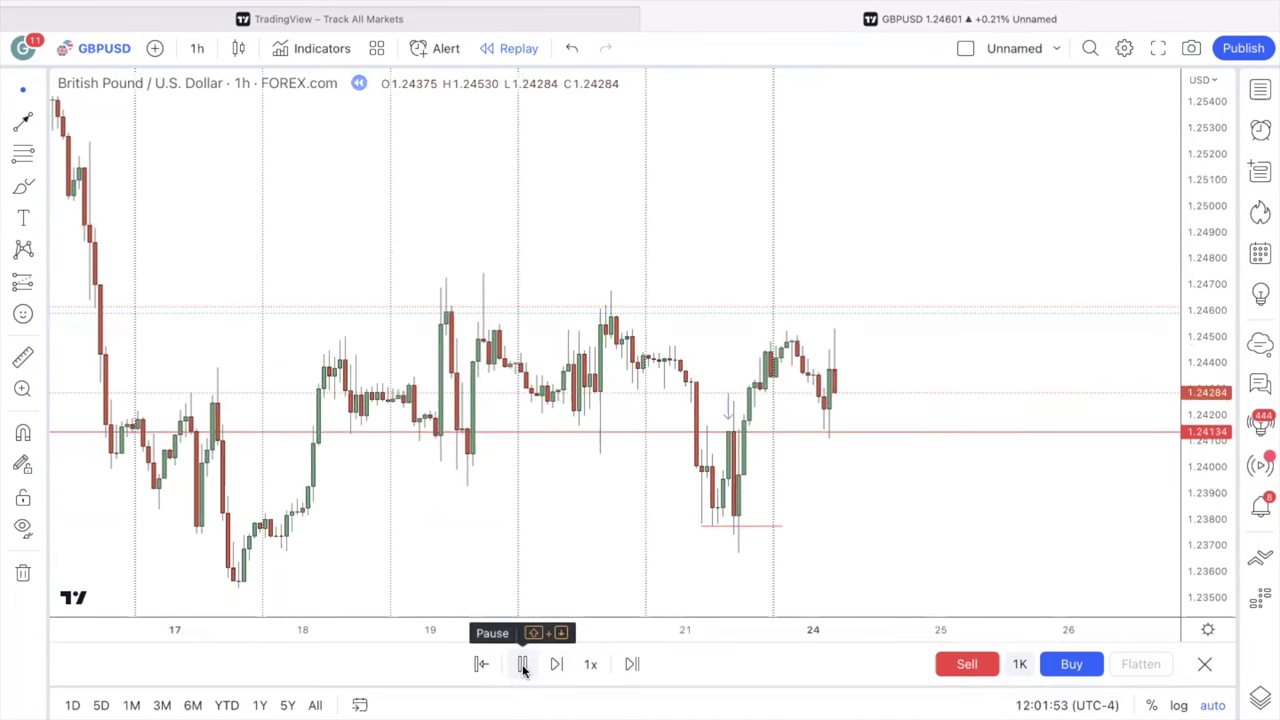
{"action": "left_click", "coordinate": [522, 666]}
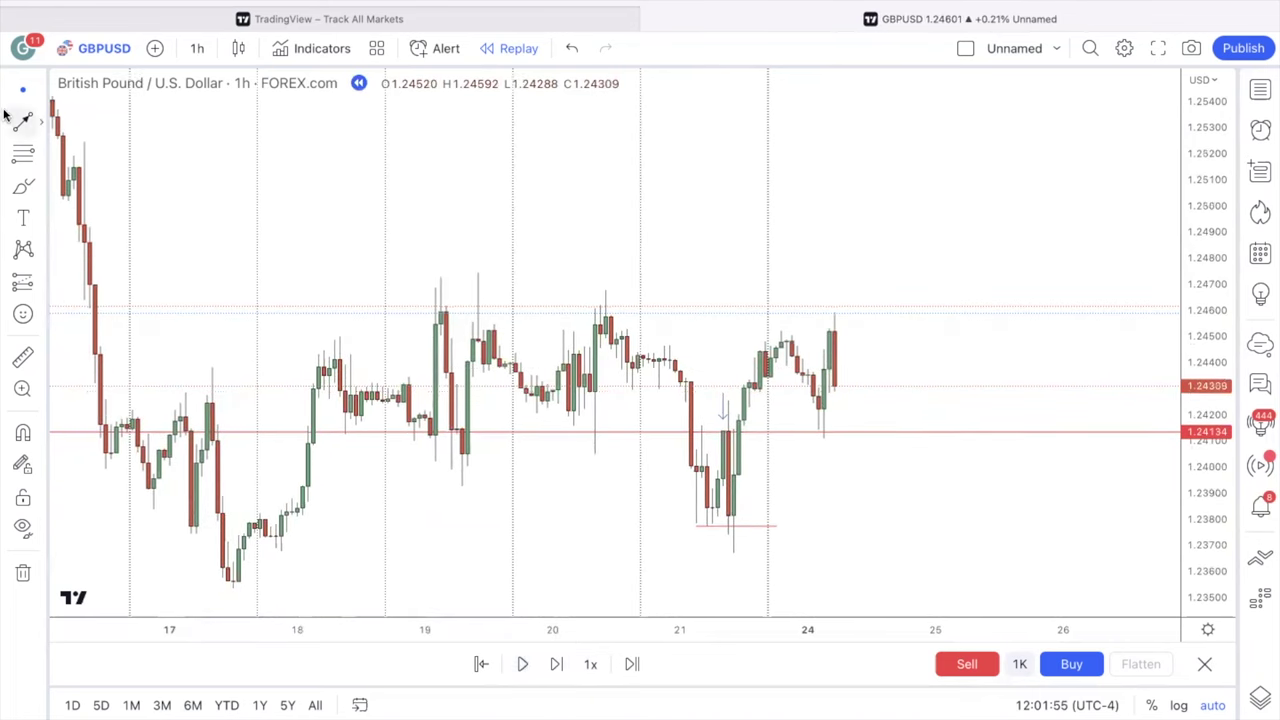
- Draw a level trend line from the 19 Apr high at about 1.24746, extending well past the latest candle
{"action": "left_click", "coordinate": [43, 122]}
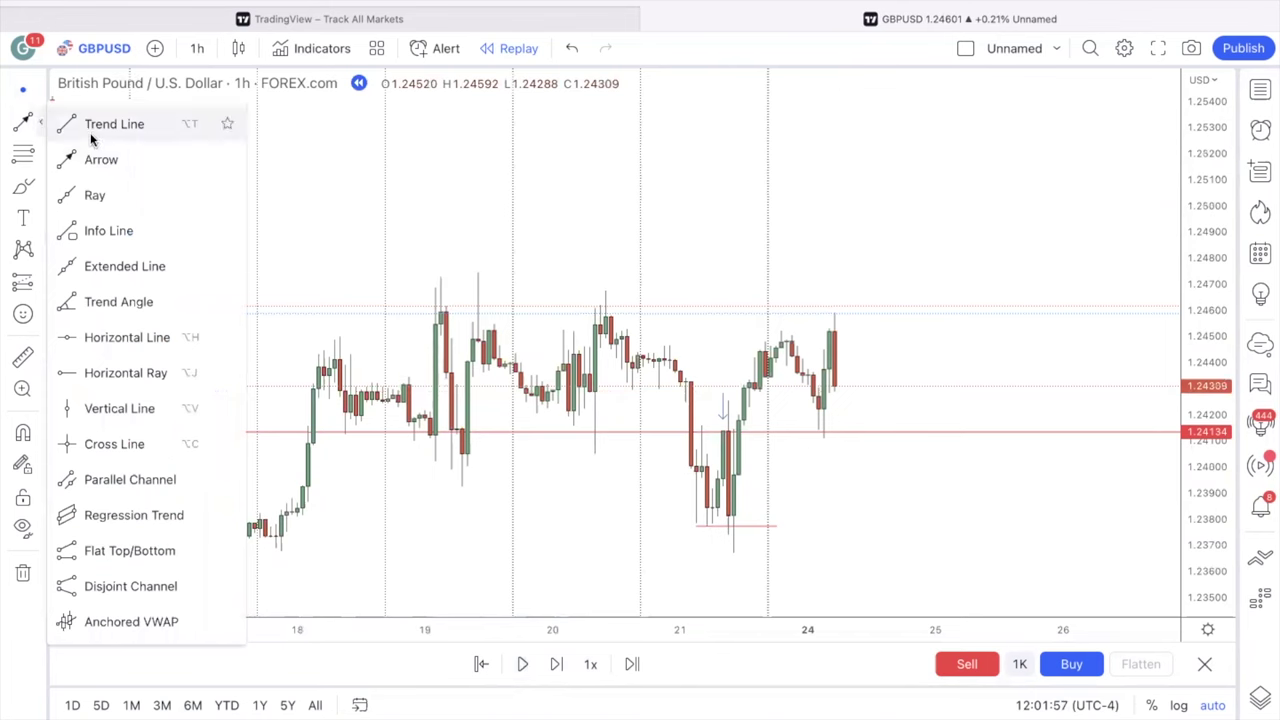
{"action": "left_click", "coordinate": [72, 123]}
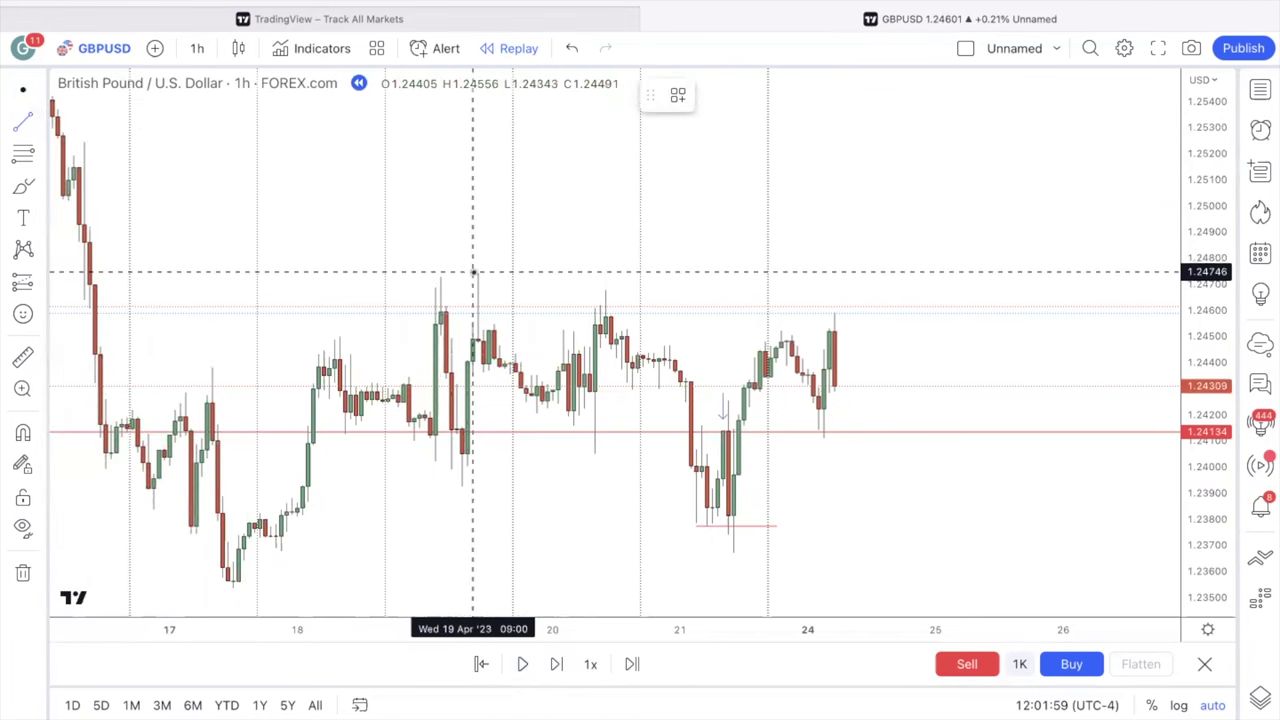
{"action": "left_click", "coordinate": [478, 272]}
{"action": "left_click", "coordinate": [1079, 272]}
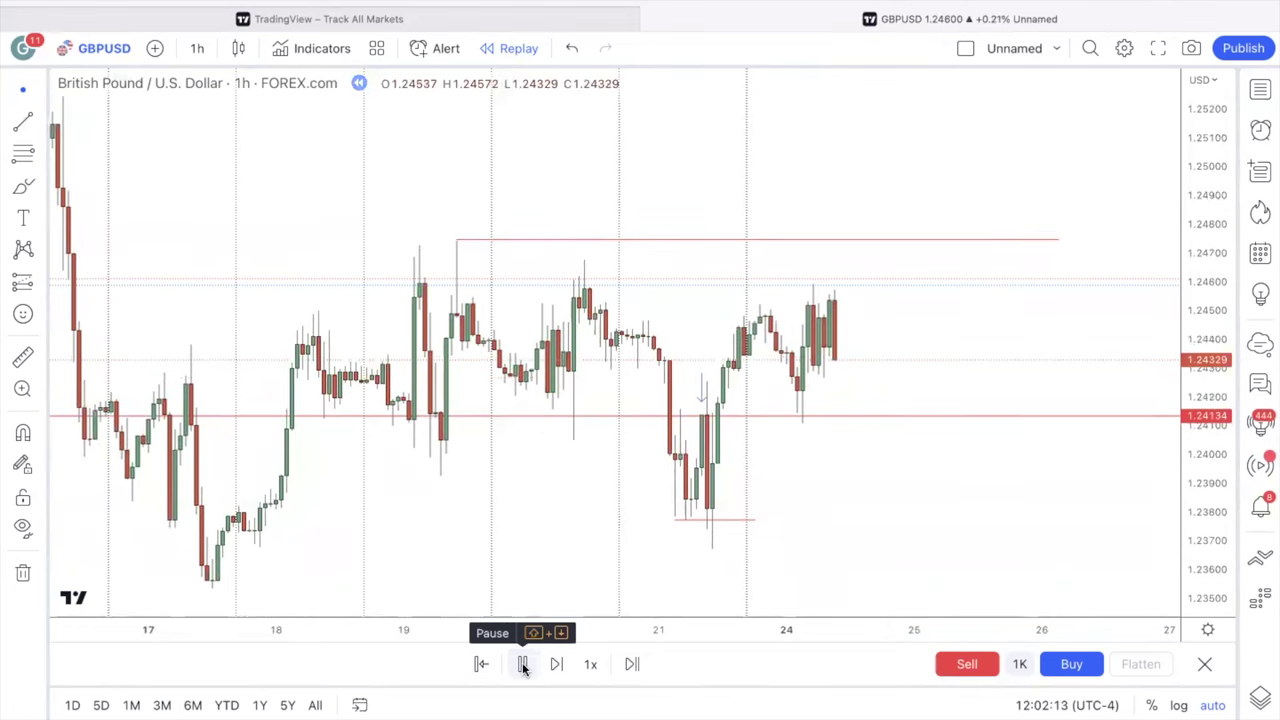
- Advance the GBPUSD replay to the current candle on 24 Apr and review price between the 1.24134 line and the upper trend line
{"action": "left_click", "coordinate": [522, 665]}
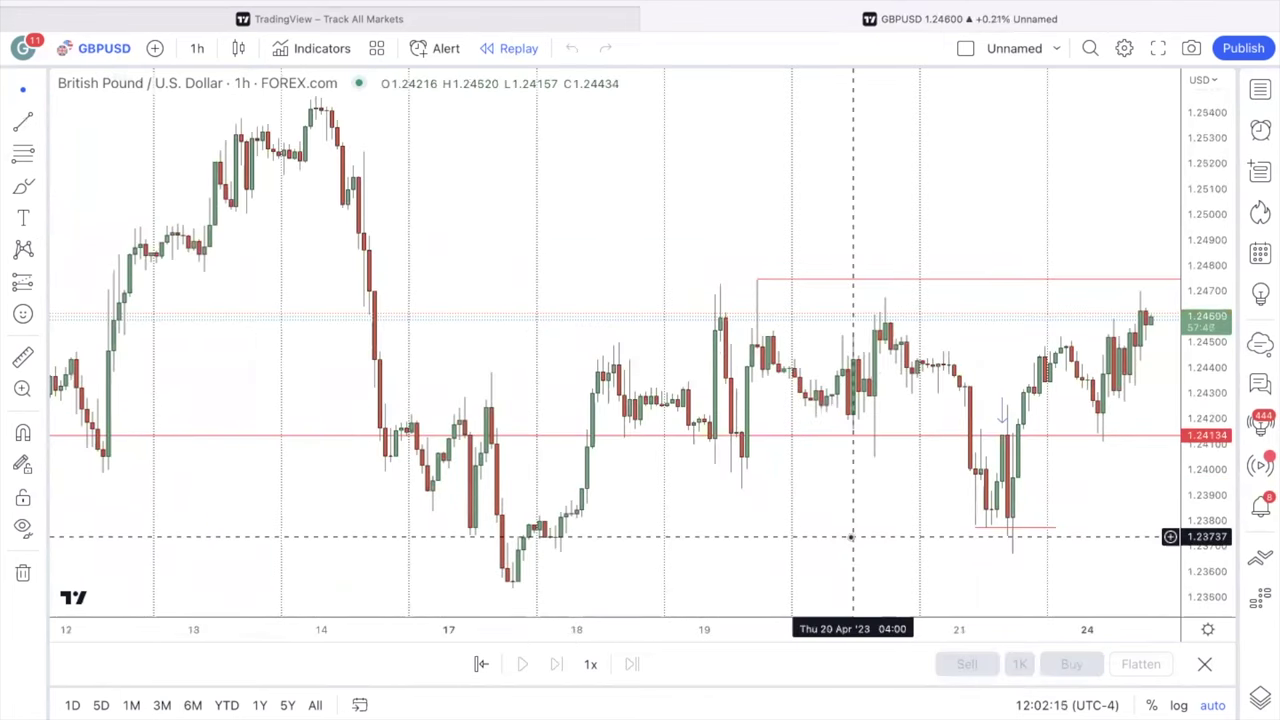
{"action": "left_click_drag", "start_coordinate": [849, 534], "coordinate": [549, 534]}
{"action": "left_click_drag", "start_coordinate": [835, 473], "coordinate": [866, 463]}
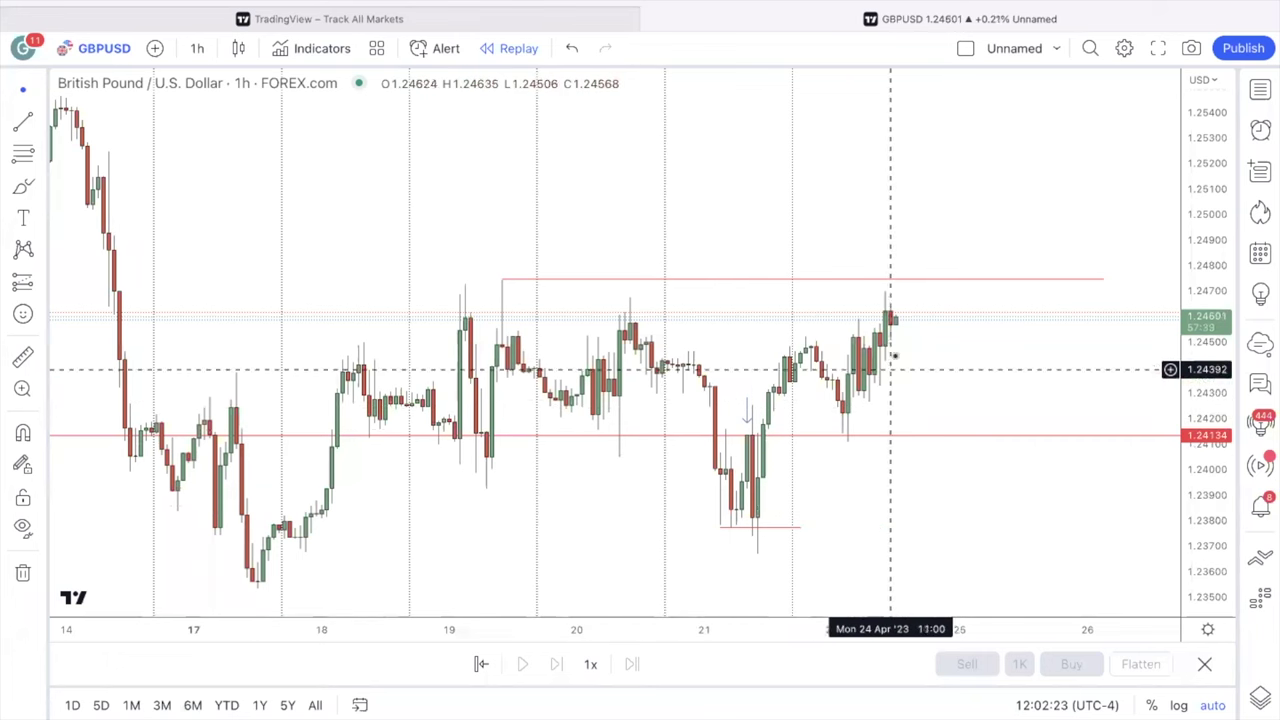
{"action": "left_click", "coordinate": [502, 281]}
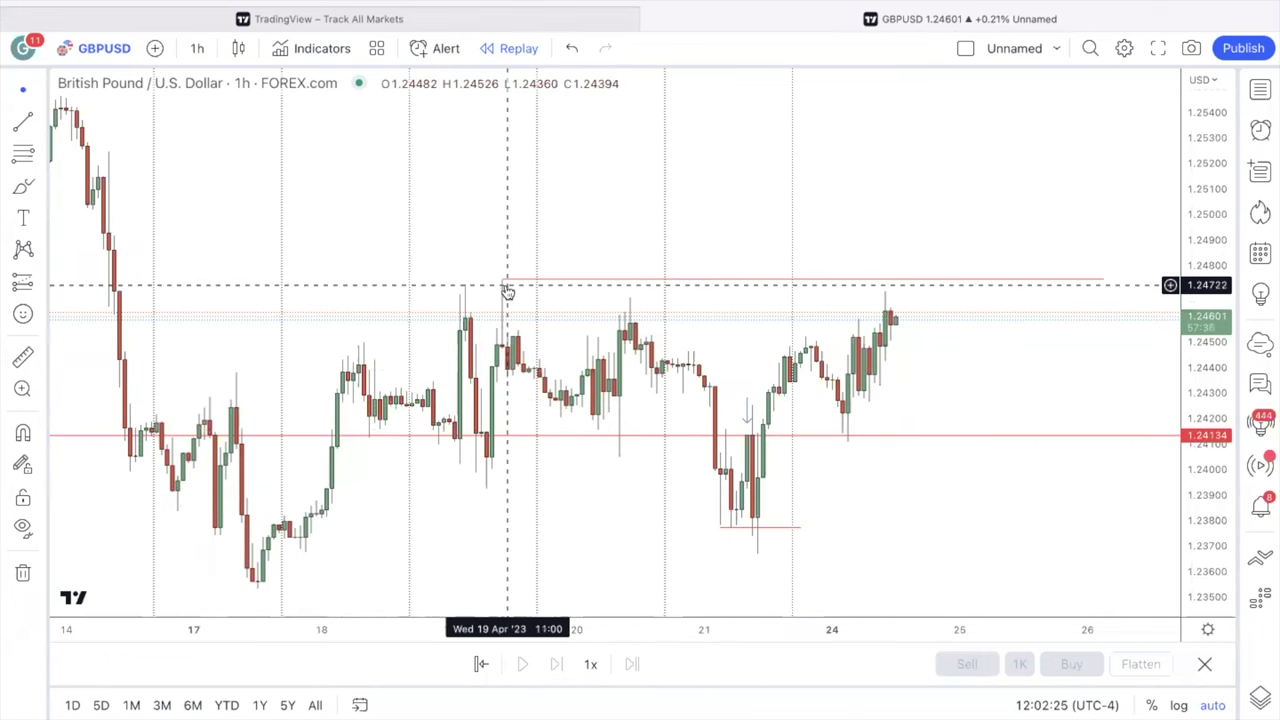
{"action": "scroll", "coordinate": [790, 207], "scroll_direction": "left", "scroll_amount": 2}
{"action": "scroll", "coordinate": [790, 207], "scroll_direction": "left", "scroll_amount": 3}
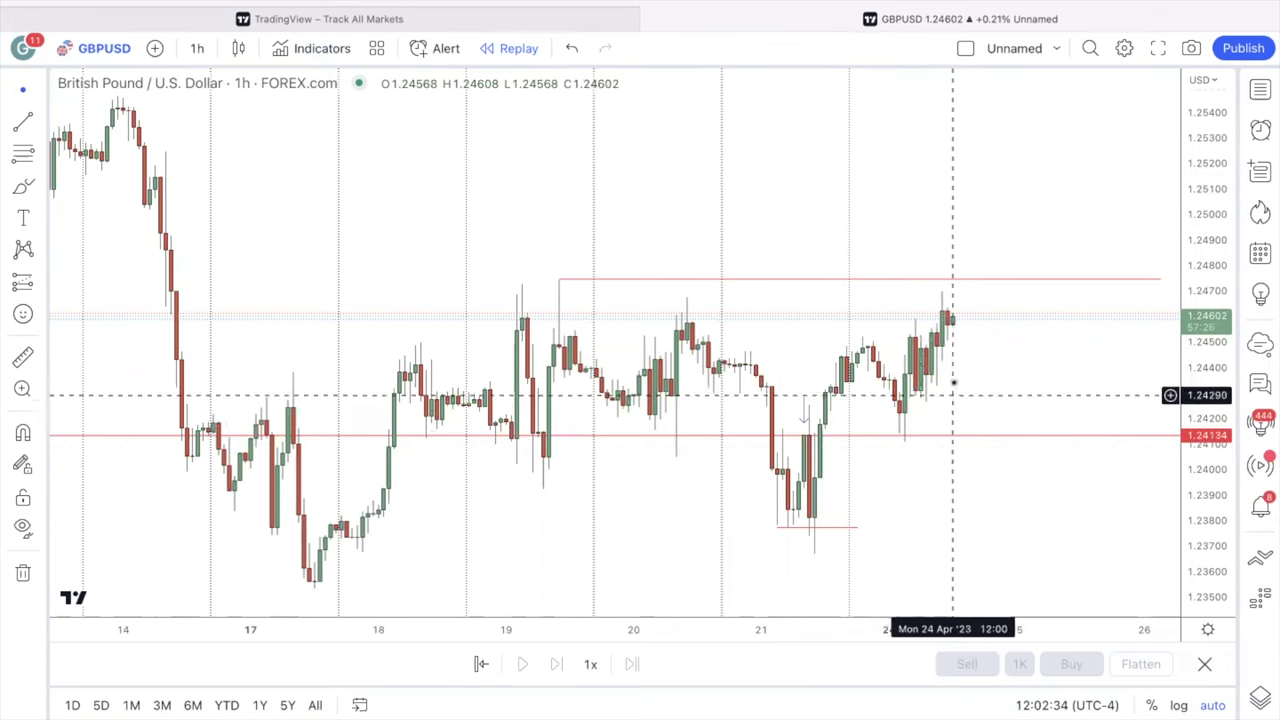
{"action": "left_click_drag", "start_coordinate": [1006, 367], "coordinate": [953, 372]}
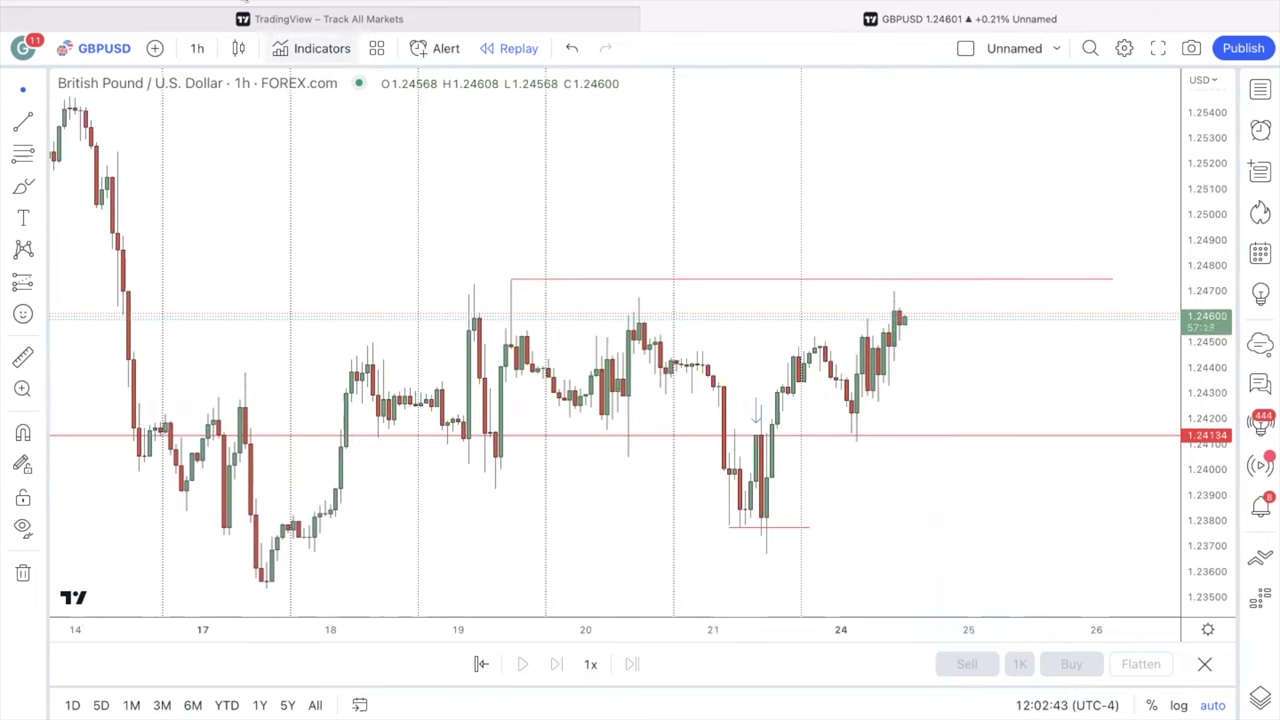
- Switch the GBPUSD chart to the 1-month timeframe and frame the candles from 2020 to 2023
{"action": "left_click", "coordinate": [188, 54]}
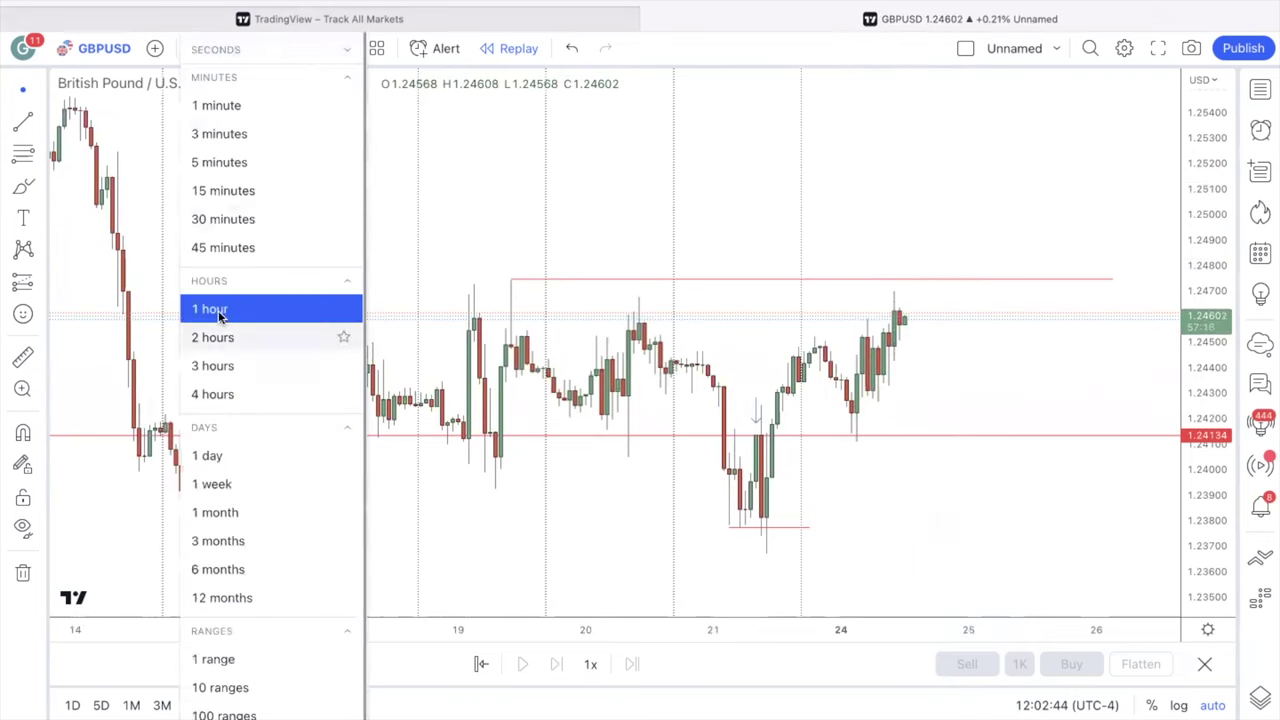
{"action": "left_click", "coordinate": [230, 514]}
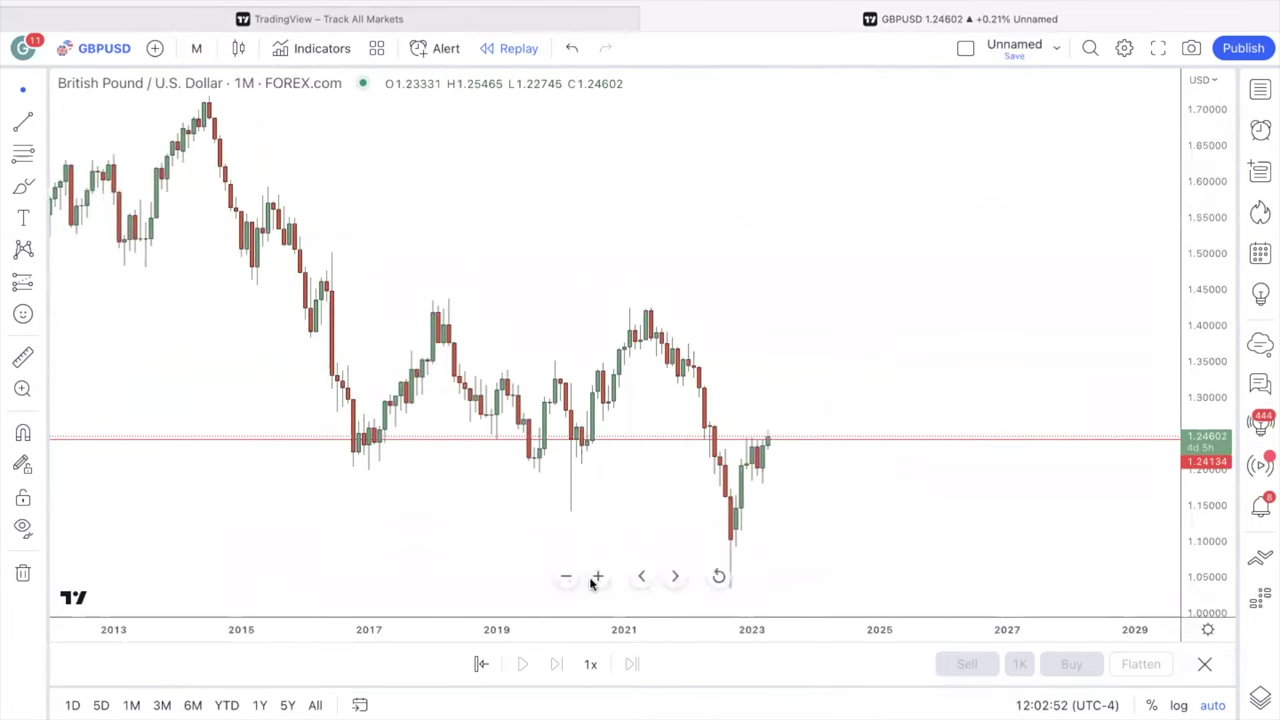
{"action": "left_click", "coordinate": [597, 579]}
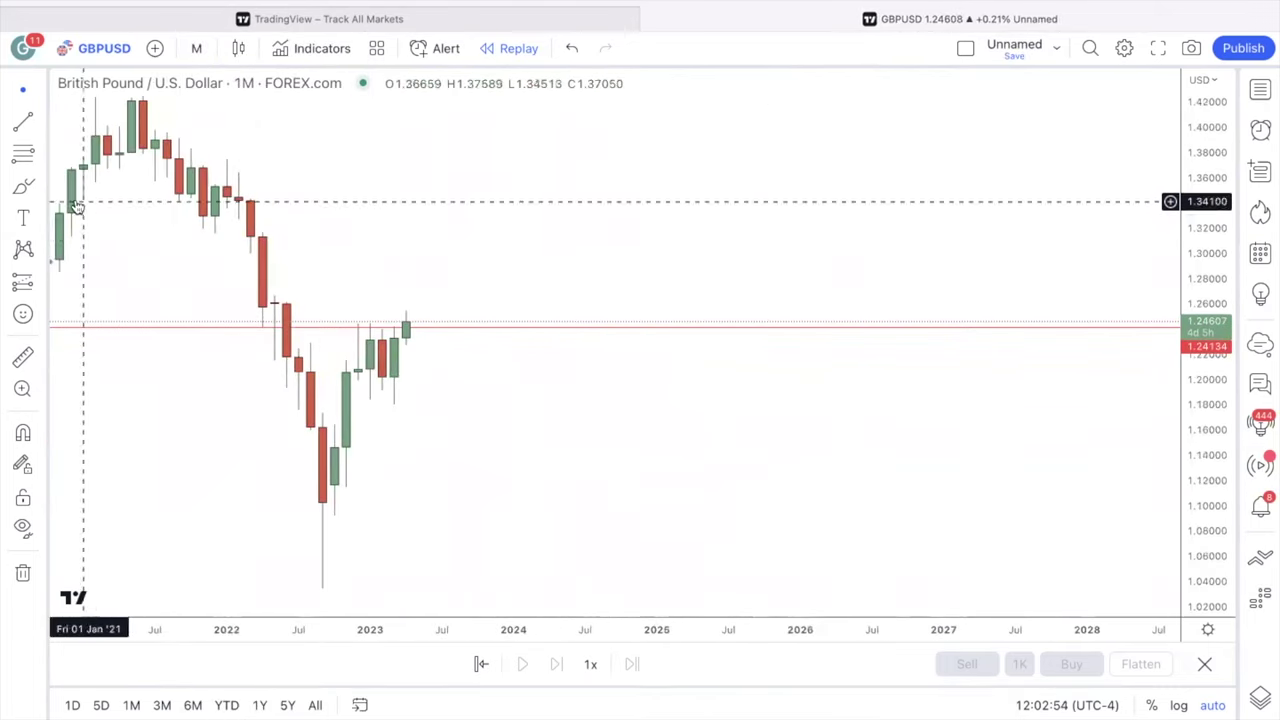
{"action": "left_click_drag", "start_coordinate": [244, 165], "coordinate": [394, 163]}
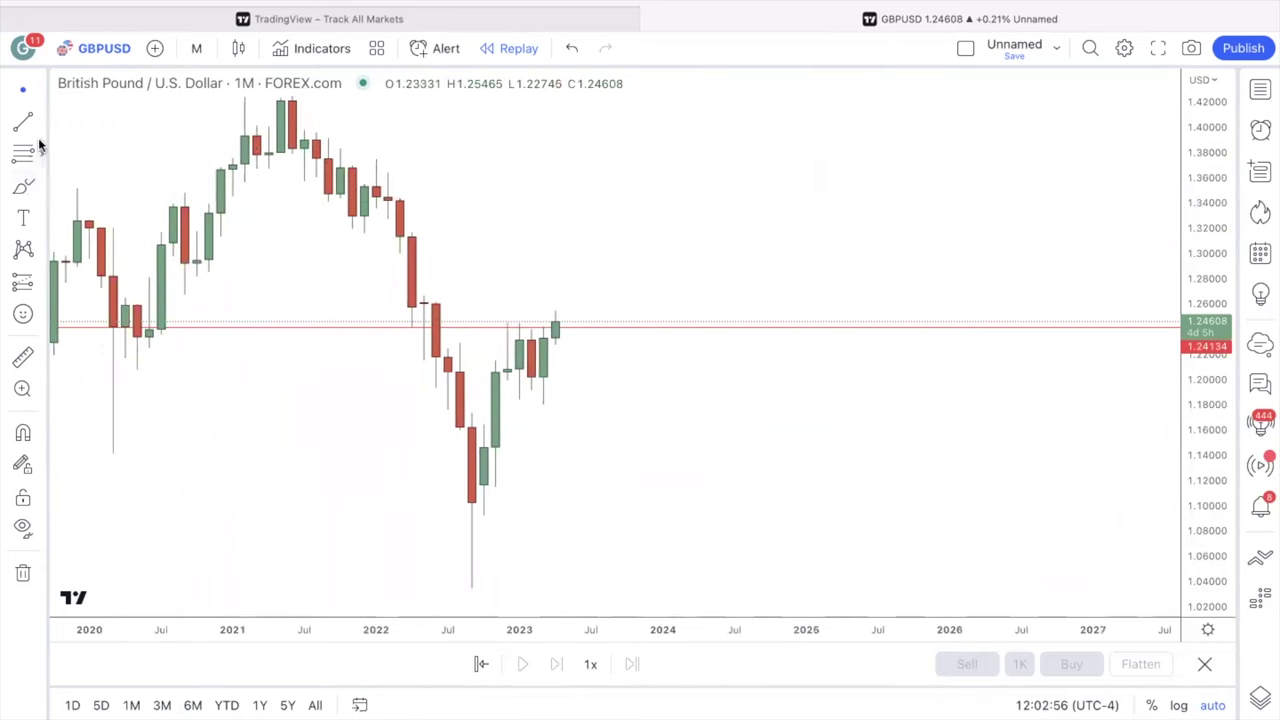
- Draw a rectangle from about 1.300 down to 1.275, starting at the early-2022 bearish candles and extending to mid-2024
{"action": "left_click", "coordinate": [40, 190]}
{"action": "left_click", "coordinate": [94, 257]}
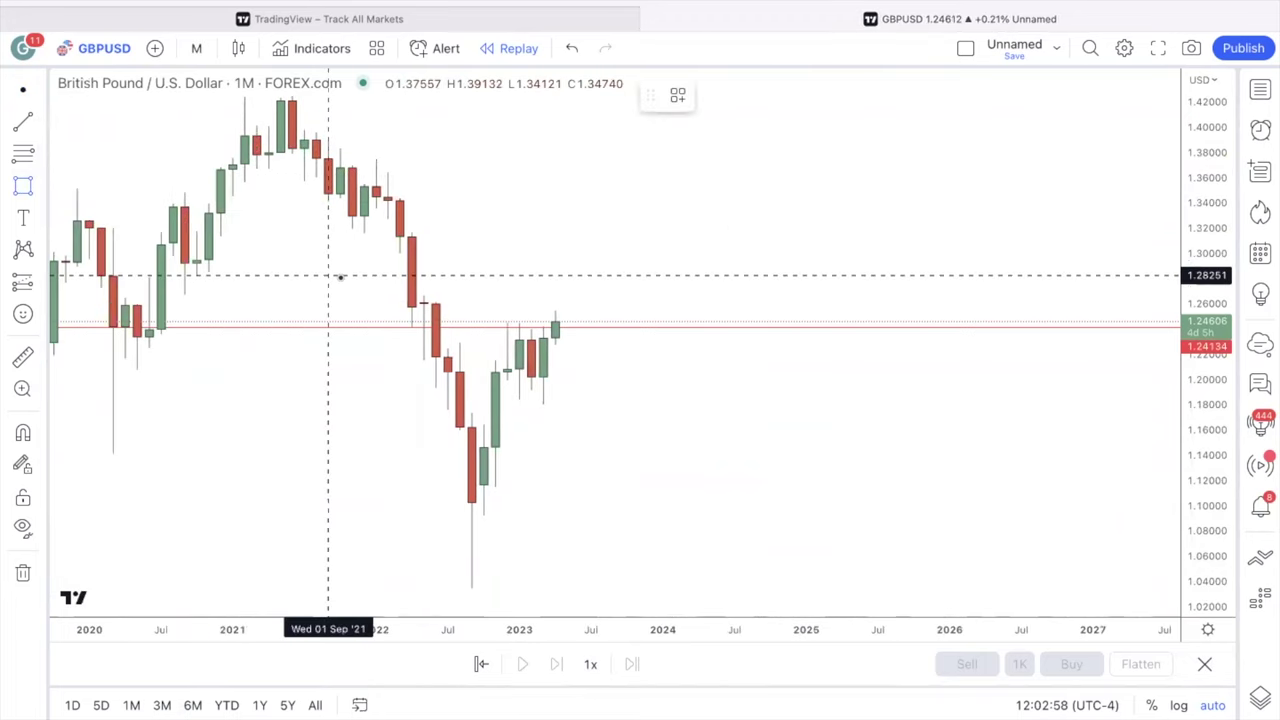
{"action": "mouse_move", "coordinate": [400, 254]}
{"action": "left_mouse_down"}
{"action": "mouse_move", "coordinate": [554, 286]}
{"action": "mouse_move", "coordinate": [723, 274]}
{"action": "mouse_move", "coordinate": [735, 285]}
{"action": "left_mouse_up"}
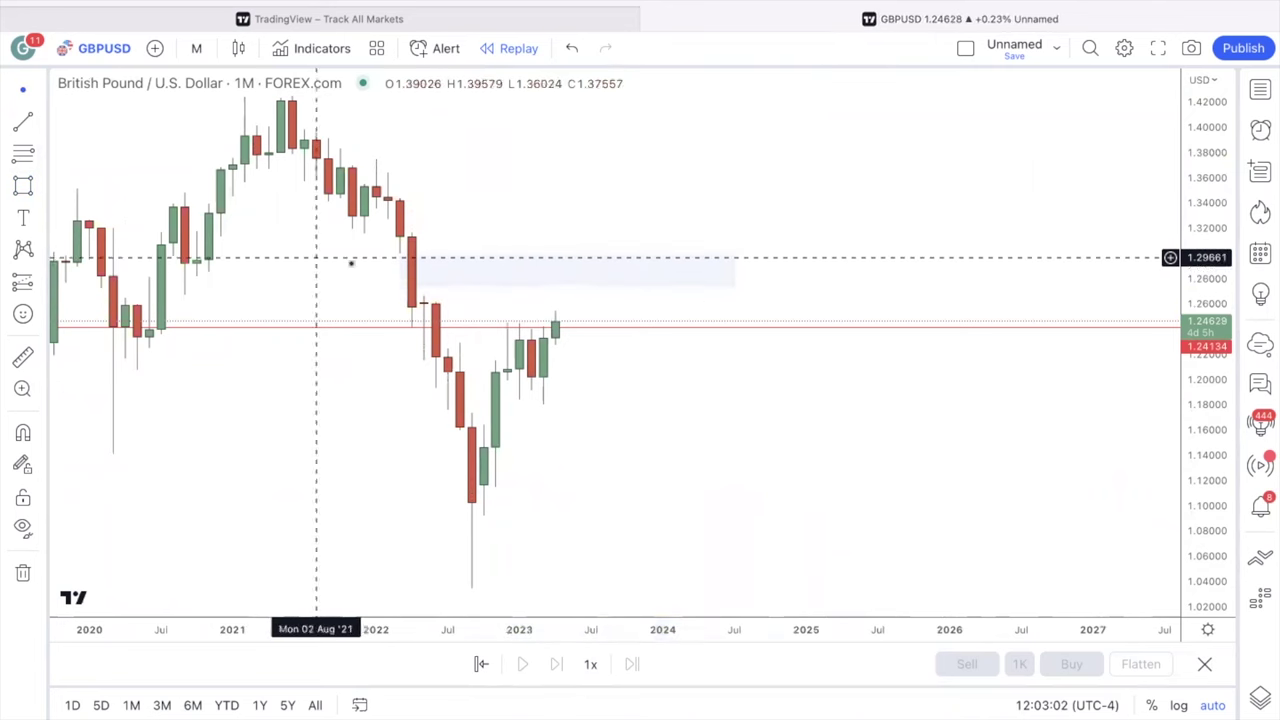
- Draw a second rectangle from about 1.193 down to 1.169, starting at the October 2022 candle and extending to late 2023
{"action": "left_click", "coordinate": [18, 186]}
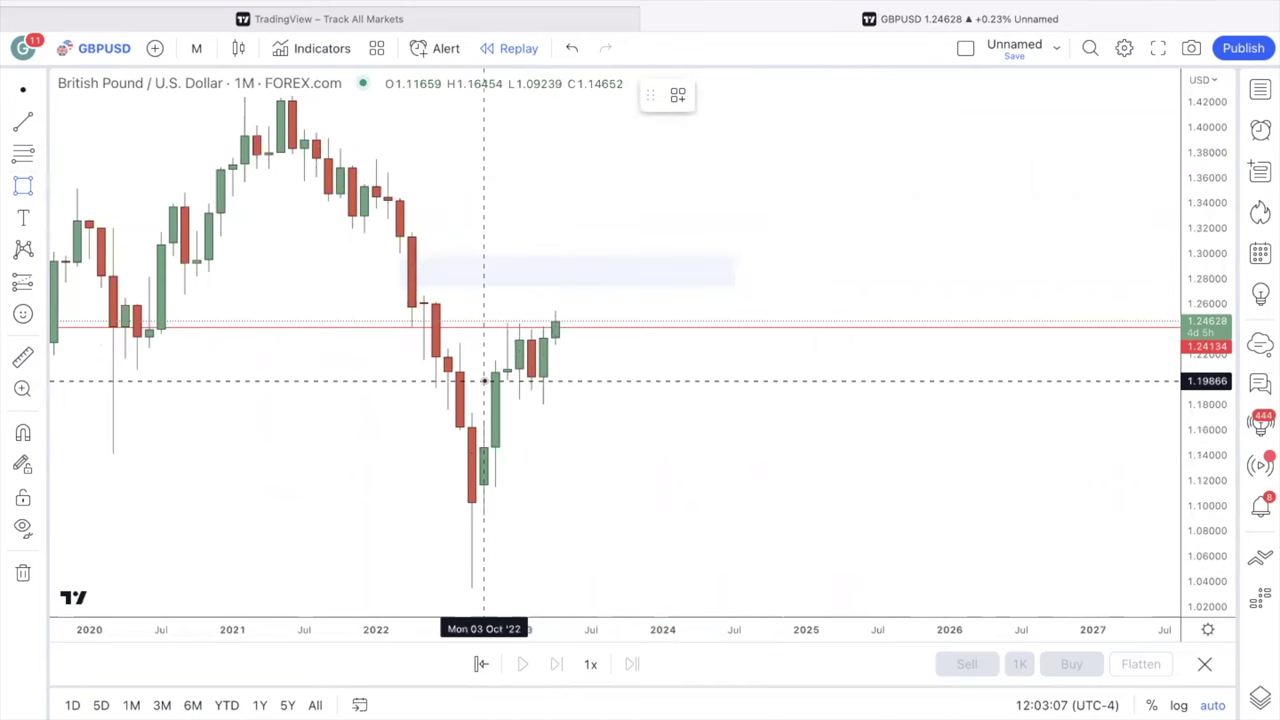
{"action": "left_click_drag", "start_coordinate": [519, 381], "coordinate": [626, 413]}
{"action": "left_click", "coordinate": [723, 389]}
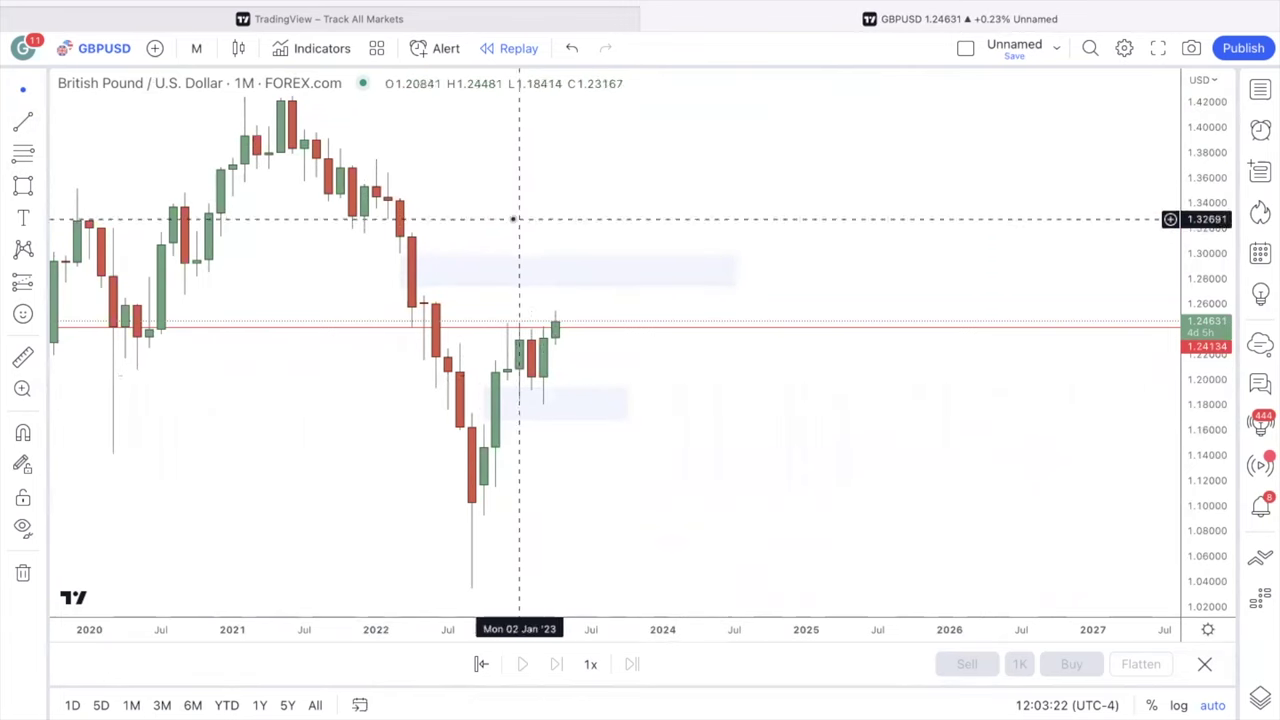
- Review the marked April range on the 4-hour timeframe and again on the 1-hour timeframe
{"action": "left_click", "coordinate": [195, 47]}
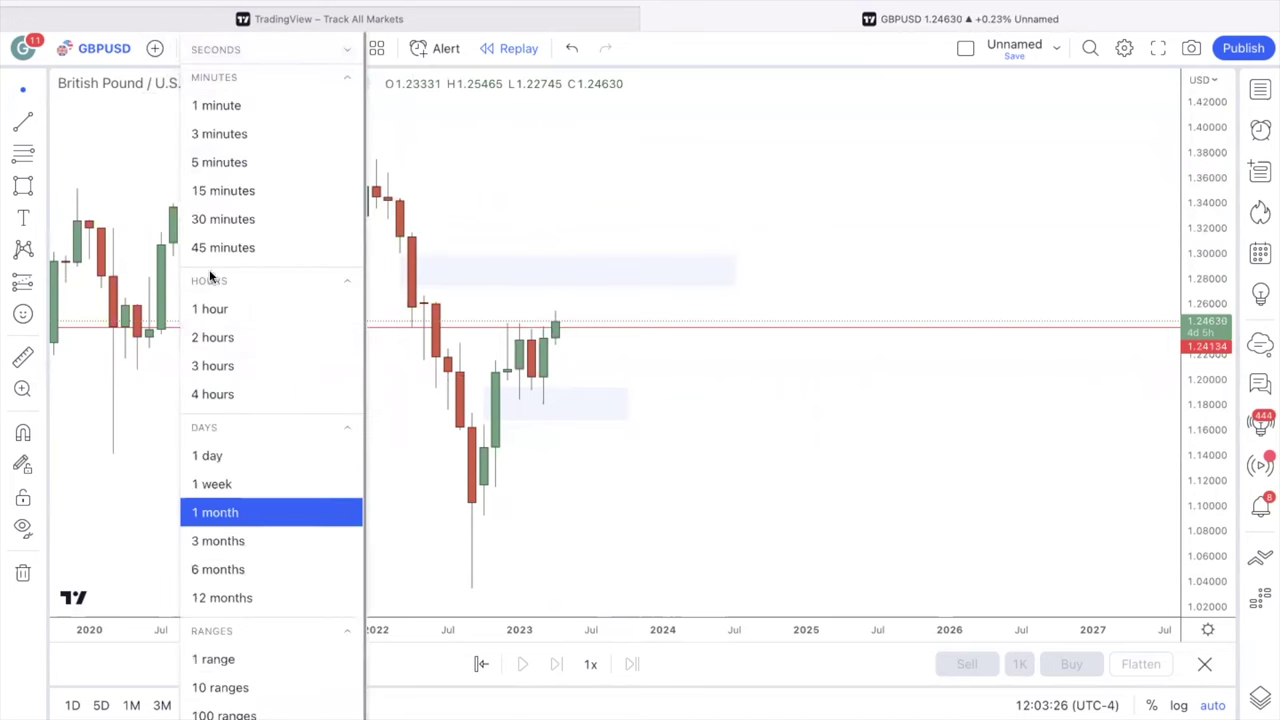
{"action": "left_click", "coordinate": [214, 394]}
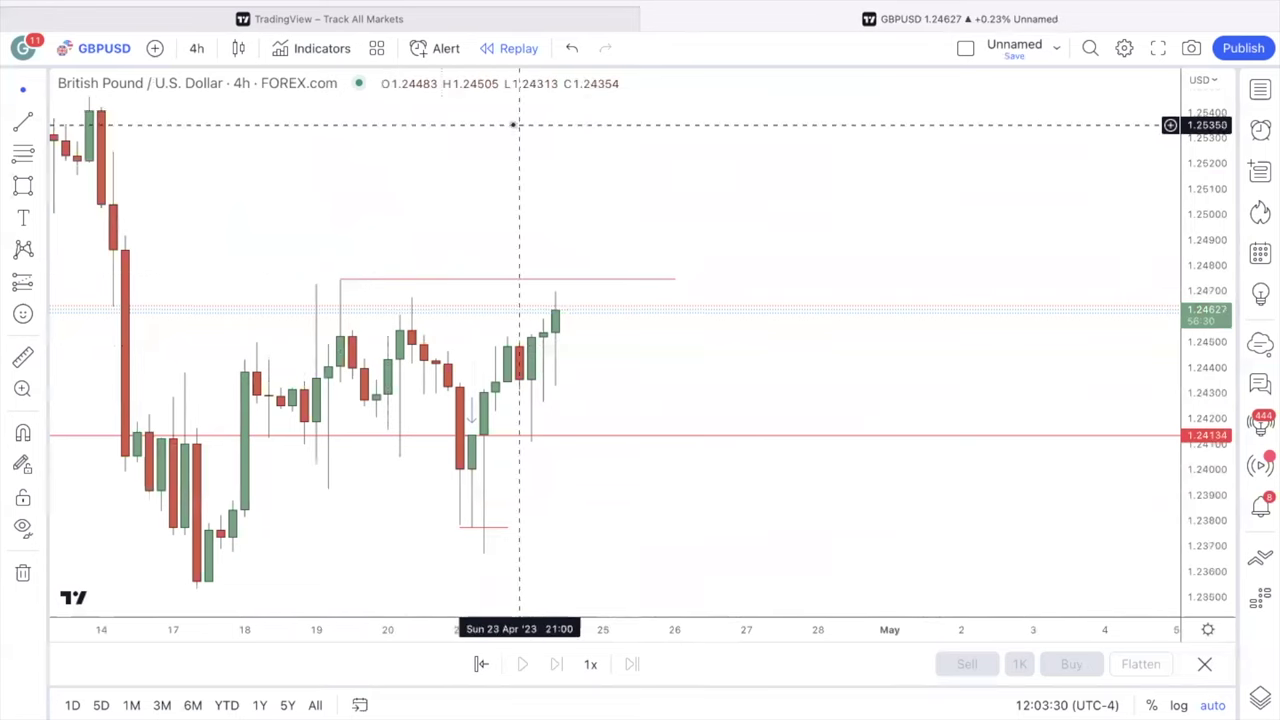
{"action": "left_click", "coordinate": [196, 50]}
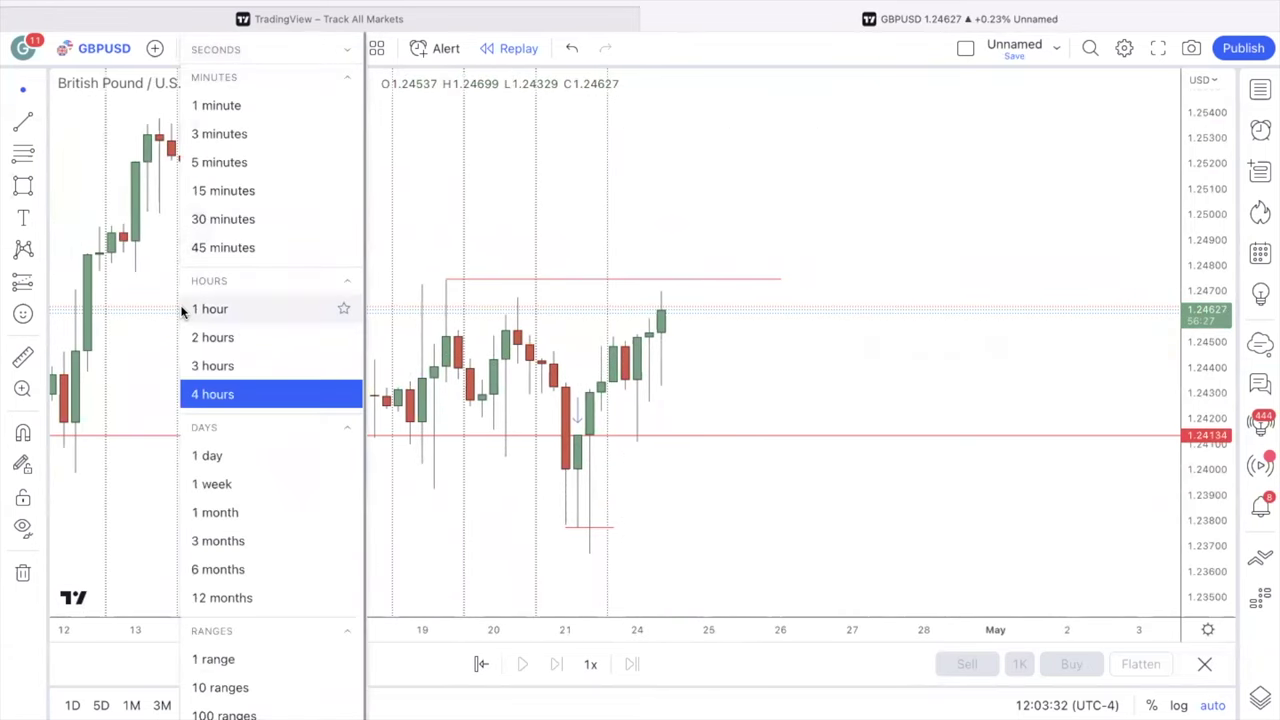
{"action": "left_click", "coordinate": [210, 308]}
{"action": "left_click_drag", "start_coordinate": [583, 474], "coordinate": [777, 449]}
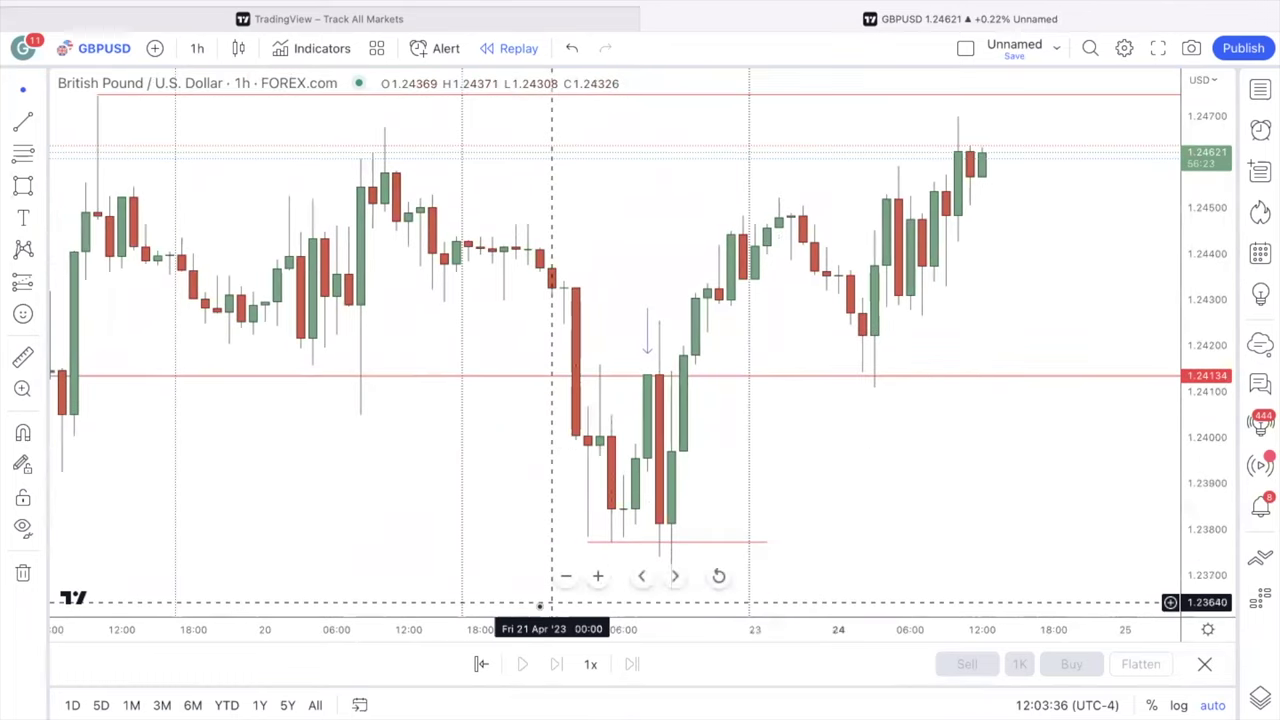
{"action": "left_click", "coordinate": [566, 579]}
{"action": "left_click", "coordinate": [566, 579]}
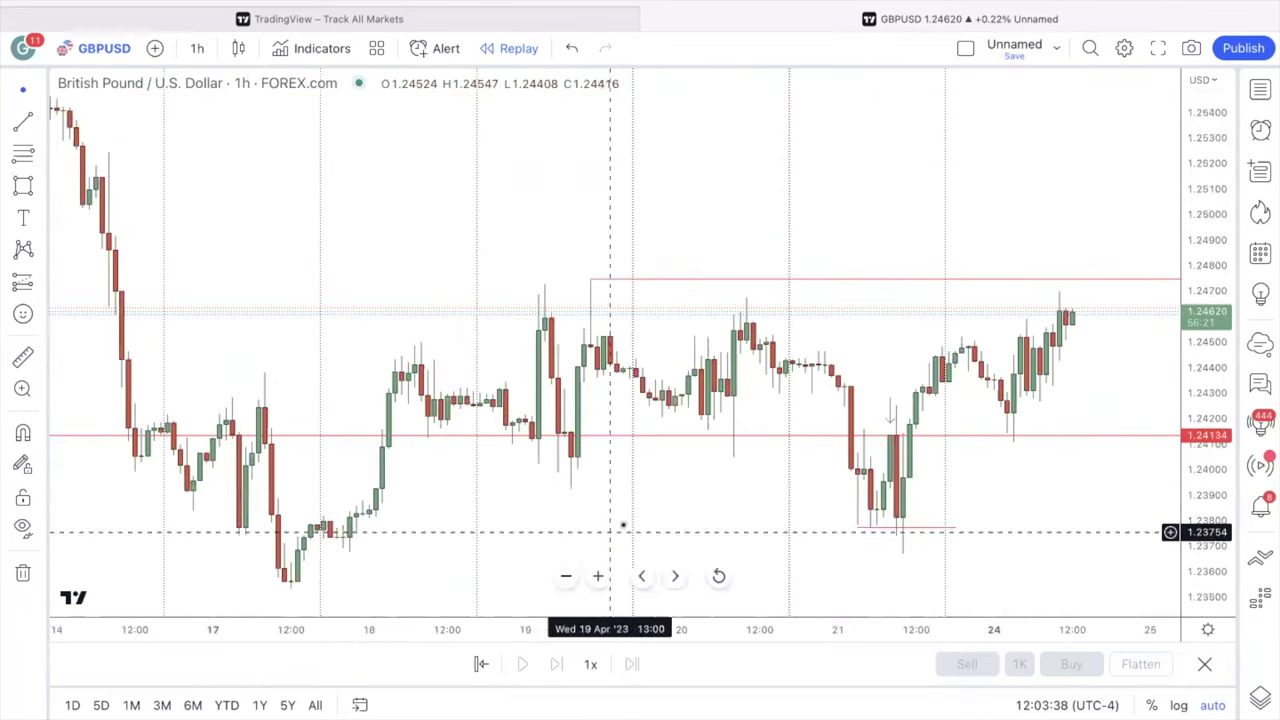
{"action": "left_click_drag", "start_coordinate": [590, 497], "coordinate": [571, 486]}
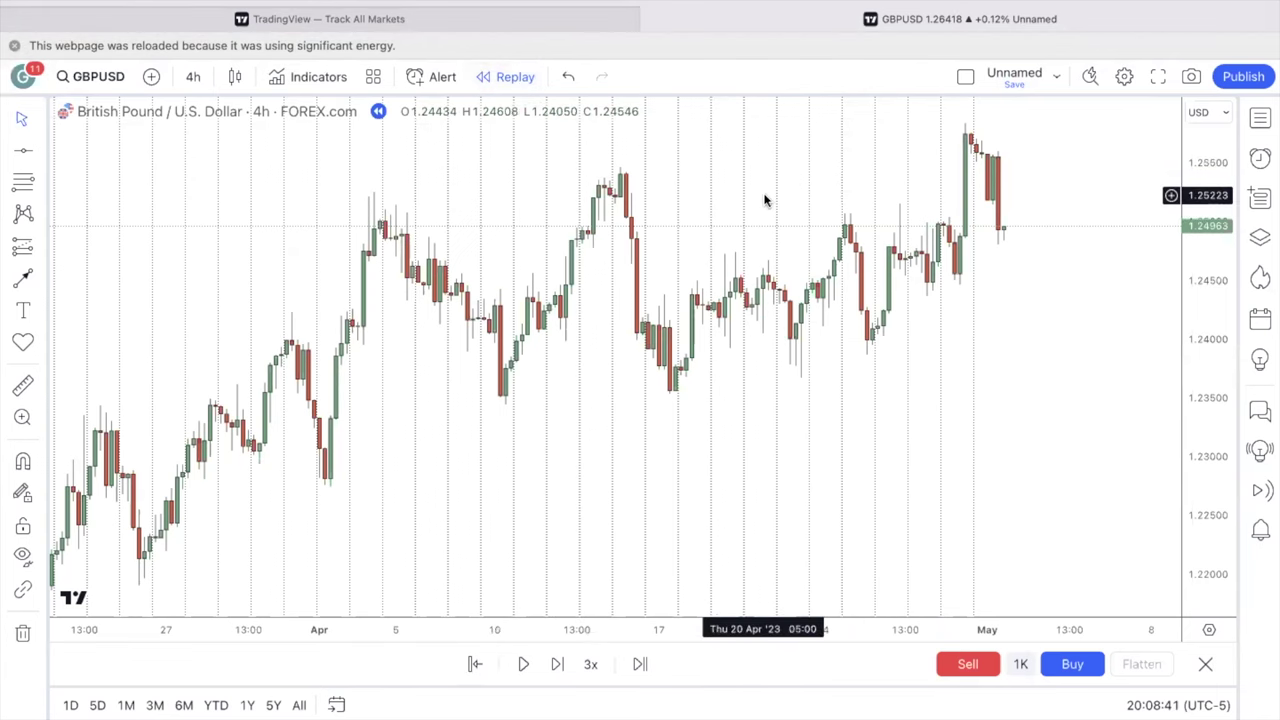
- Examine the April swings leading up to 1 May on the GBPUSD 4-hour chart
{"action": "mouse_move", "coordinate": [765, 202]}
{"action": "left_mouse_down"}
{"action": "mouse_move", "coordinate": [743, 205]}
{"action": "mouse_move", "coordinate": [780, 206]}
{"action": "left_mouse_up"}
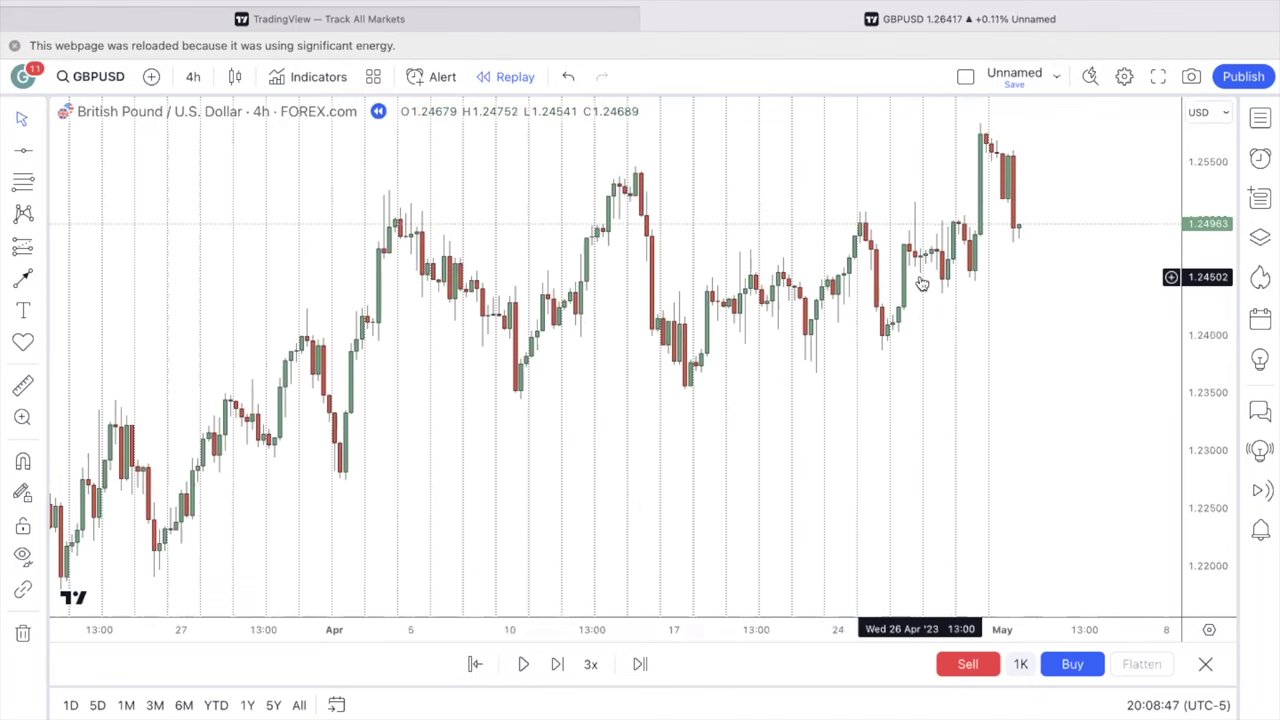
{"action": "left_click", "coordinate": [590, 578]}
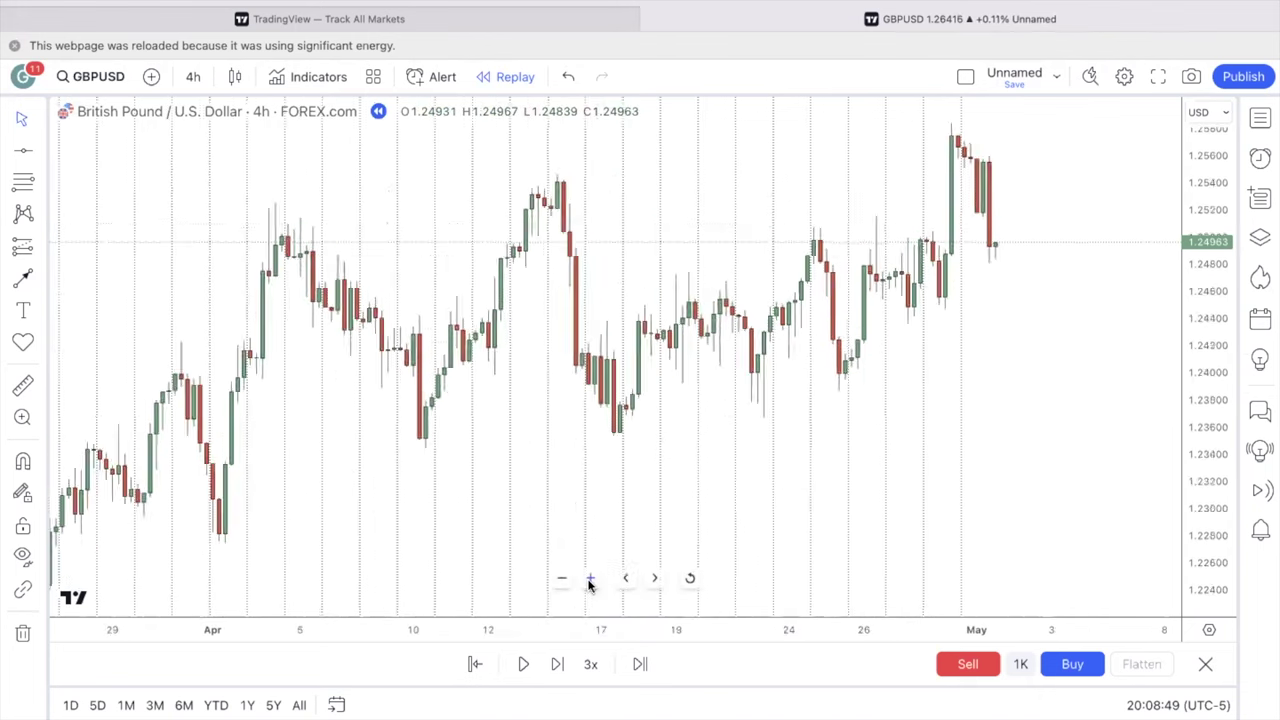
{"action": "scroll", "coordinate": [529, 509], "scroll_direction": "down", "scroll_amount": 5}
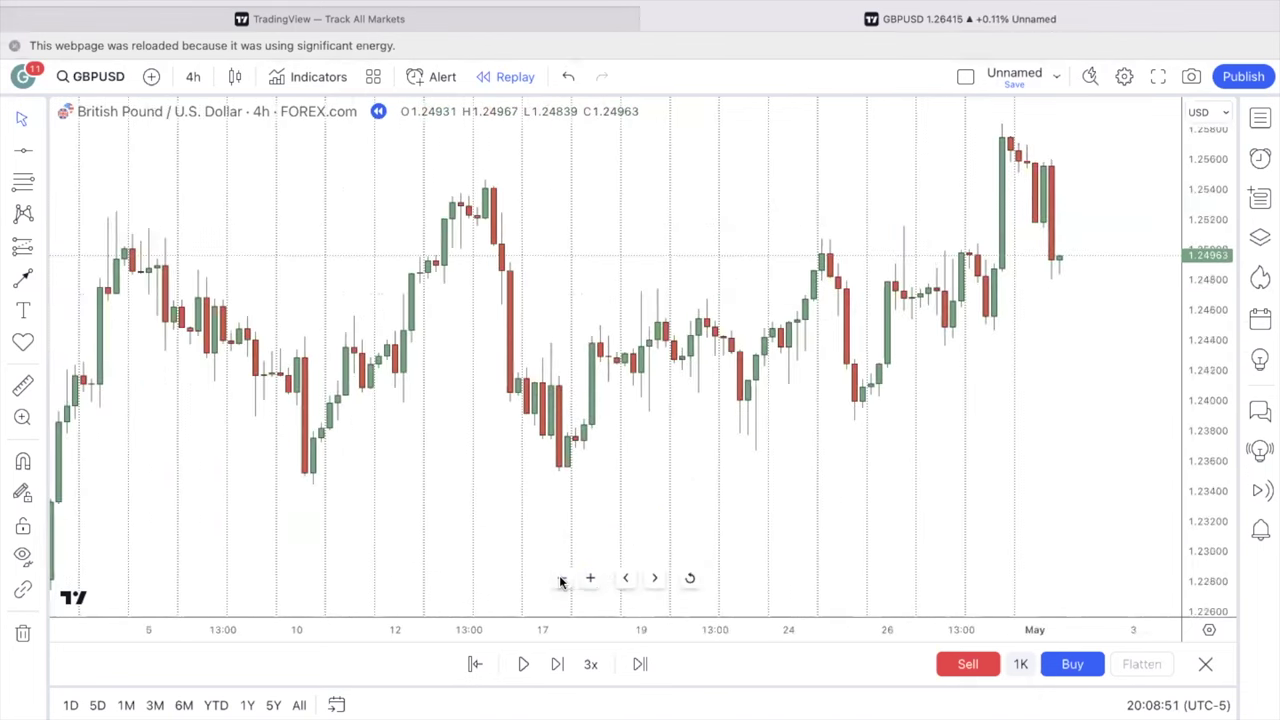
- Switch the GBPUSD chart to the 1-day timeframe and frame the candles from late 2022 to May 2023
{"action": "left_click", "coordinate": [193, 76]}
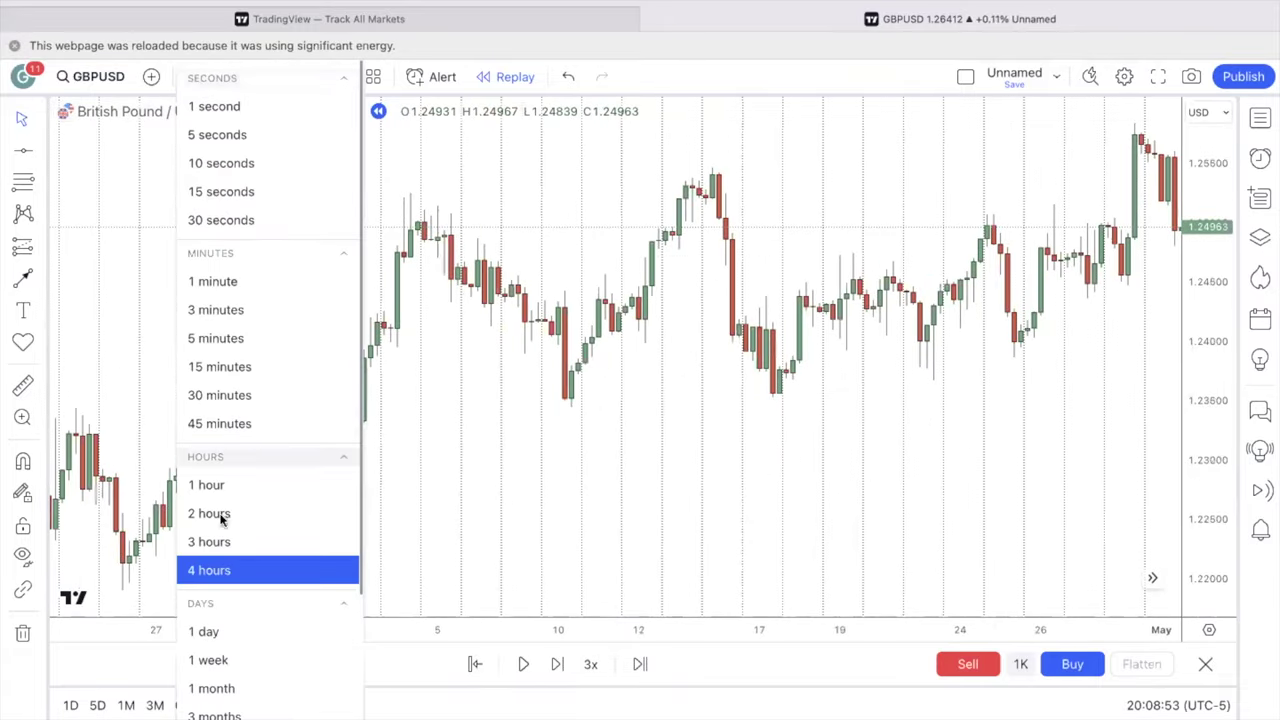
{"action": "left_click", "coordinate": [225, 631]}
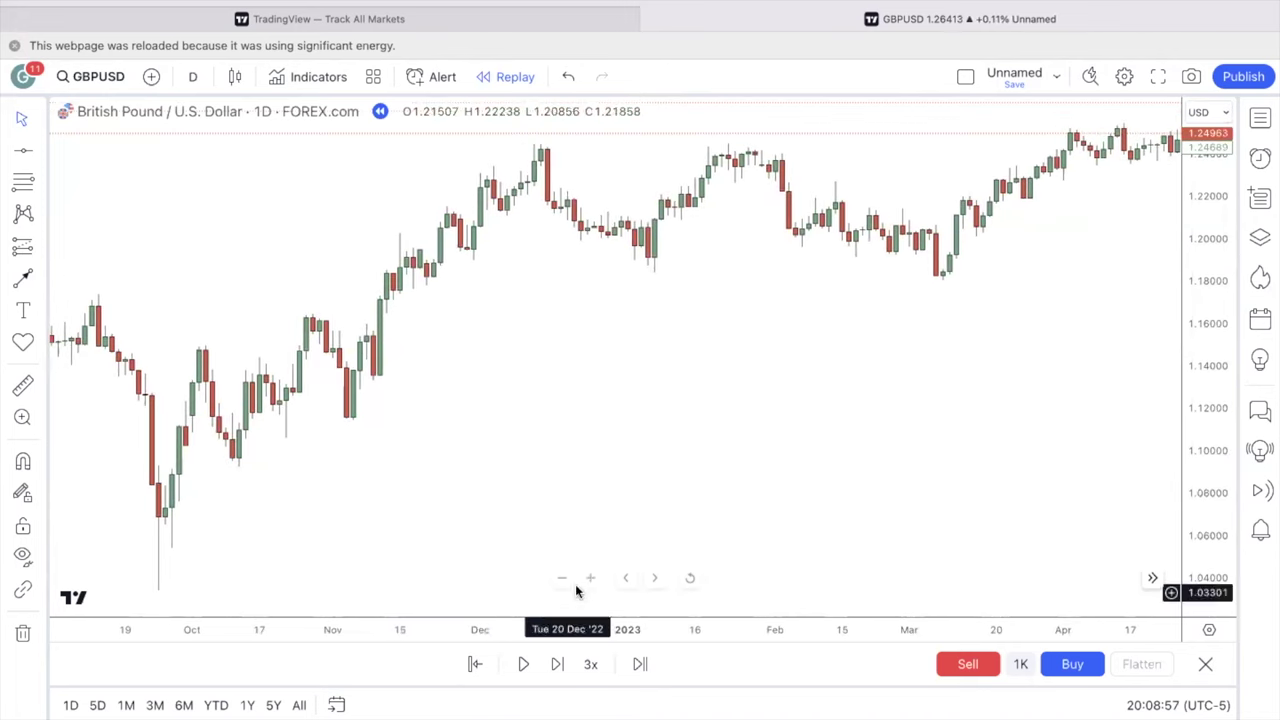
{"action": "left_click", "coordinate": [562, 579]}
{"action": "left_click", "coordinate": [562, 579]}
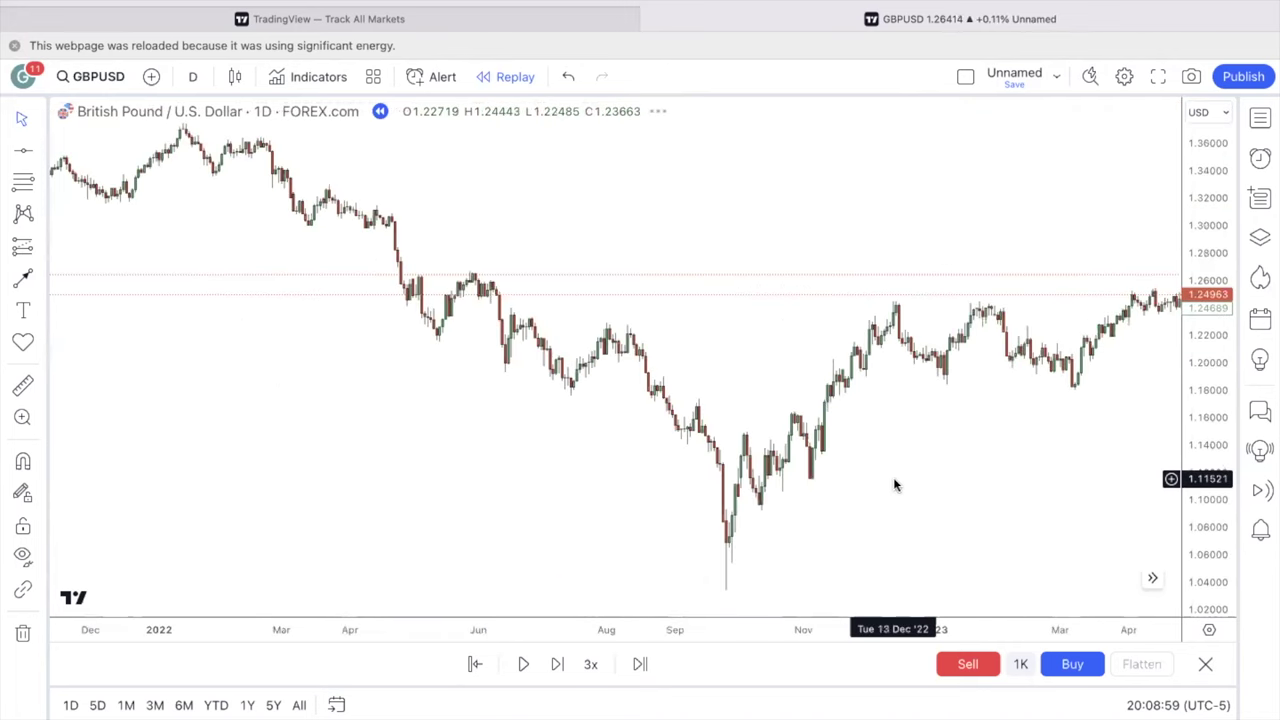
{"action": "left_click_drag", "start_coordinate": [885, 481], "coordinate": [530, 497]}
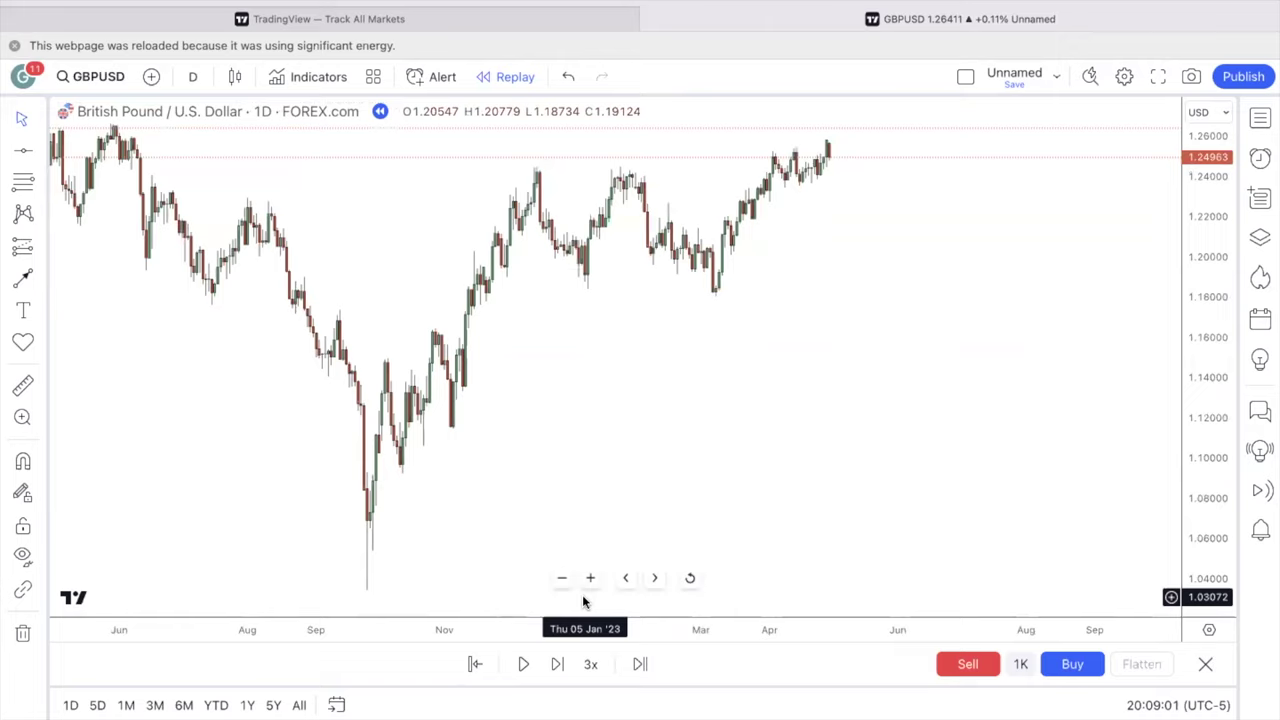
{"action": "left_click", "coordinate": [591, 579]}
{"action": "left_click", "coordinate": [591, 579]}
{"action": "left_click", "coordinate": [591, 579]}
{"action": "scroll", "coordinate": [400, 419], "scroll_direction": "left", "scroll_amount": 10}
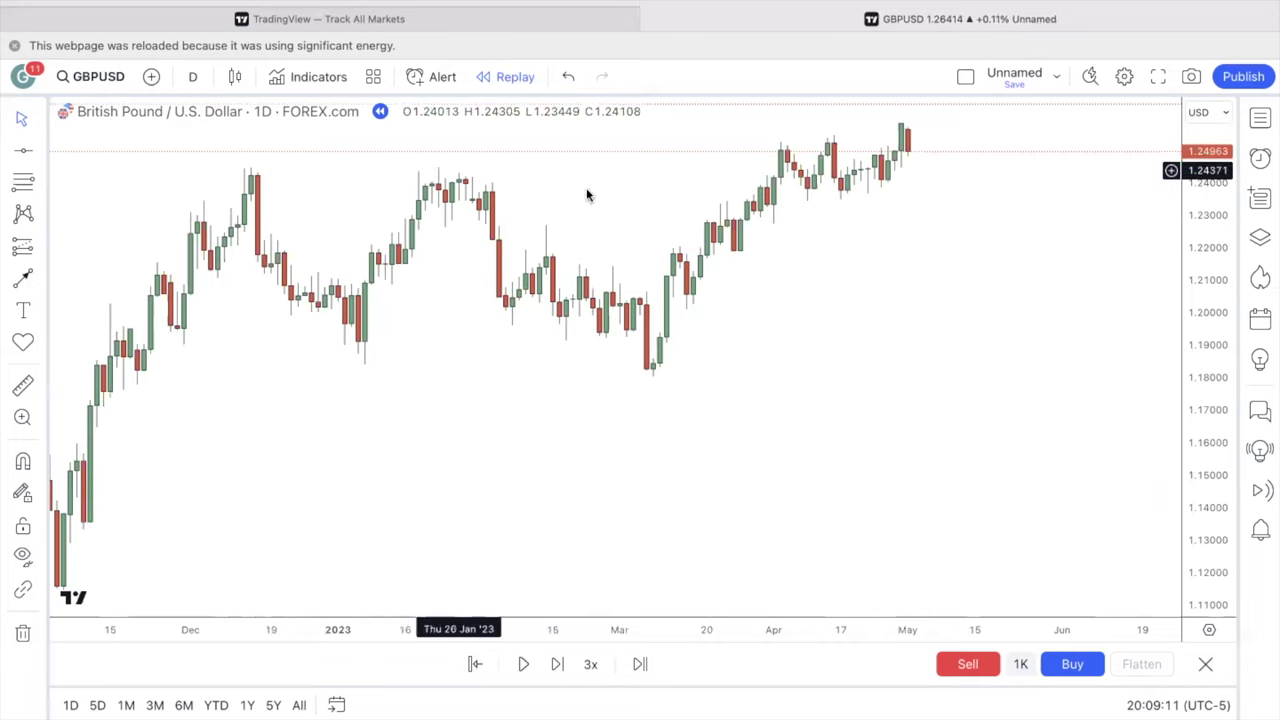
- Examine the daily rally from the March 2023 low and the April consolidation near the highs
{"action": "scroll", "coordinate": [697, 316], "scroll_direction": "right", "scroll_amount": 2}
{"action": "scroll", "coordinate": [697, 316], "scroll_direction": "right", "scroll_amount": 1}
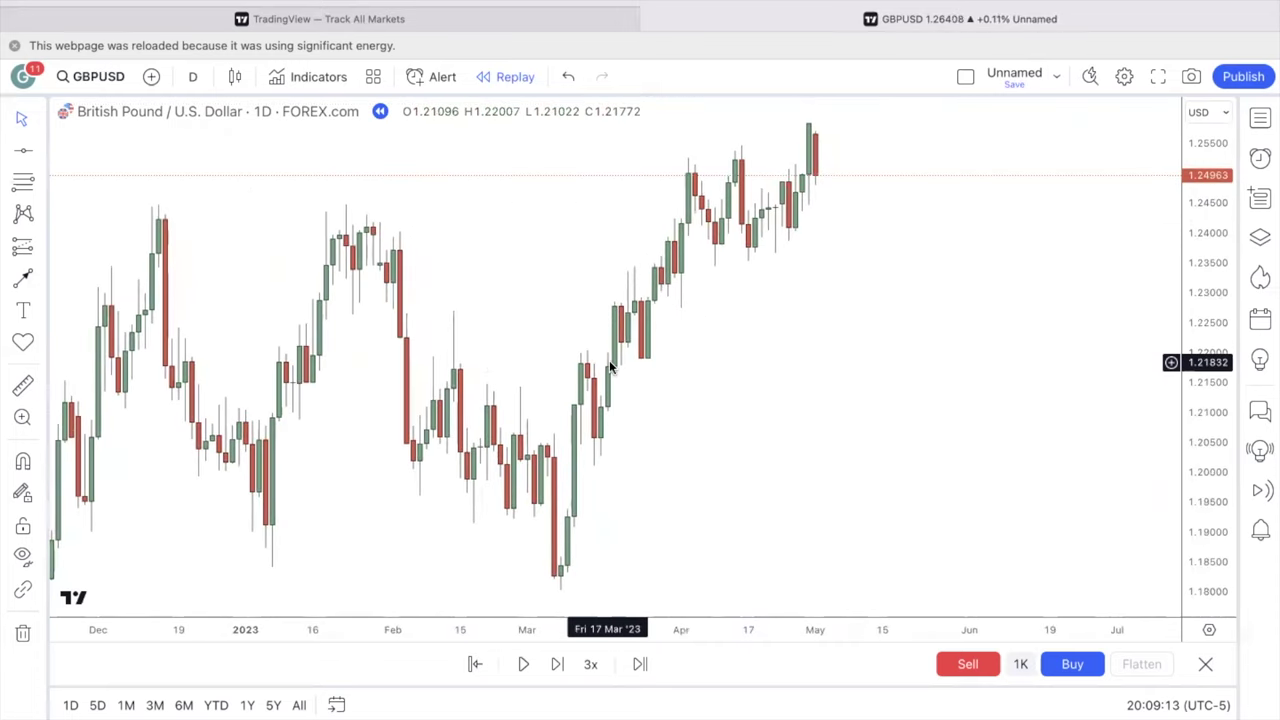
{"action": "left_click_drag", "start_coordinate": [652, 378], "coordinate": [706, 369]}
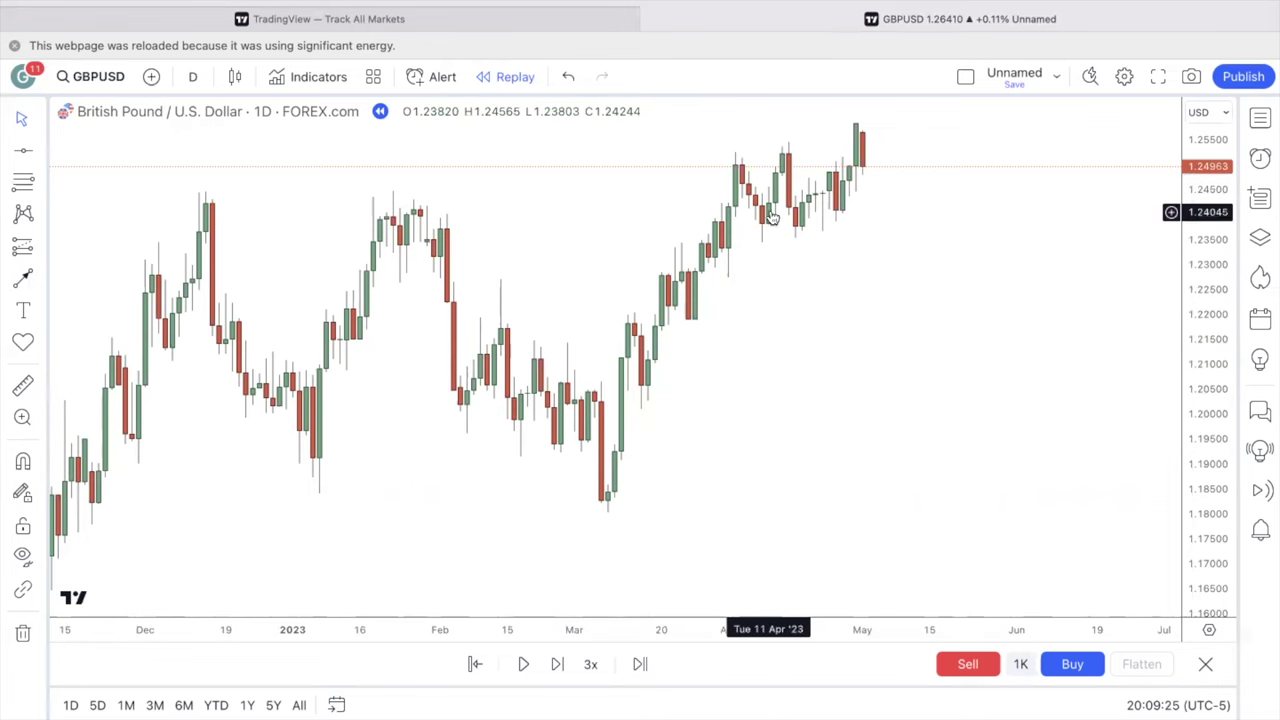
{"action": "left_click_drag", "start_coordinate": [805, 323], "coordinate": [822, 289]}
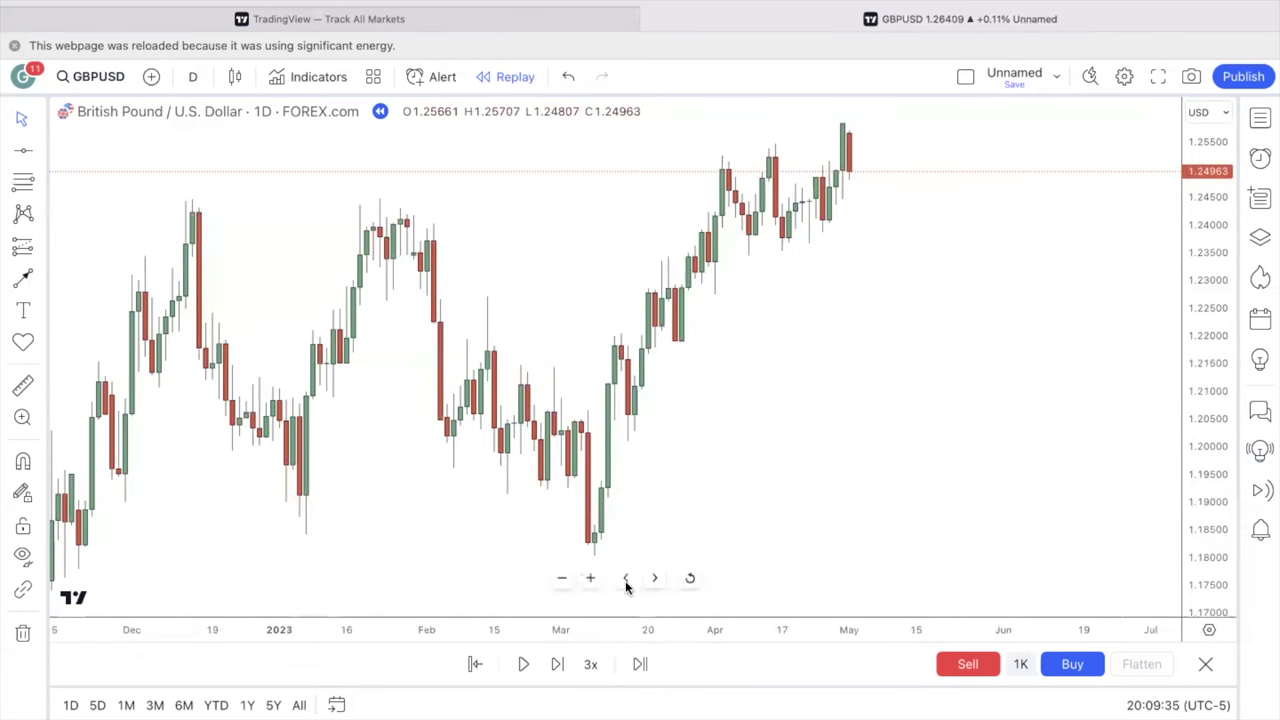
{"action": "left_click", "coordinate": [591, 580]}
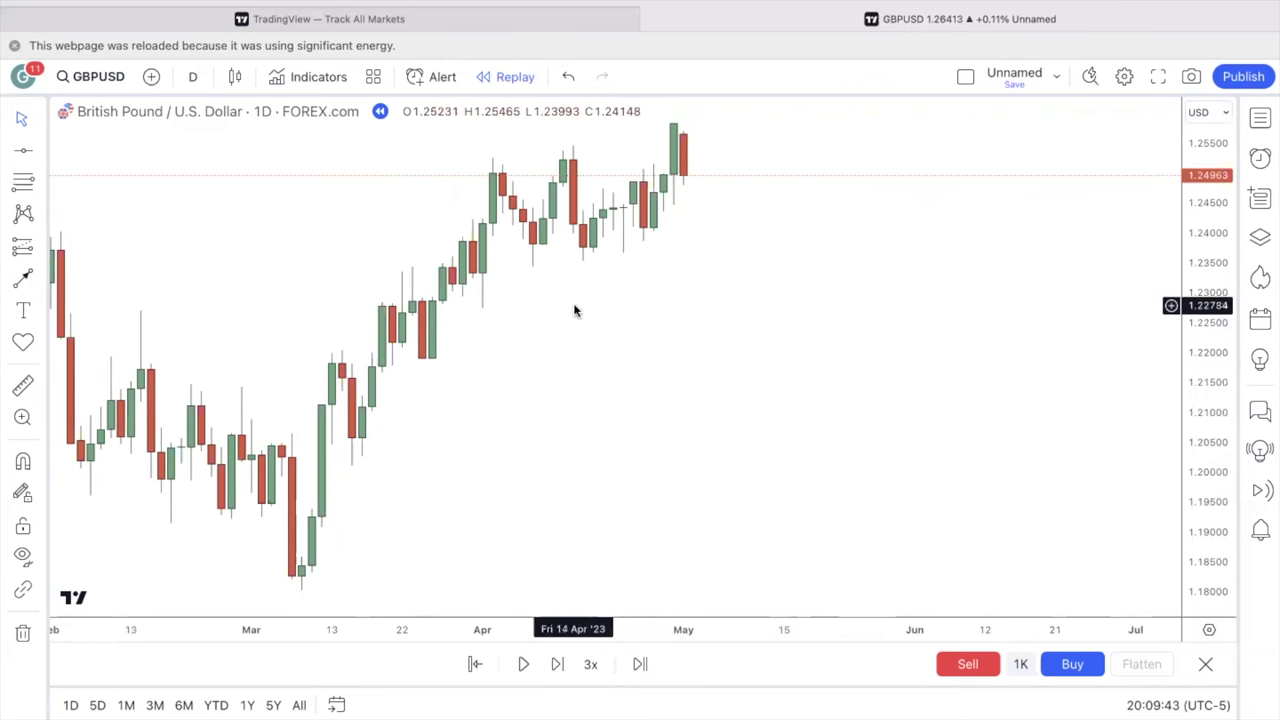
{"action": "scroll", "coordinate": [600, 300], "scroll_direction": "left", "scroll_amount": 5}
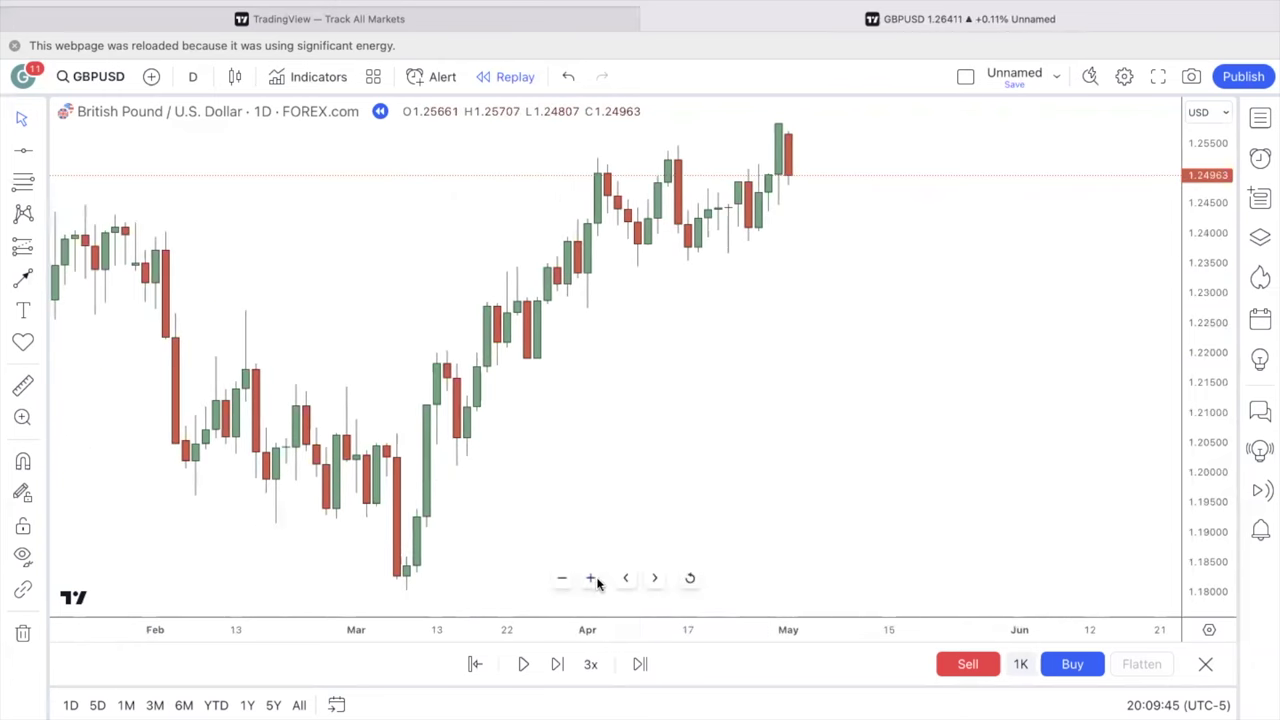
- Switch the GBPUSD chart to the 4-hour timeframe and frame the April swings up to 1 May, staying in Bar Replay mode
{"action": "left_click", "coordinate": [594, 575]}
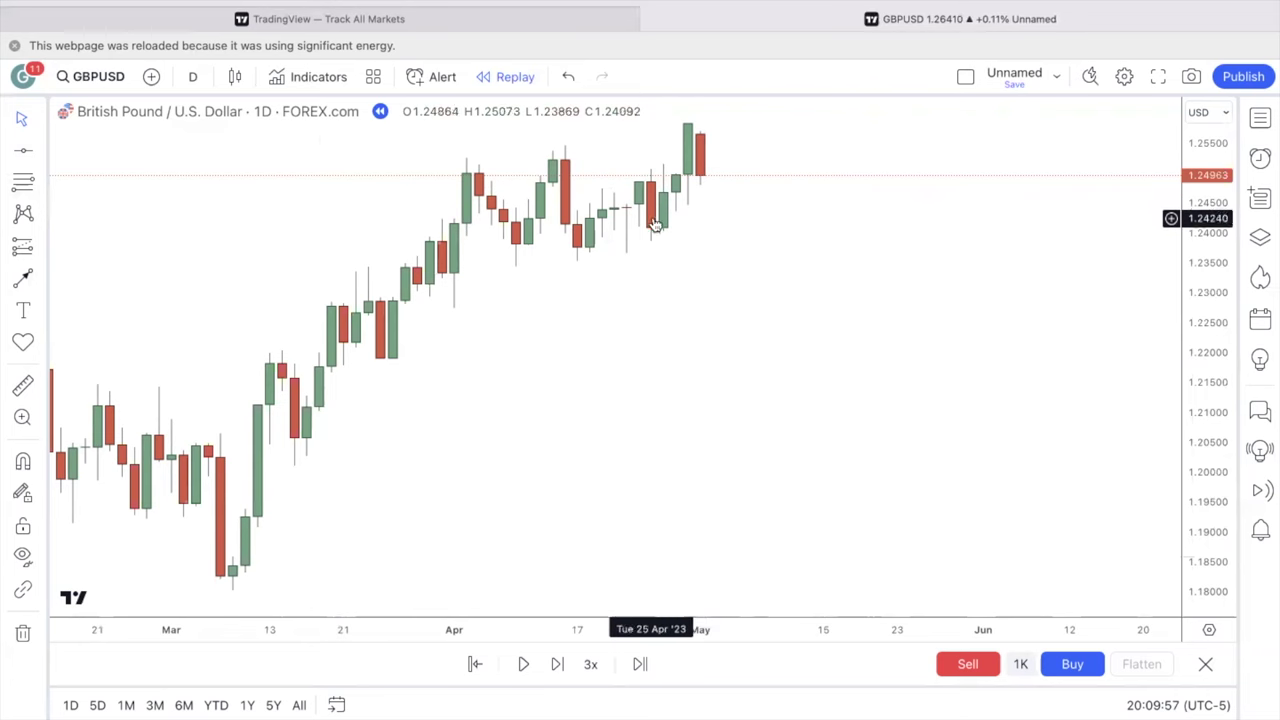
{"action": "left_click", "coordinate": [193, 77]}
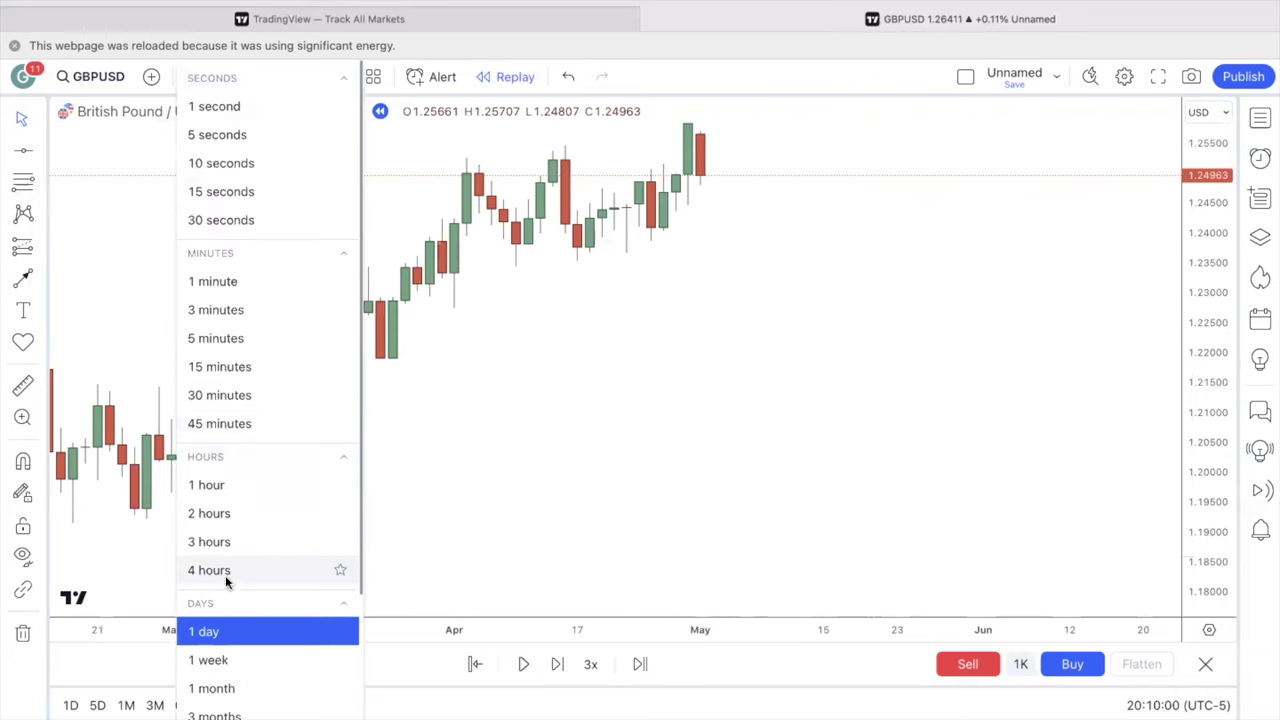
{"action": "left_click", "coordinate": [274, 573]}
{"action": "left_click", "coordinate": [561, 579]}
{"action": "left_click", "coordinate": [561, 579]}
{"action": "left_click", "coordinate": [562, 579]}
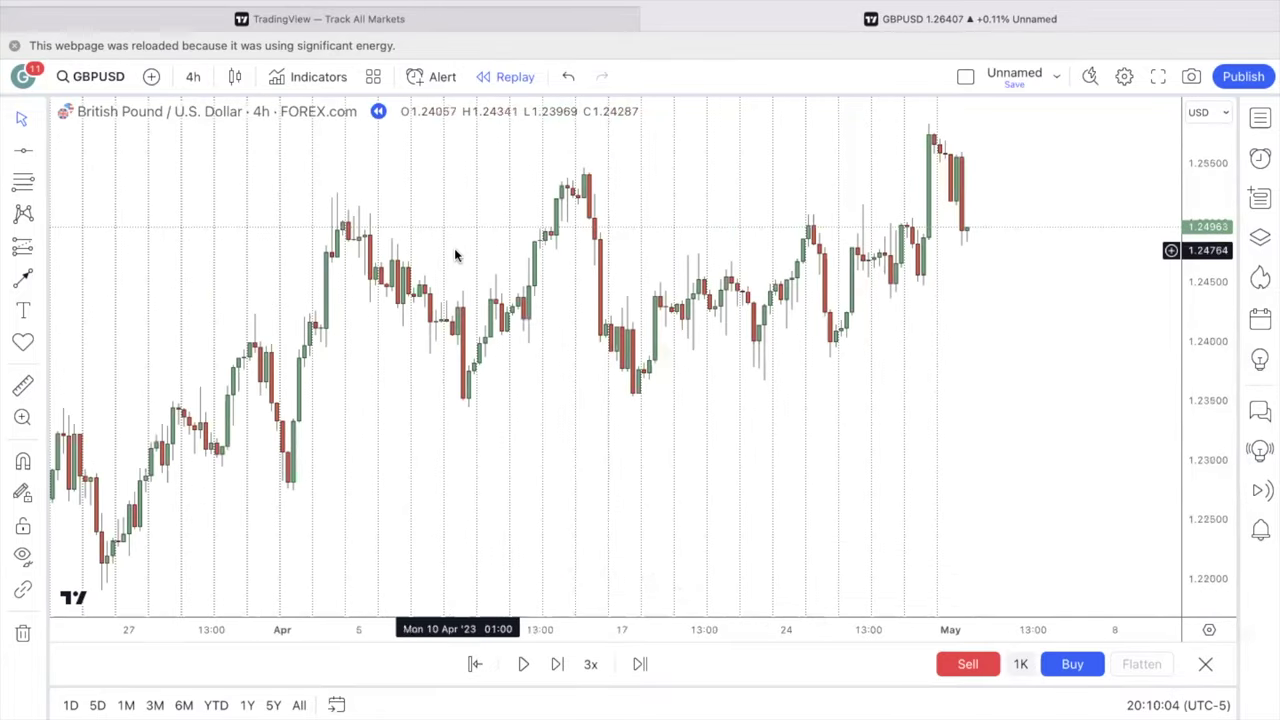
{"action": "left_click_drag", "start_coordinate": [570, 442], "coordinate": [520, 442]}
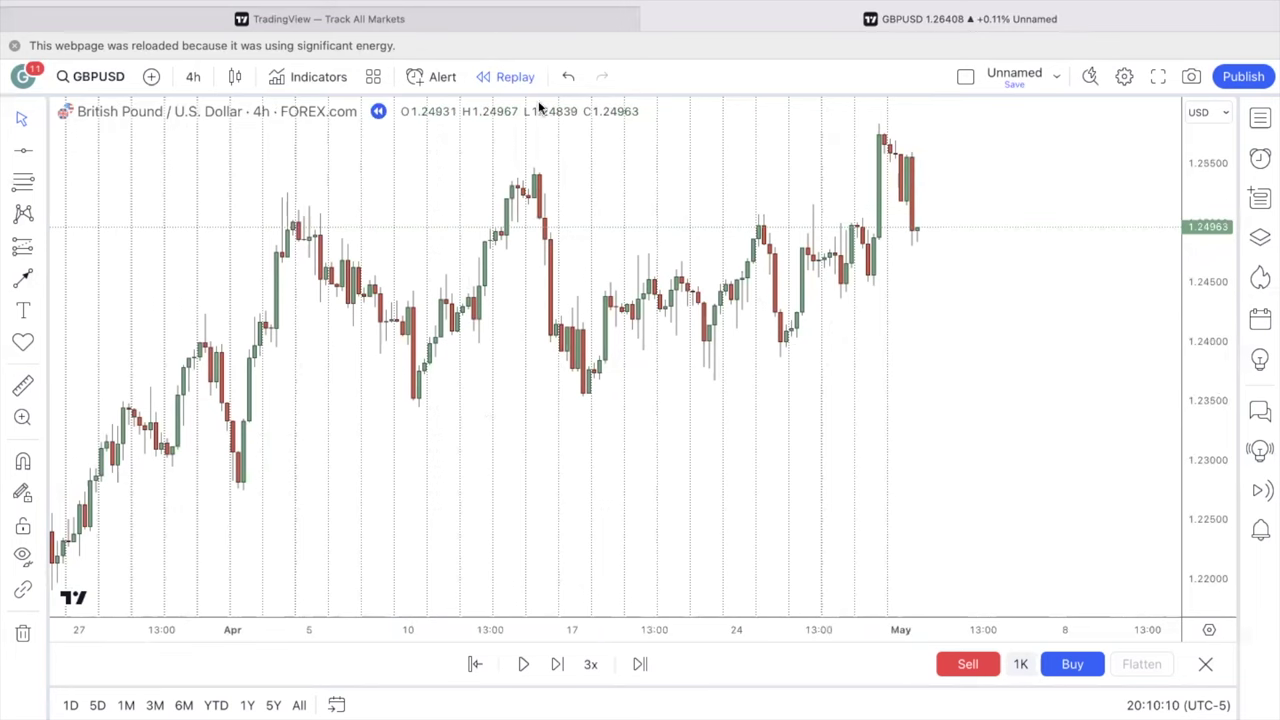
{"action": "left_click", "coordinate": [516, 79]}
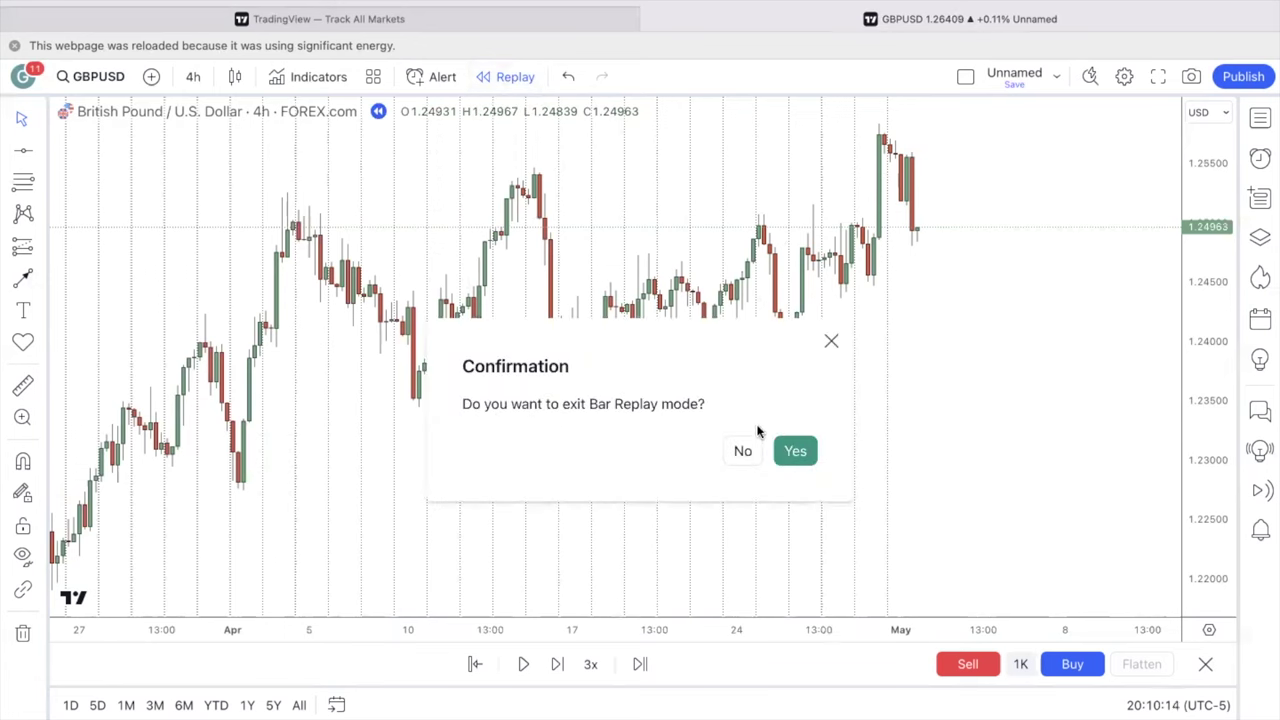
{"action": "left_click", "coordinate": [742, 452]}
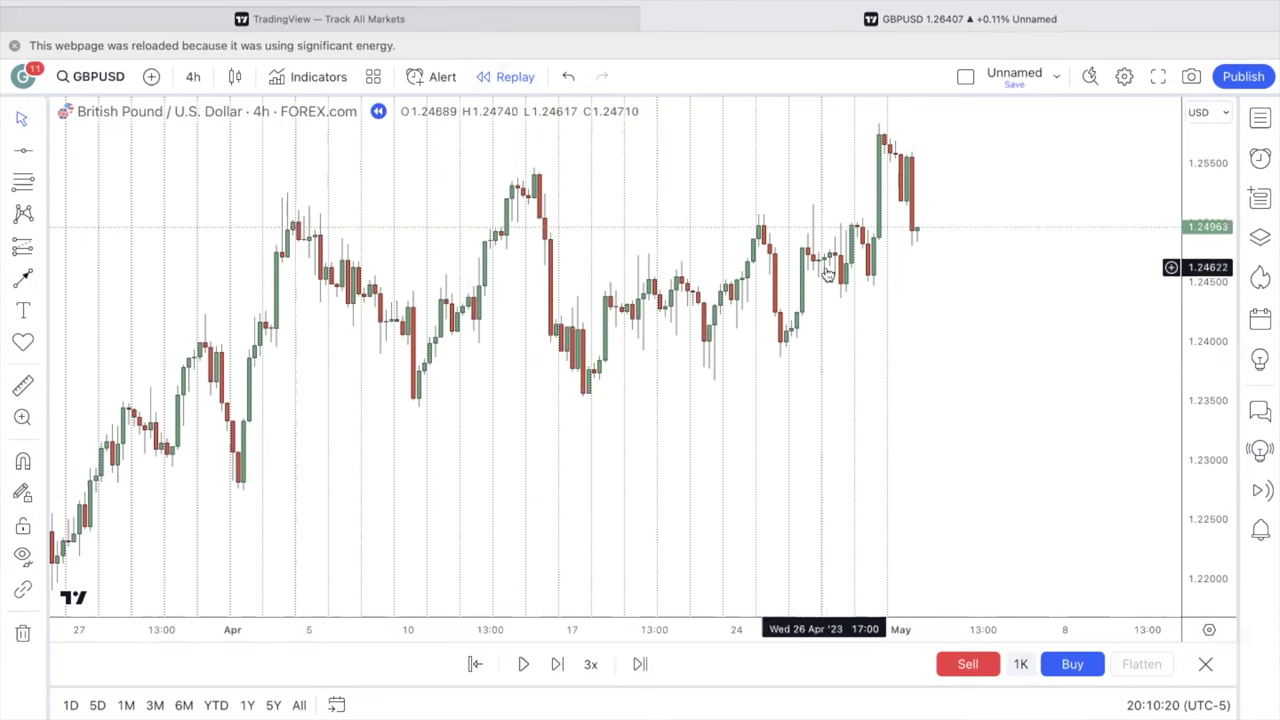
- Draw a Fibonacci retracement from the 13 April high at 1.25468 to about 1.2360 on 26 April
{"action": "left_click", "coordinate": [24, 186]}
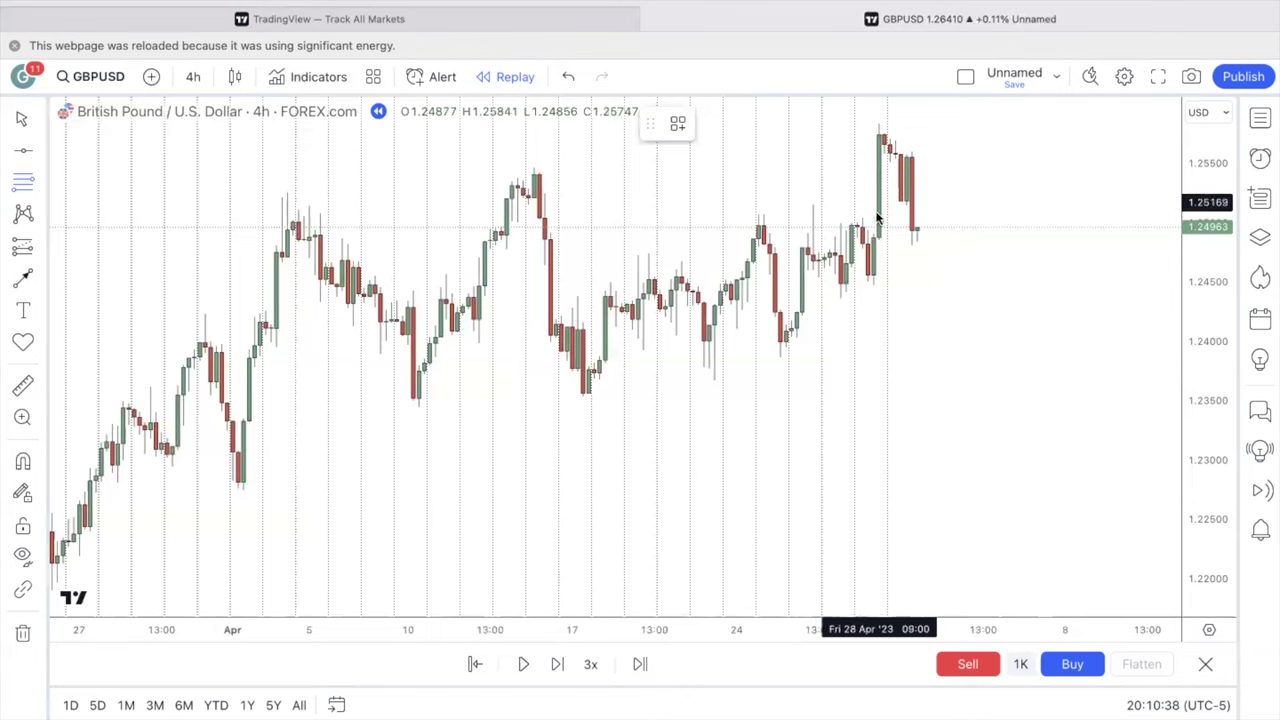
{"action": "left_click", "coordinate": [534, 167]}
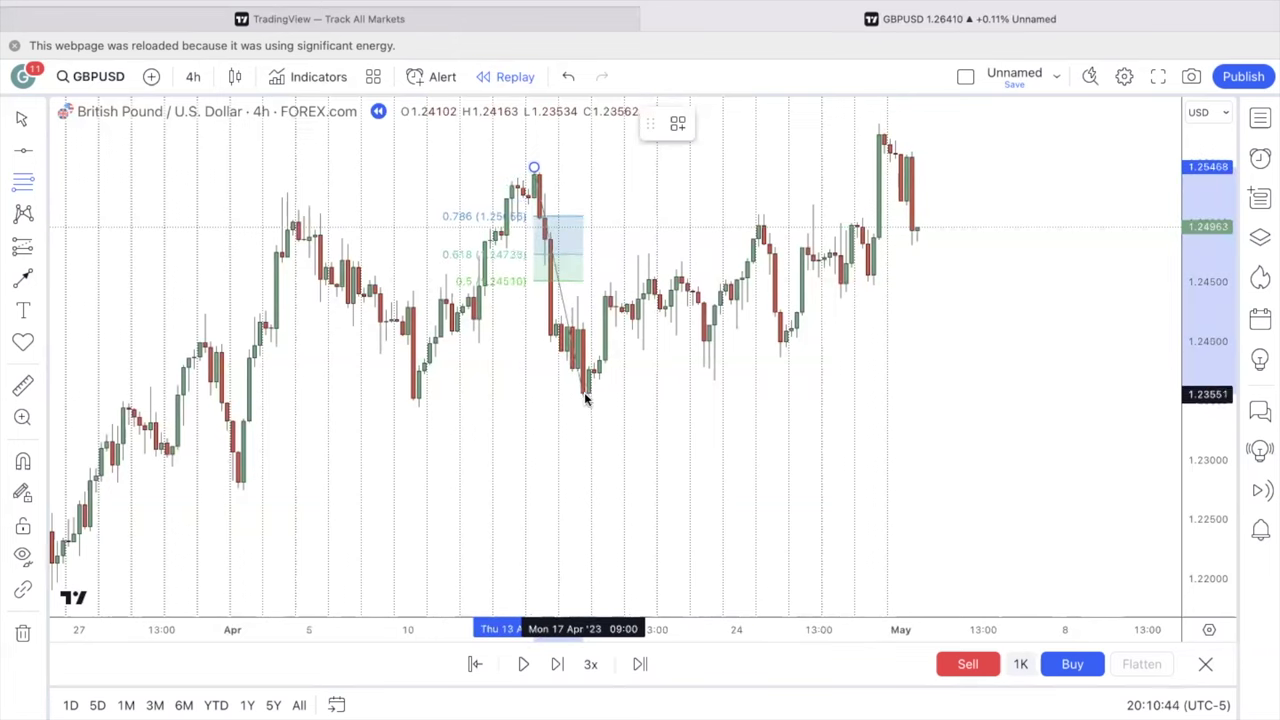
{"action": "left_click", "coordinate": [820, 390]}
- Place a horizontal line along the retracement's 0.5 level, at 1.24540
{"action": "left_click", "coordinate": [22, 152]}
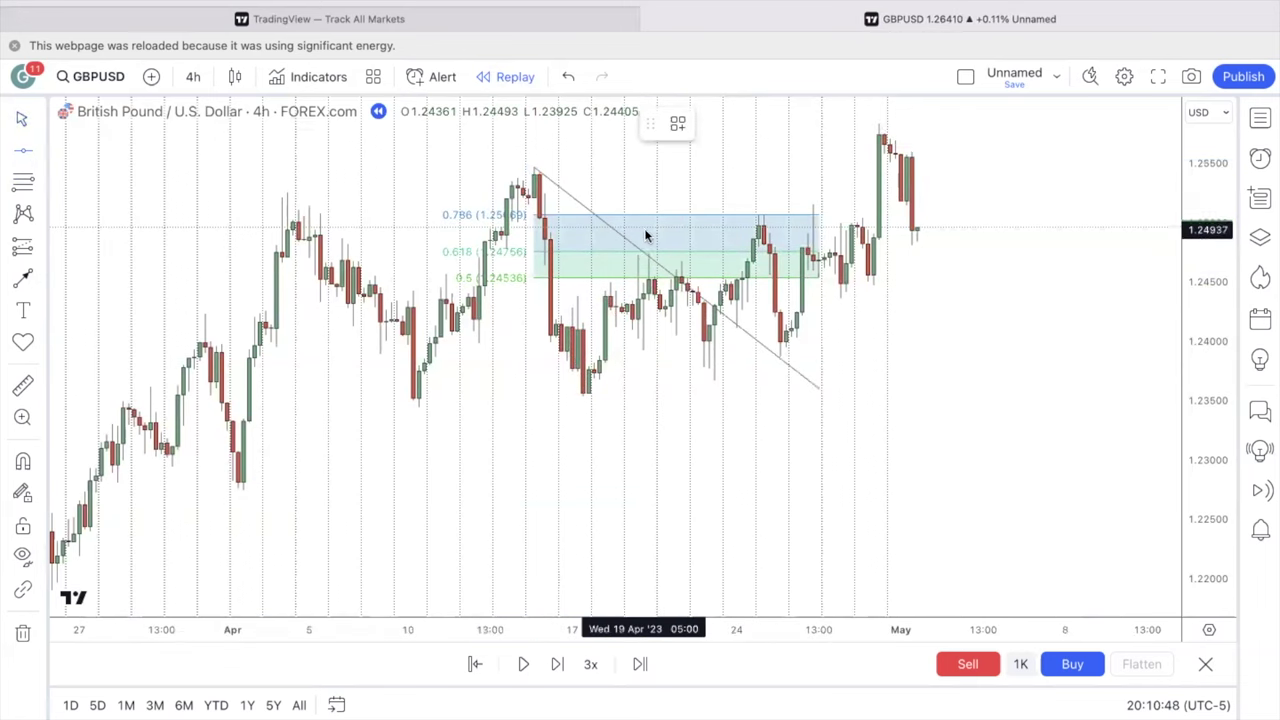
{"action": "left_click", "coordinate": [645, 277]}
{"action": "left_click", "coordinate": [913, 317]}
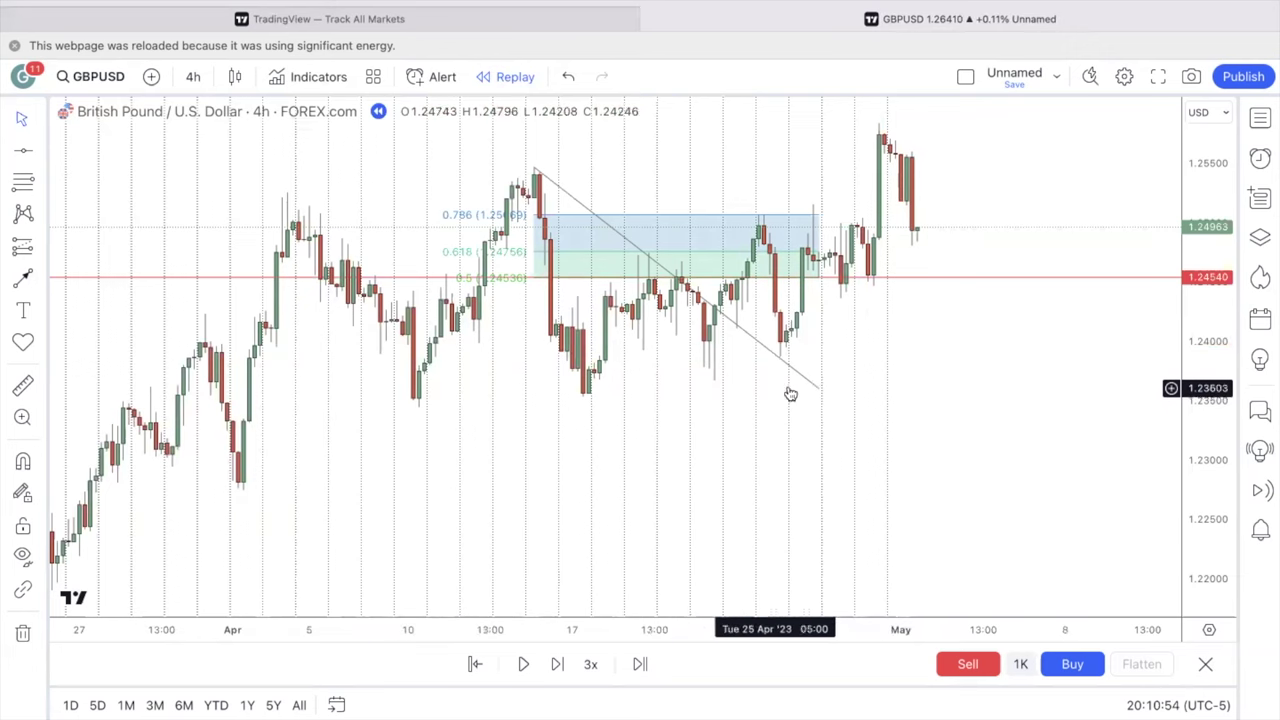
- Move the retracement's lower anchor to the 10 April swing low at about 1.23446
{"action": "left_click", "coordinate": [820, 389]}
{"action": "left_click_drag", "start_coordinate": [820, 389], "coordinate": [813, 401]}
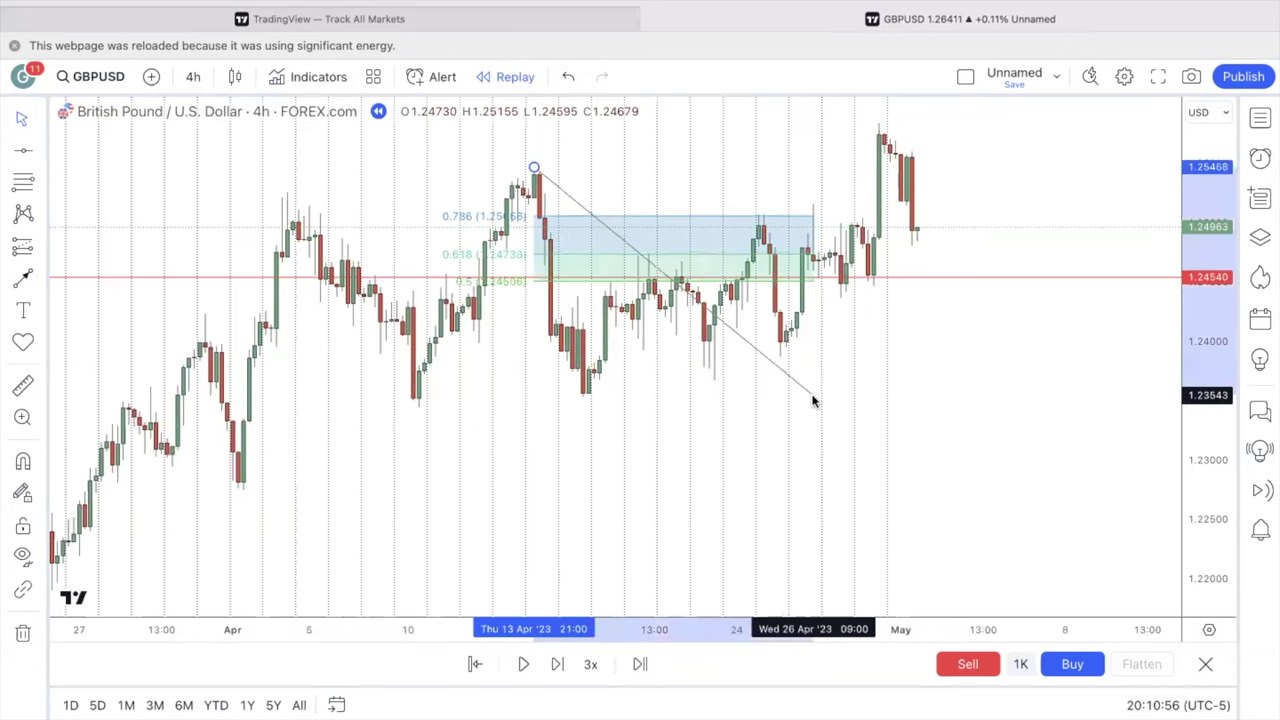
{"action": "left_click", "coordinate": [918, 374]}
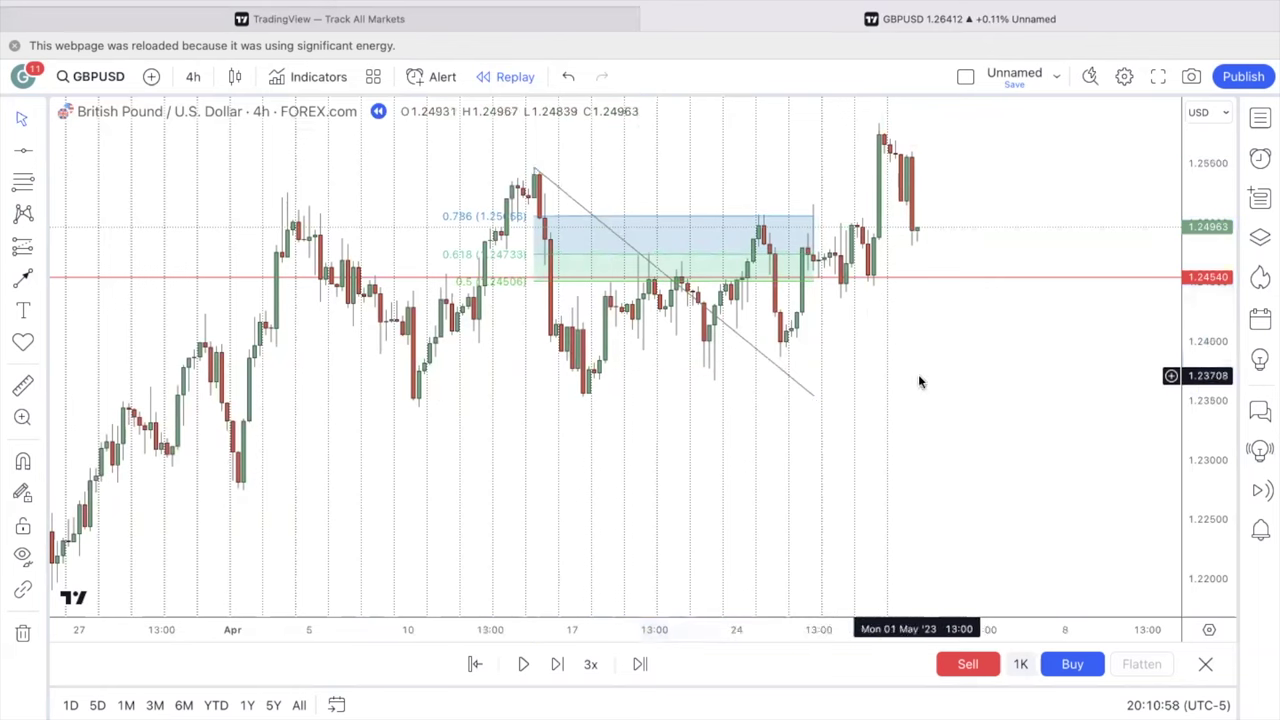
{"action": "left_click_drag", "start_coordinate": [813, 398], "coordinate": [418, 408]}
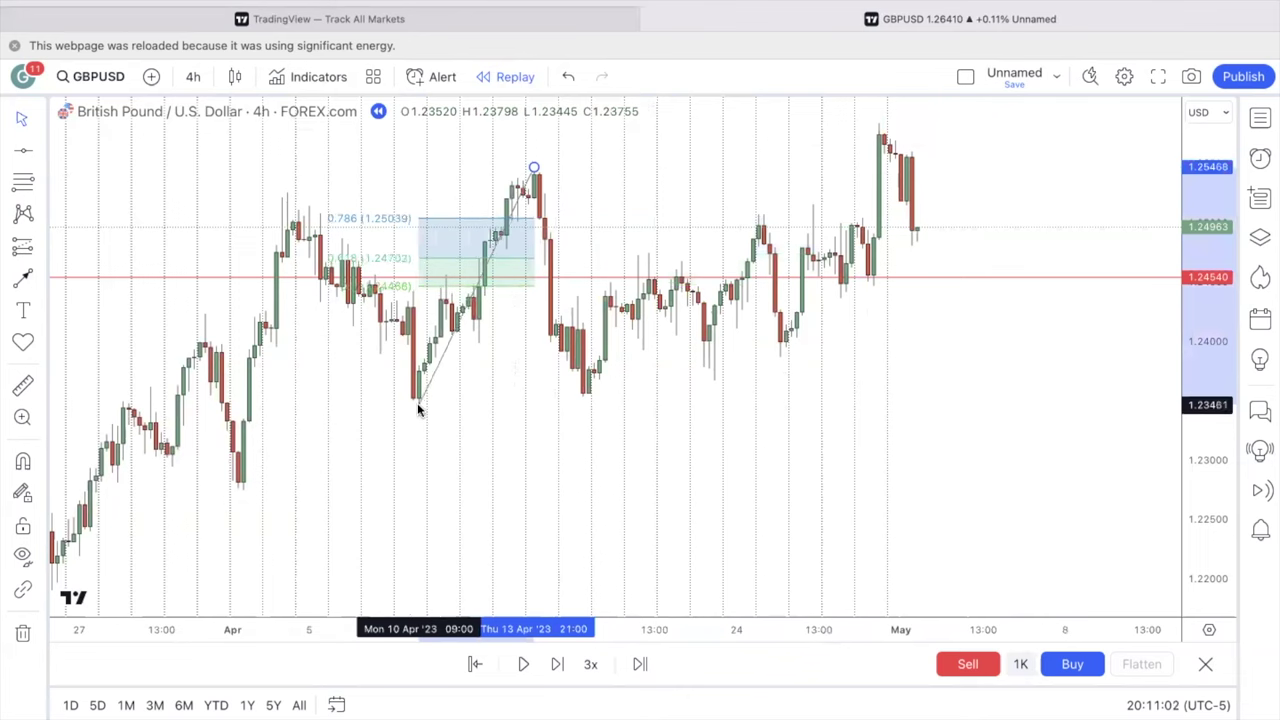
{"action": "left_click", "coordinate": [523, 414]}
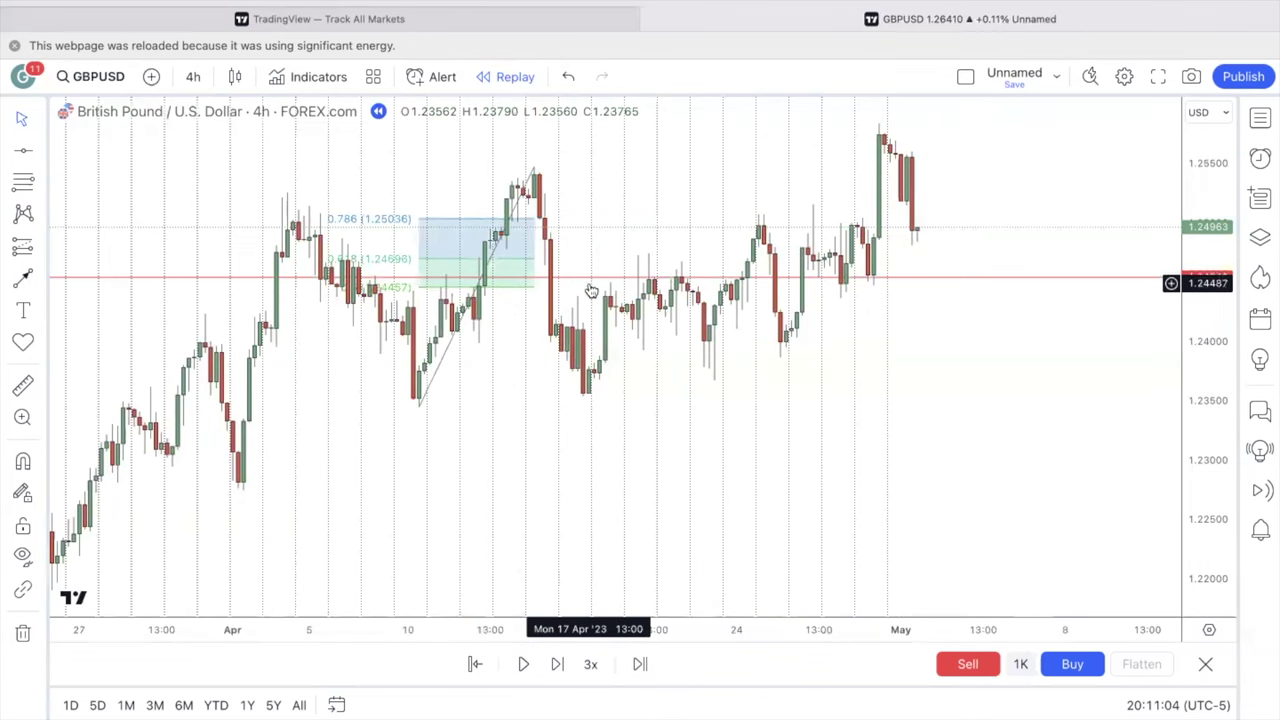
- Align the horizontal line with the adjusted 0.5 level at 1.24457 and remove the Fibonacci retracement
{"action": "left_click_drag", "start_coordinate": [591, 284], "coordinate": [589, 289]}
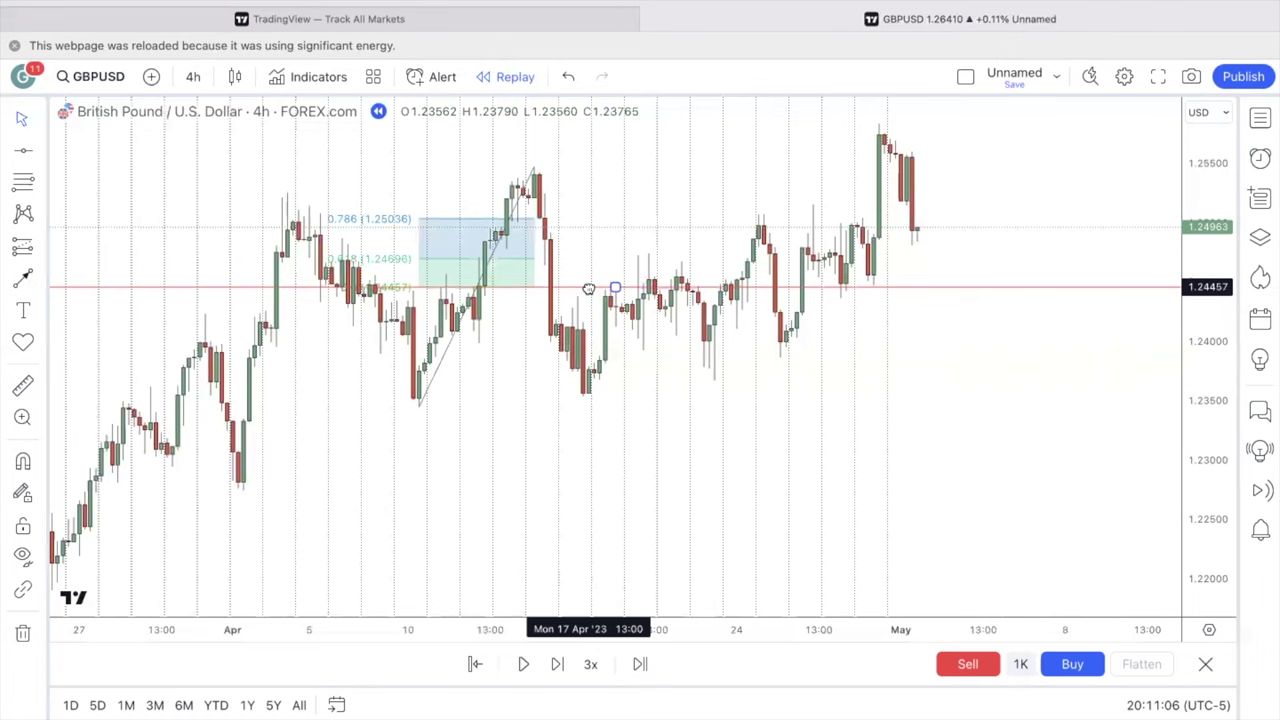
{"action": "left_click", "coordinate": [611, 234]}
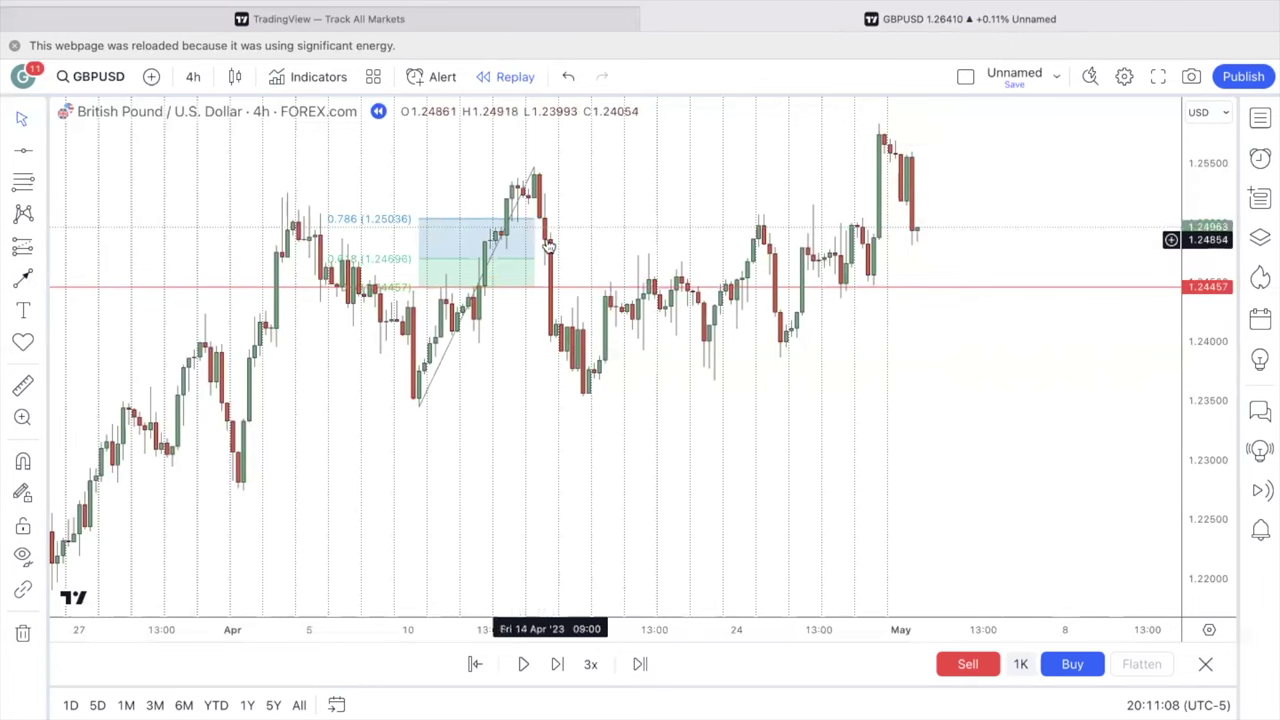
{"action": "right_click", "coordinate": [514, 208]}
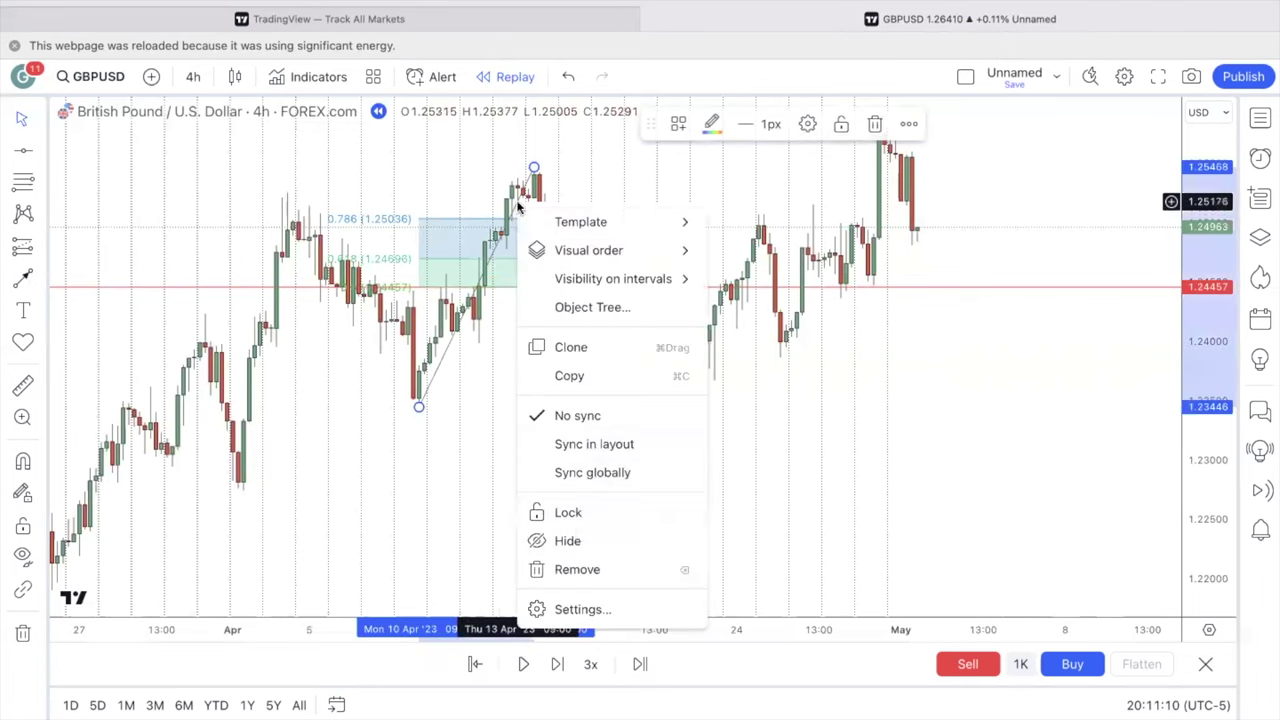
{"action": "left_click", "coordinate": [577, 568]}
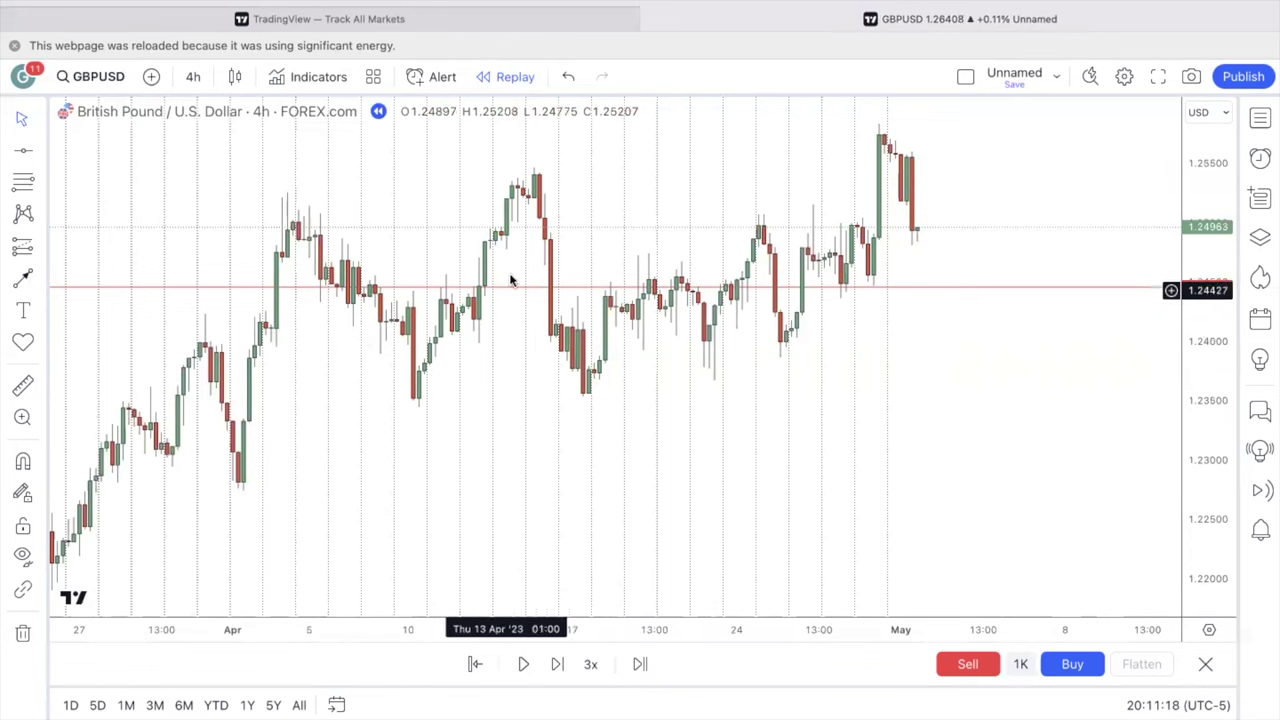
{"action": "left_click", "coordinate": [590, 579]}
{"action": "scroll", "coordinate": [600, 530], "scroll_direction": "left", "scroll_amount": 3}
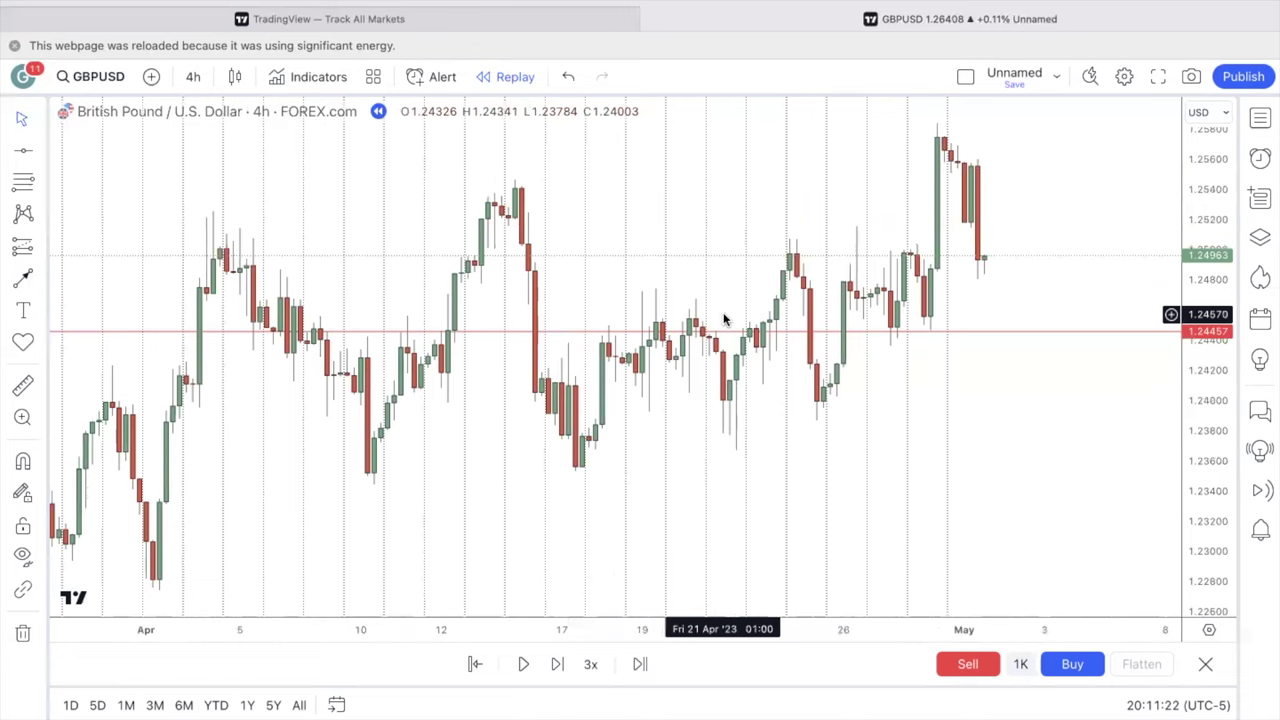